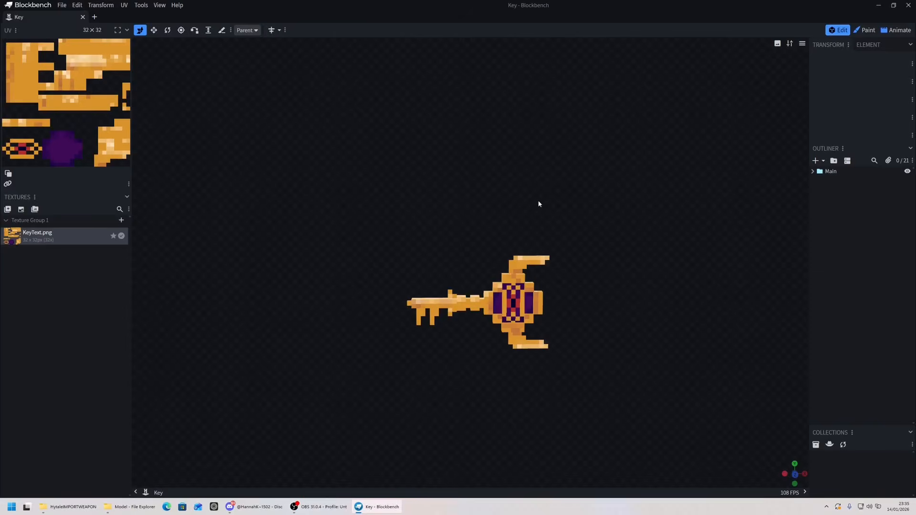
pyautogui.moveTo(539, 204); pyautogui.dragTo(465, 163)
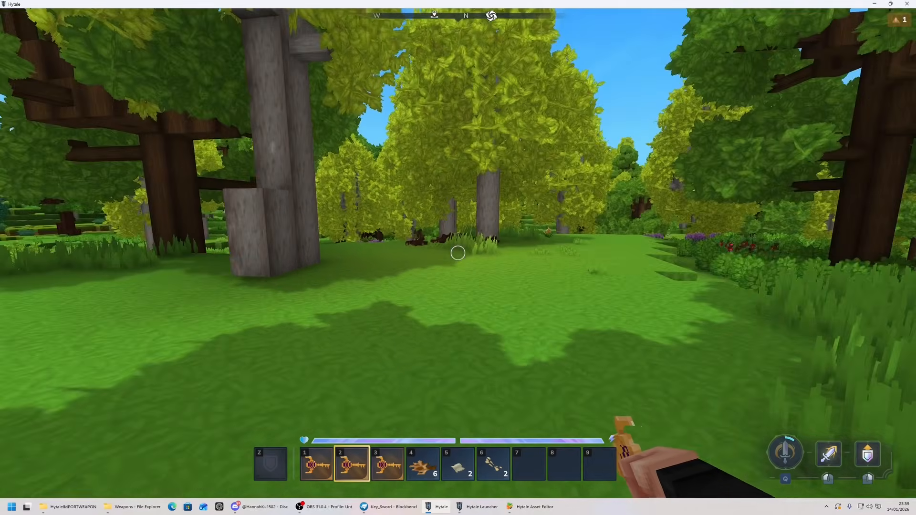
pyautogui.scroll(-2, 458, 253)
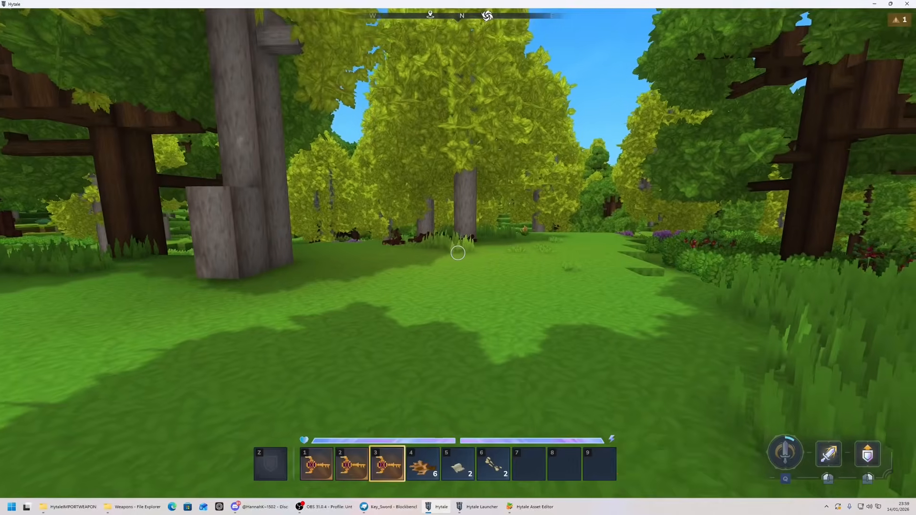
pyautogui.scroll(1, 458, 252)
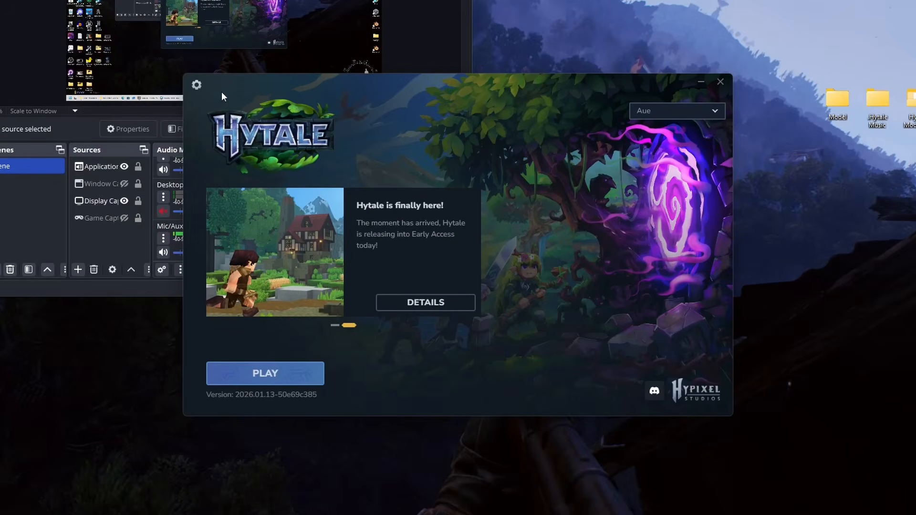
# Open the Hytale installation directory from the launcher's settings.
pyautogui.click(196, 85)
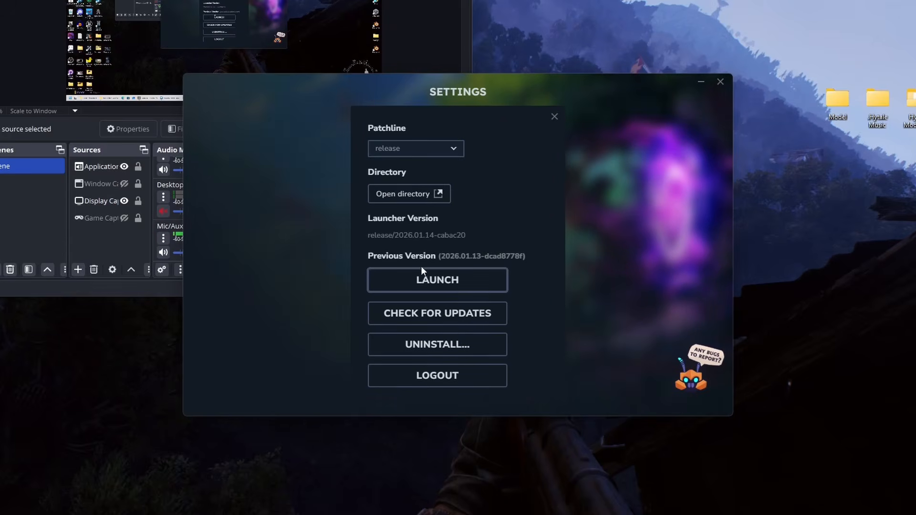
pyautogui.click(399, 196)
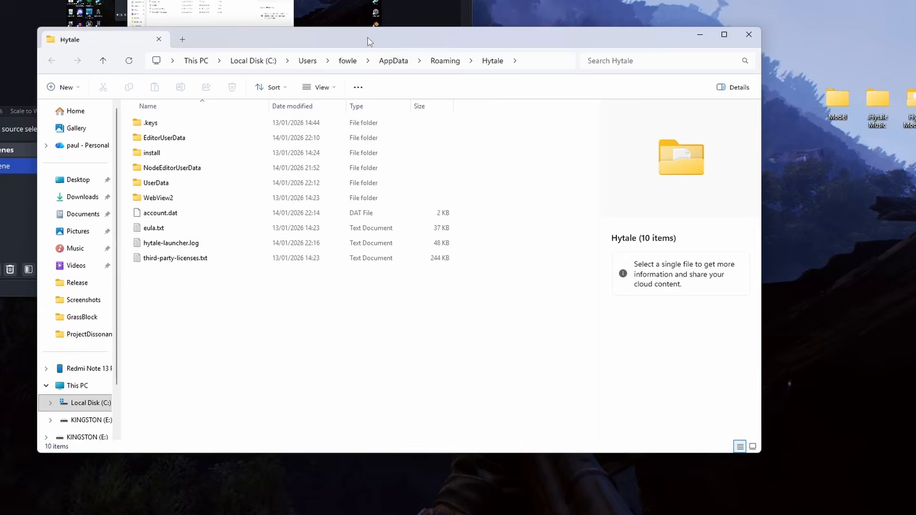
pyautogui.moveTo(367, 41); pyautogui.dragTo(423, 44)
# Go to install > release > package > game > latest in the Hytale directory and open Assets.zip.
pyautogui.doubleClick(226, 162)
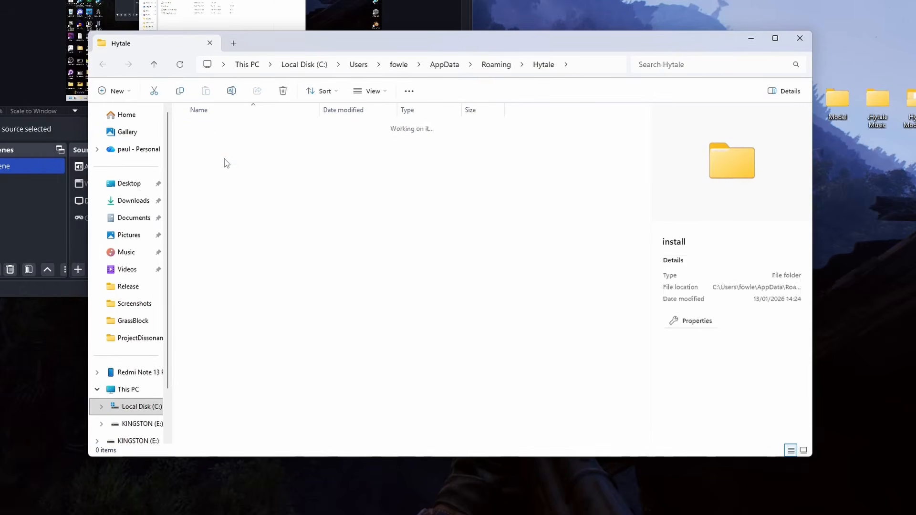
pyautogui.doubleClick(224, 127)
pyautogui.doubleClick(218, 127)
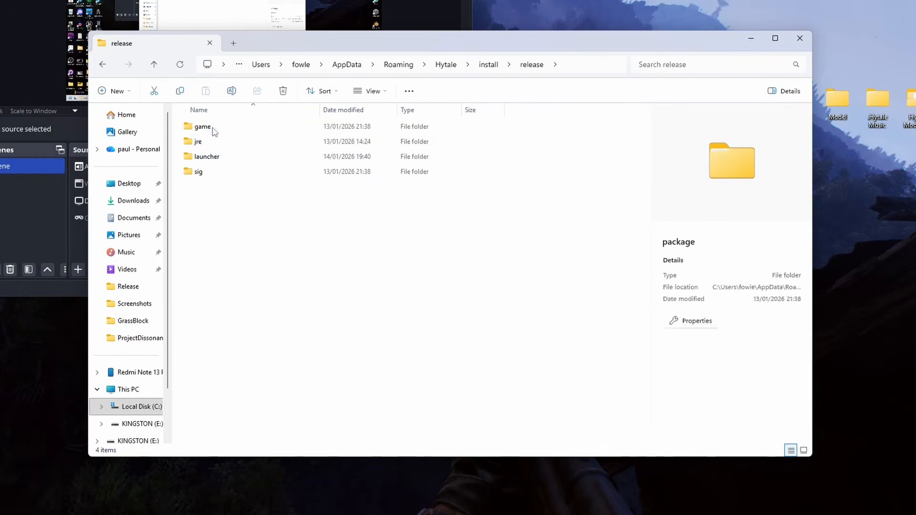
pyautogui.doubleClick(215, 127)
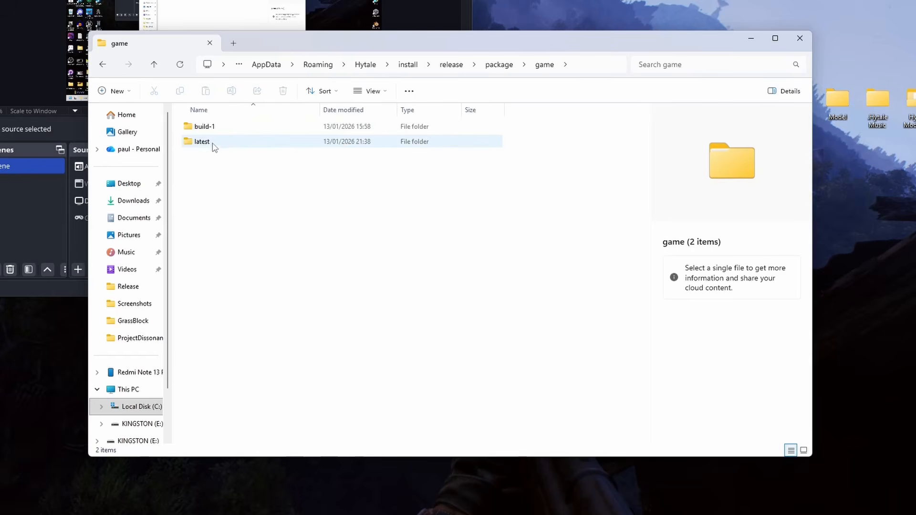
pyautogui.doubleClick(211, 142)
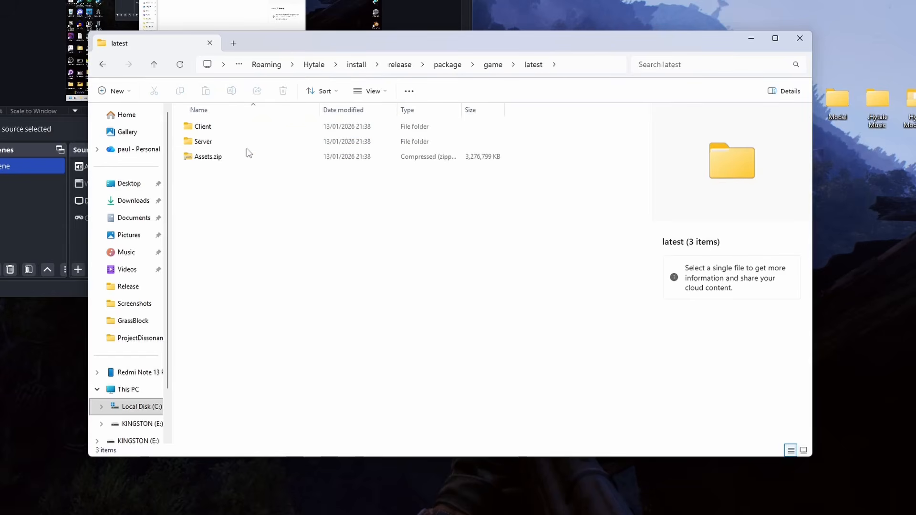
pyautogui.click(221, 157)
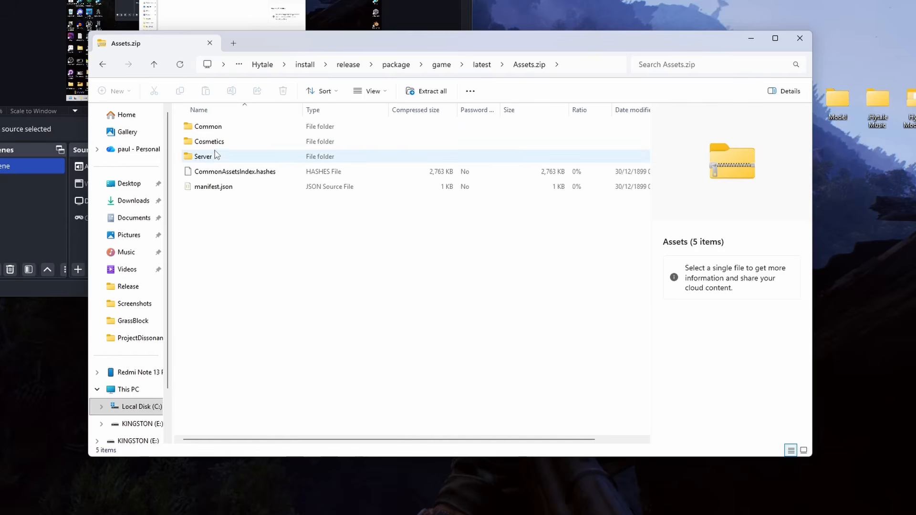
# Look through the Common folder of Assets.zip, including its BlockTextures and Characters subfolders, and return to the archive's root.
pyautogui.doubleClick(224, 127)
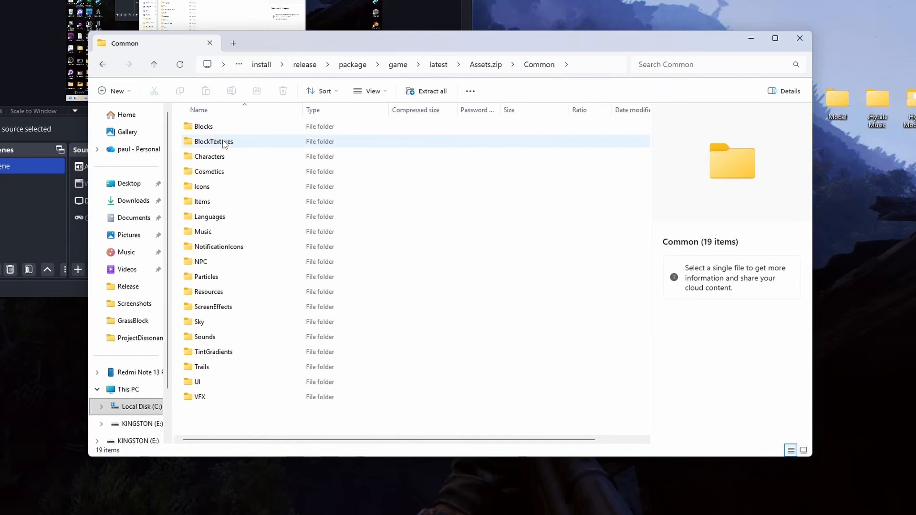
pyautogui.doubleClick(223, 141)
pyautogui.scroll(-5, 250, 170)
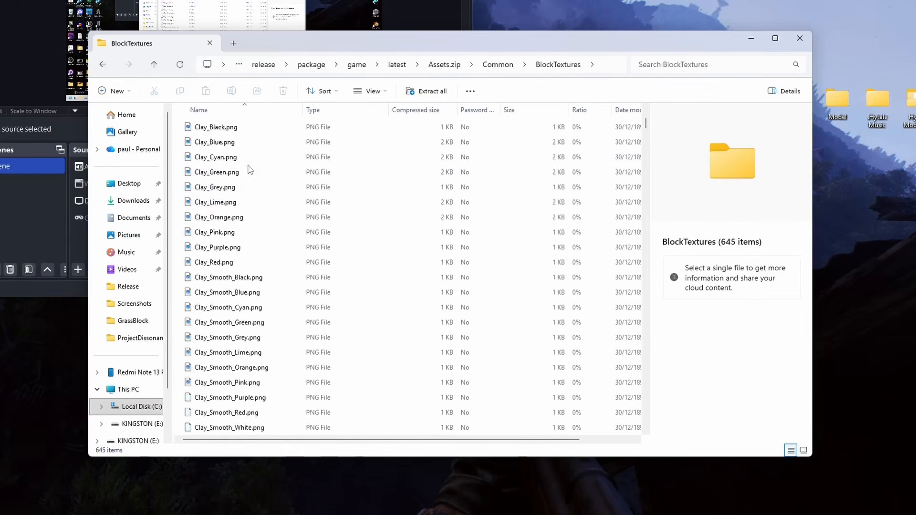
pyautogui.click(103, 64)
pyautogui.doubleClick(231, 154)
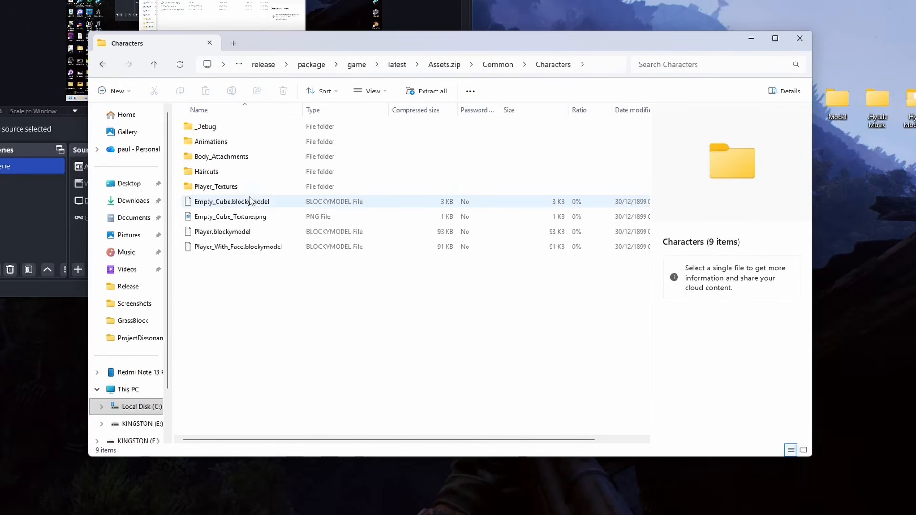
pyautogui.click(106, 68)
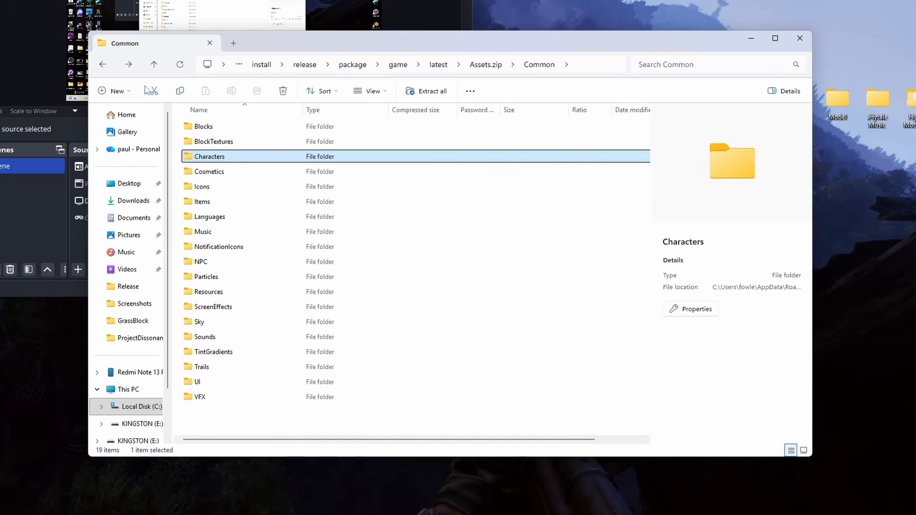
pyautogui.click(489, 68)
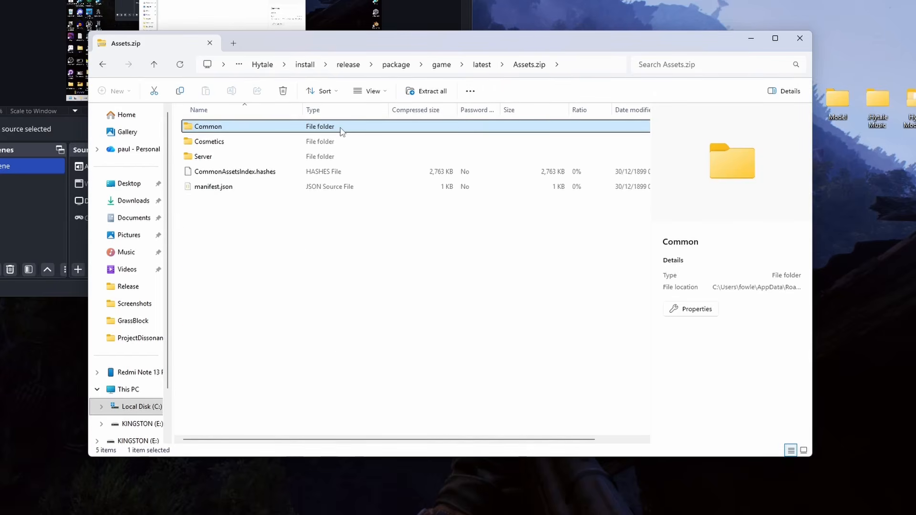
pyautogui.doubleClick(260, 128)
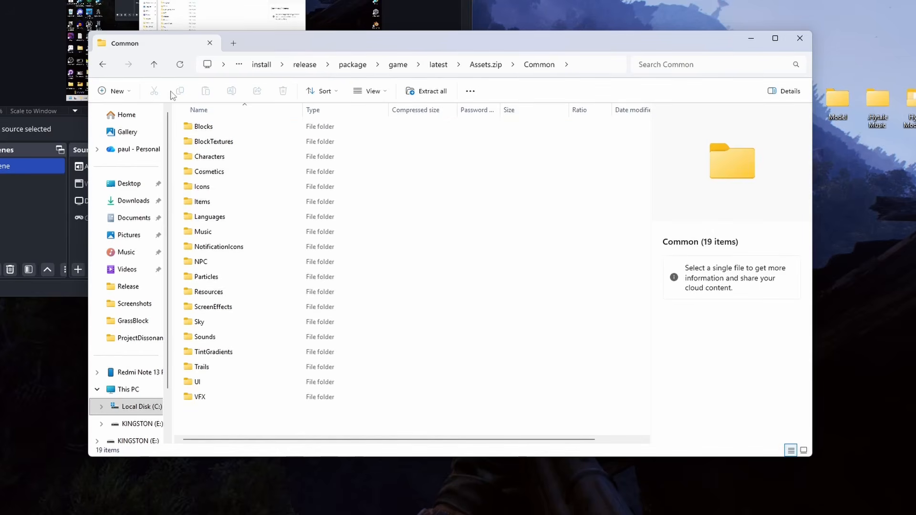
pyautogui.click(106, 66)
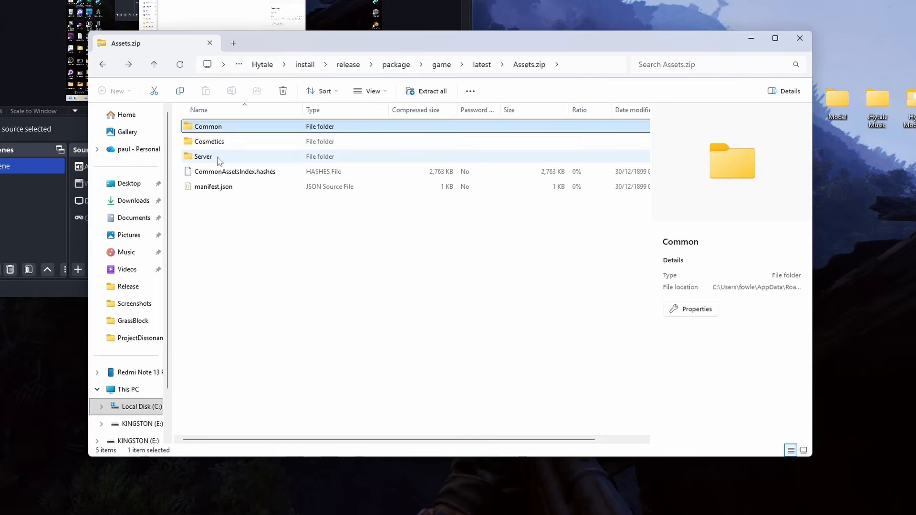
# Look through the Server folder of Assets.zip, including its NPC subfolder, to see how the game's asset folders are organised.
pyautogui.doubleClick(248, 157)
pyautogui.scroll(-3, 231, 143)
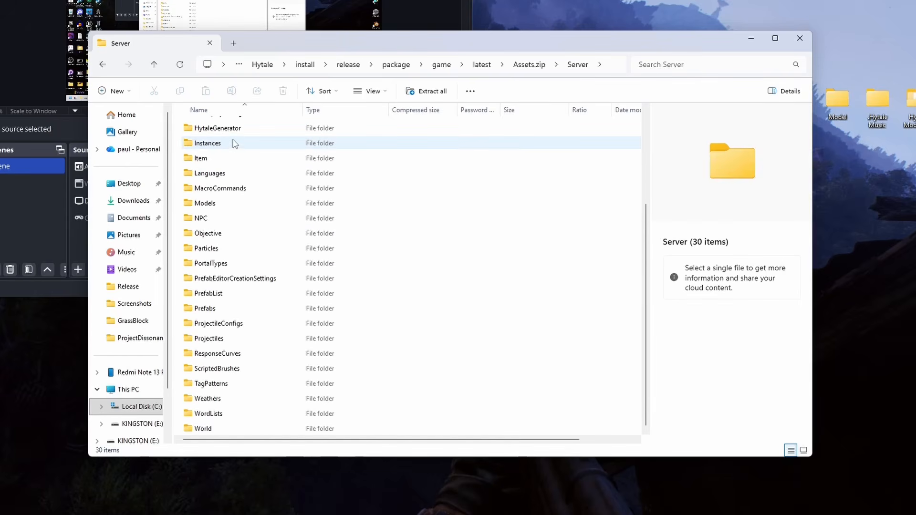
pyautogui.doubleClick(234, 217)
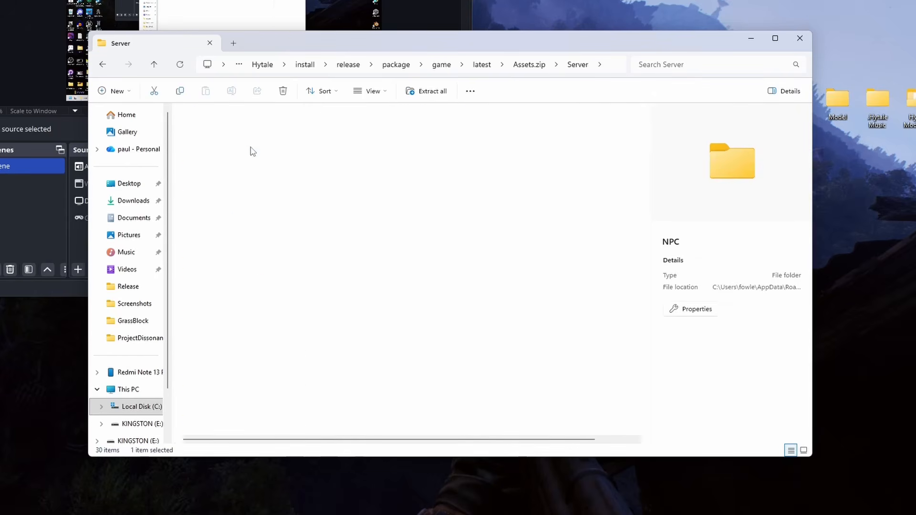
pyautogui.doubleClick(246, 133)
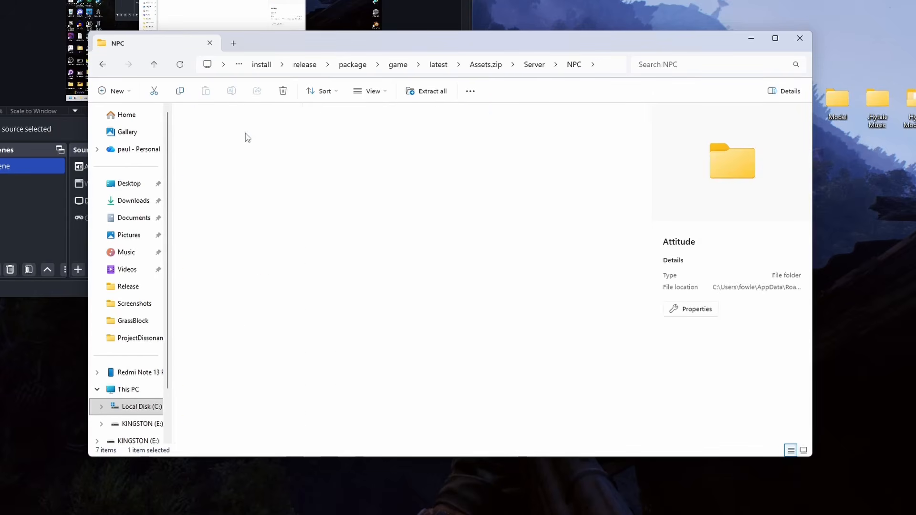
pyautogui.click(103, 64)
pyautogui.click(103, 65)
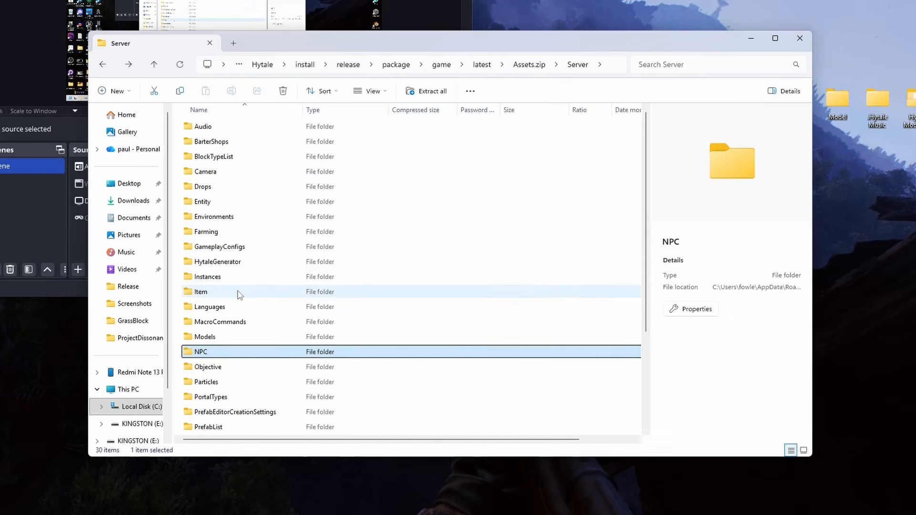
pyautogui.scroll(-1, 239, 294)
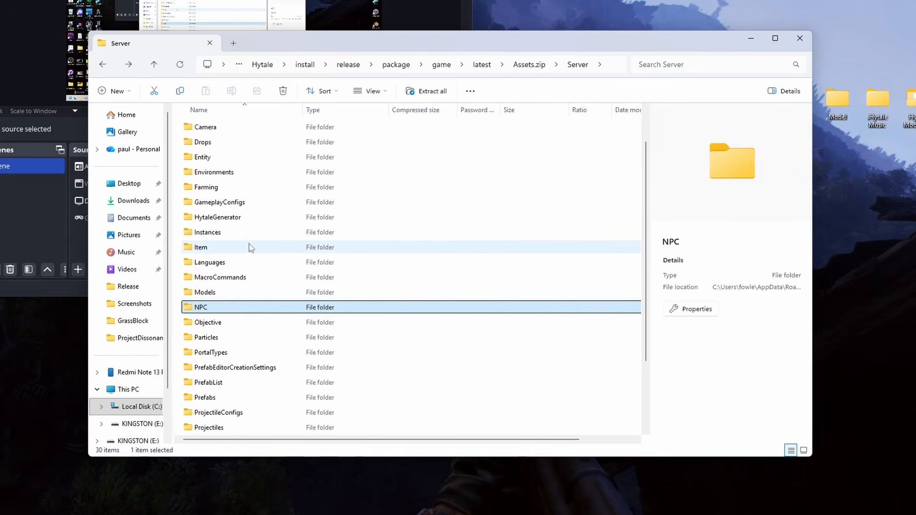
pyautogui.click(103, 65)
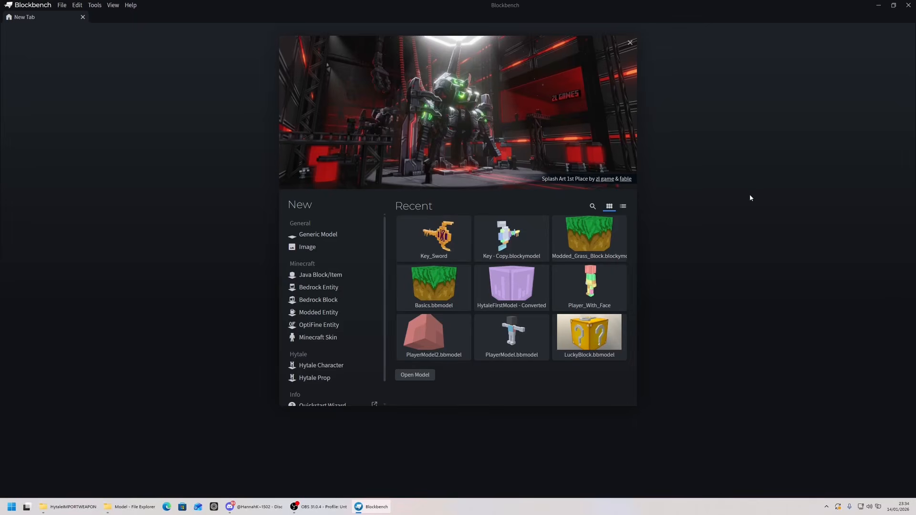
# Switch to Blockbench and open Key.bbmodel from the Desktop > Model > Key folder.
pyautogui.click(62, 5)
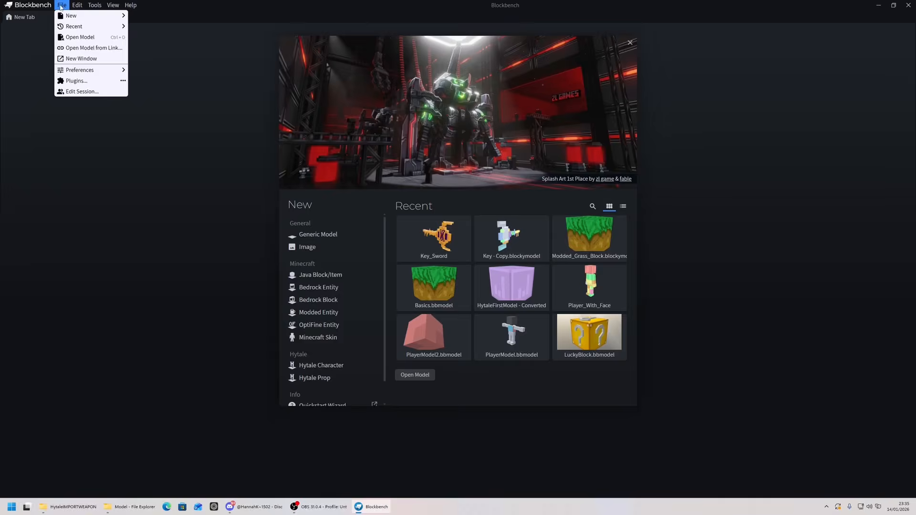
pyautogui.click(79, 38)
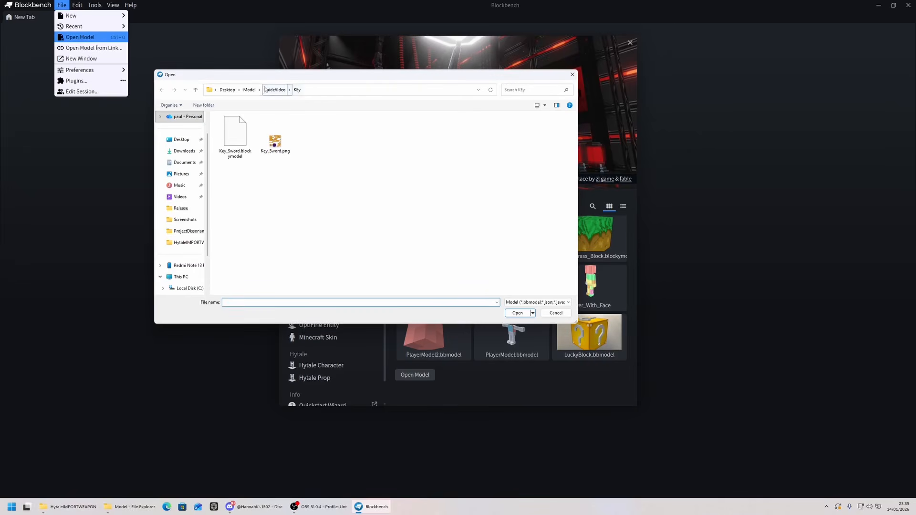
pyautogui.click(249, 89)
pyautogui.doubleClick(293, 157)
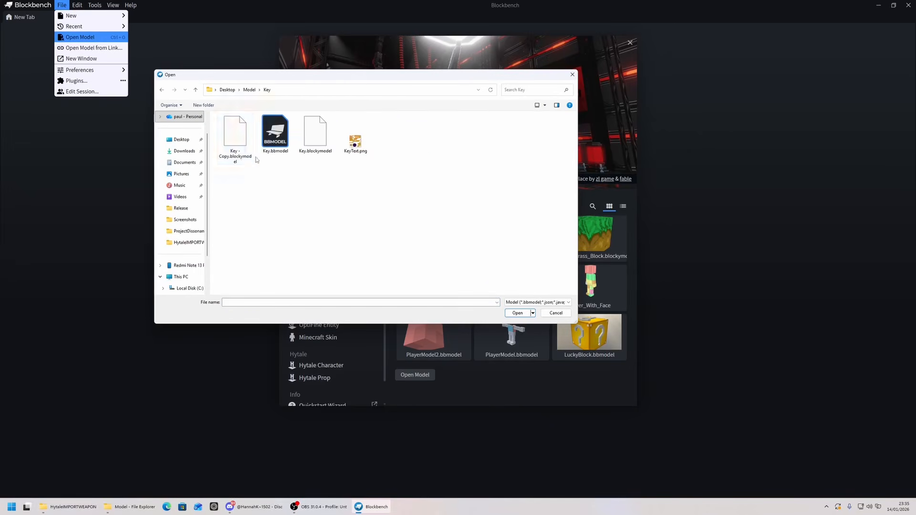
pyautogui.doubleClick(276, 135)
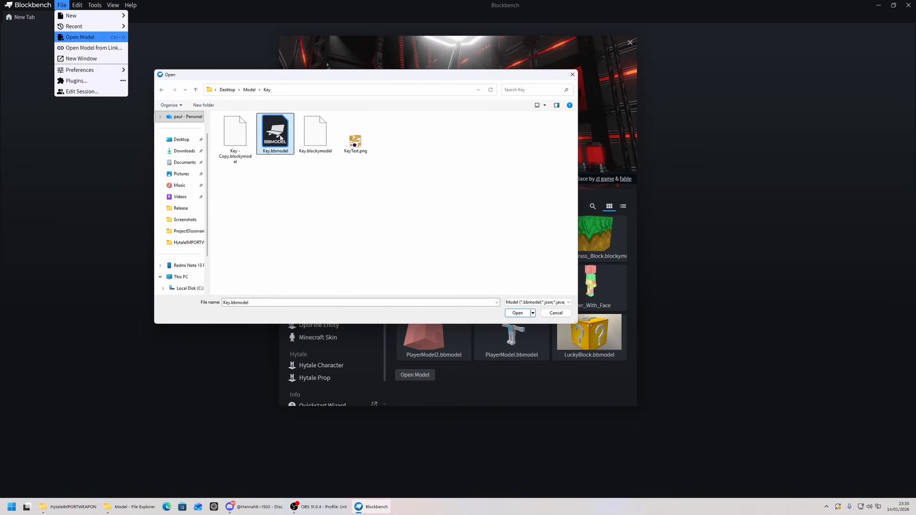
pyautogui.moveTo(439, 200); pyautogui.dragTo(494, 178)
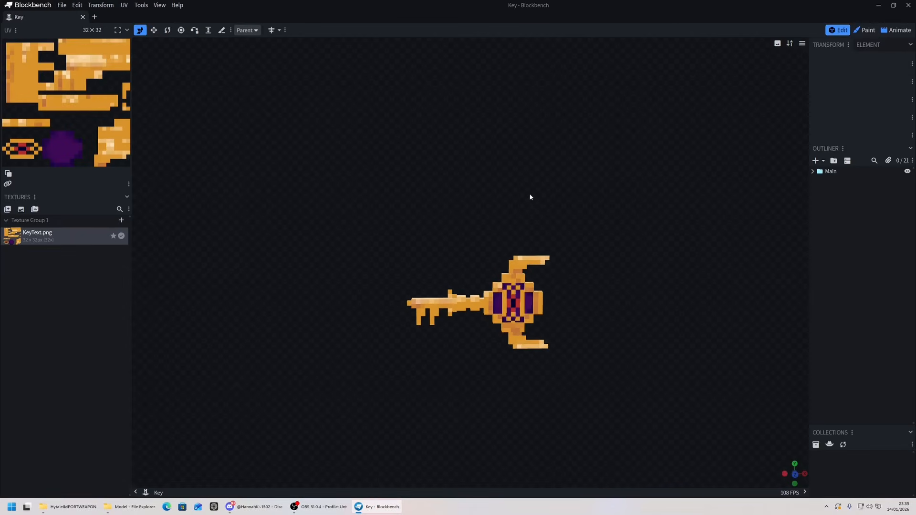
pyautogui.moveTo(515, 191); pyautogui.dragTo(472, 146, button='right')
pyautogui.moveTo(472, 148); pyautogui.dragTo(473, 169)
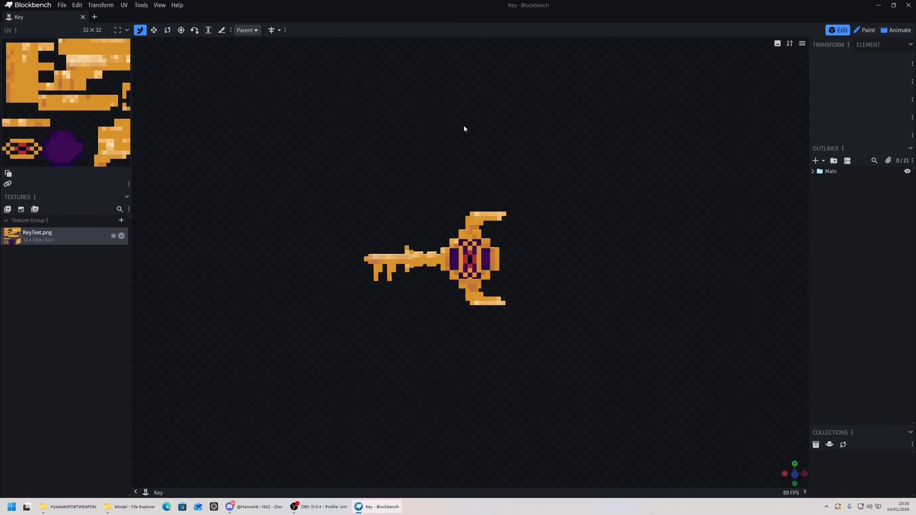
pyautogui.moveTo(464, 128); pyautogui.dragTo(447, 131)
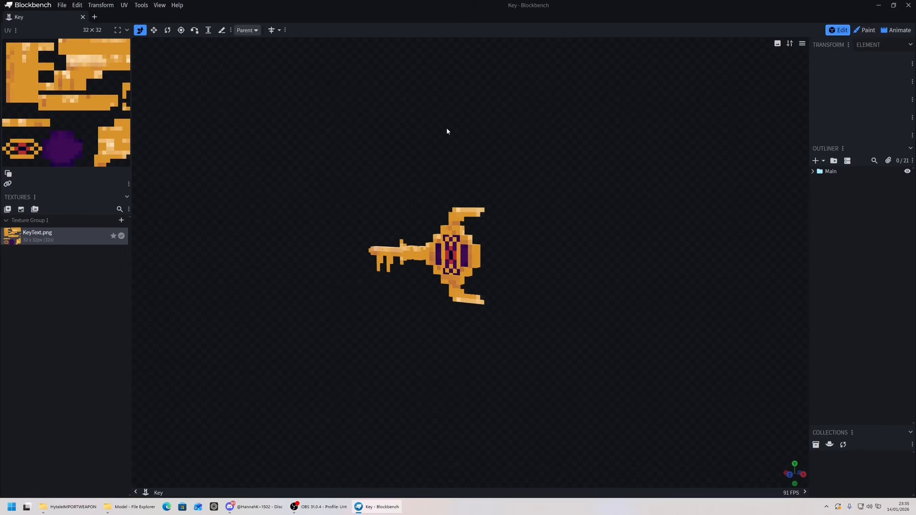
# Check the installed plugins for Hytale Models and close the plugin list.
pyautogui.click(62, 5)
pyautogui.click(105, 179)
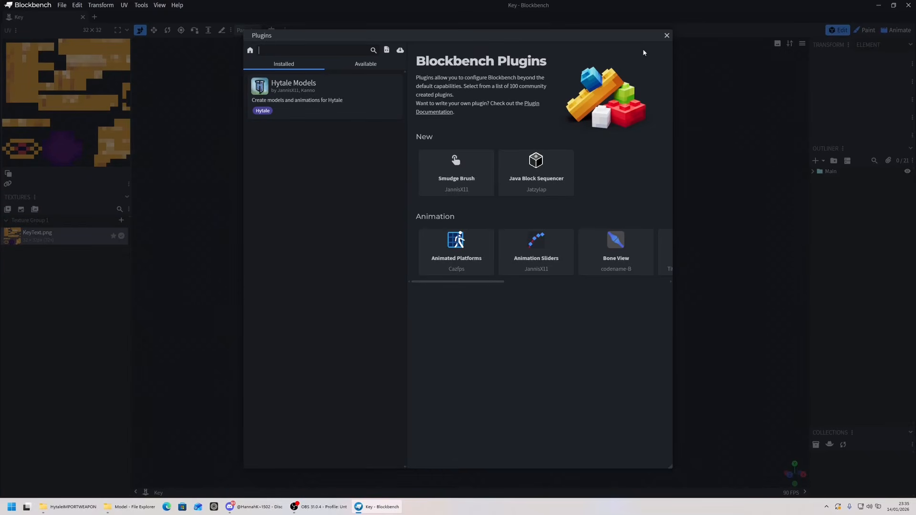
pyautogui.click(667, 36)
# Check the project's current format and the available target formats for conversion, leaving without converting.
pyautogui.click(62, 5)
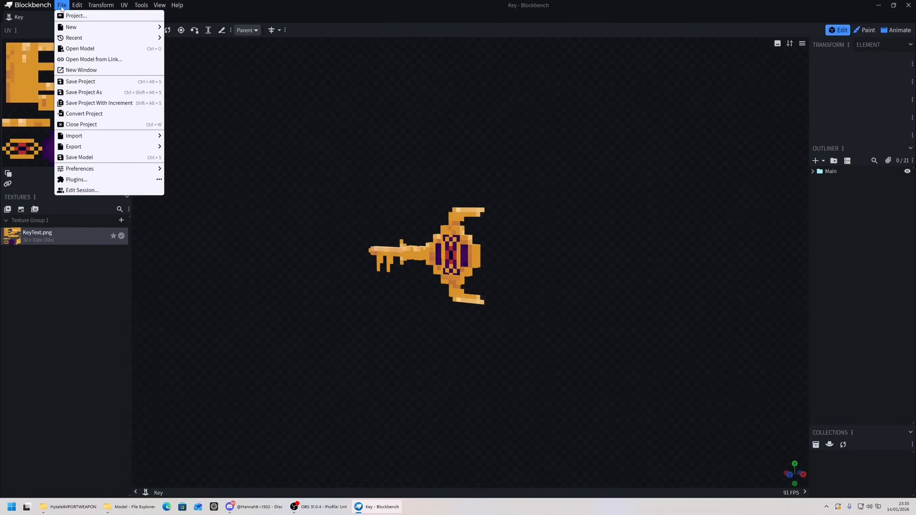
pyautogui.click(84, 114)
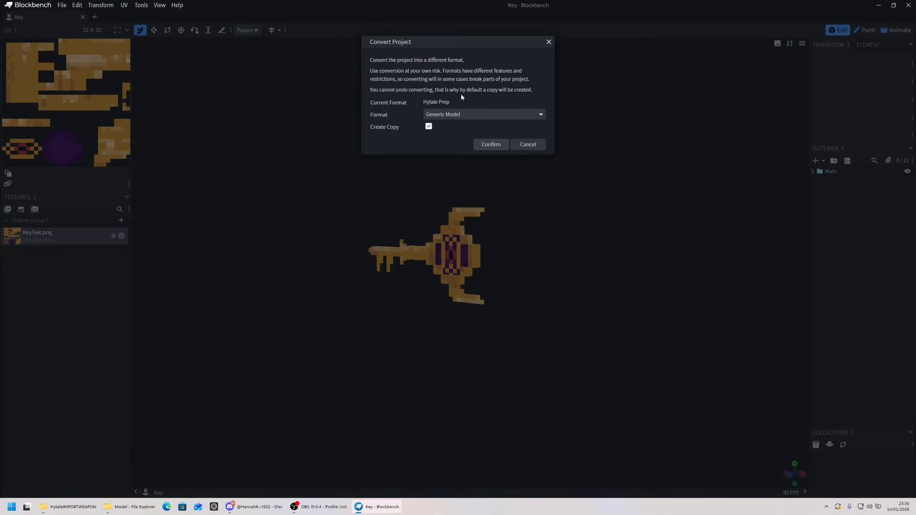
pyautogui.click(453, 116)
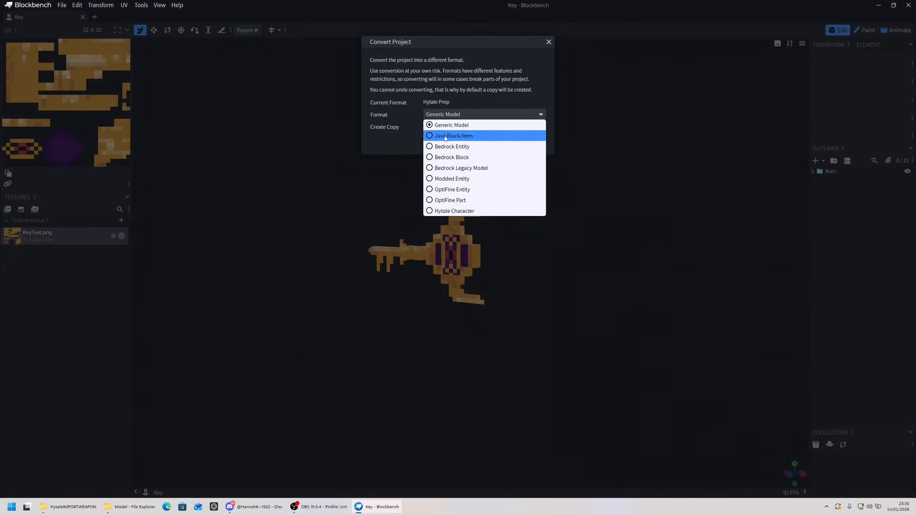
pyautogui.click(448, 205)
pyautogui.click(525, 145)
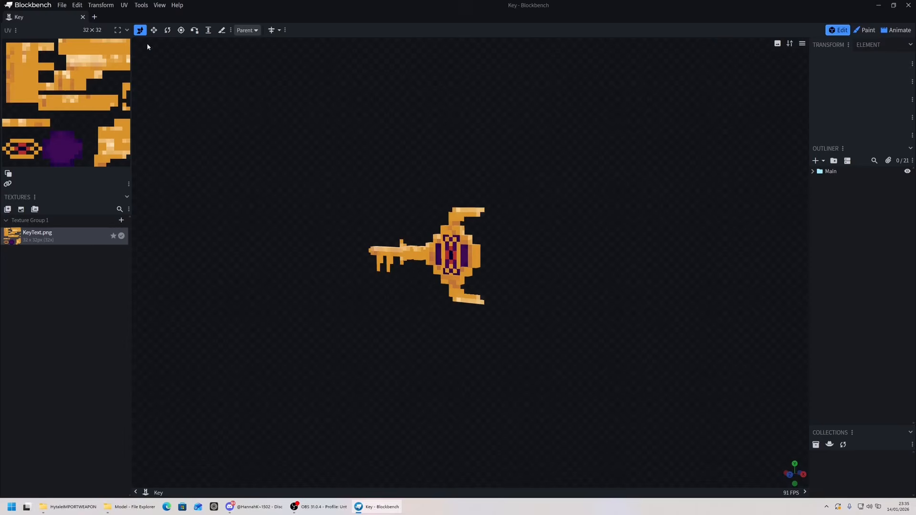
# Export the model as the Hytale Blockymodel Key_Sword.blockymodel in Model > GuideVideo > KEy, replacing the existing file.
pyautogui.click(62, 5)
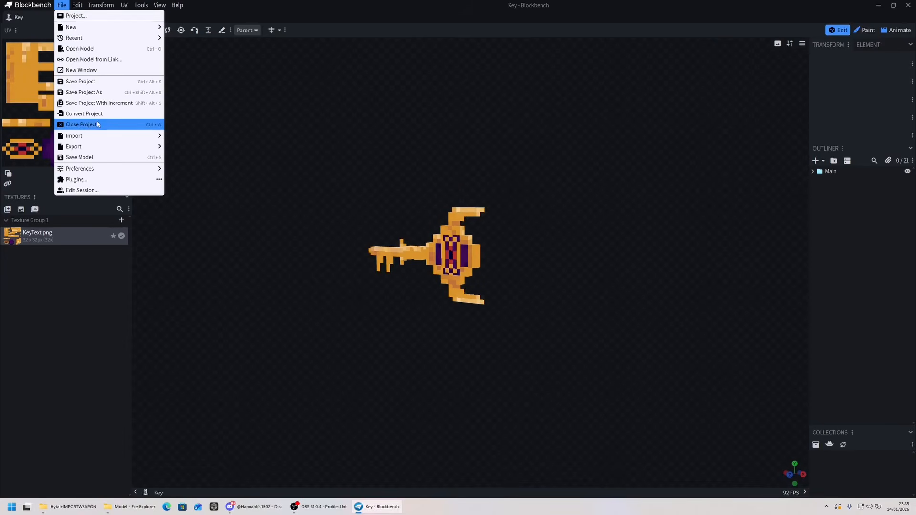
pyautogui.moveTo(143, 146)
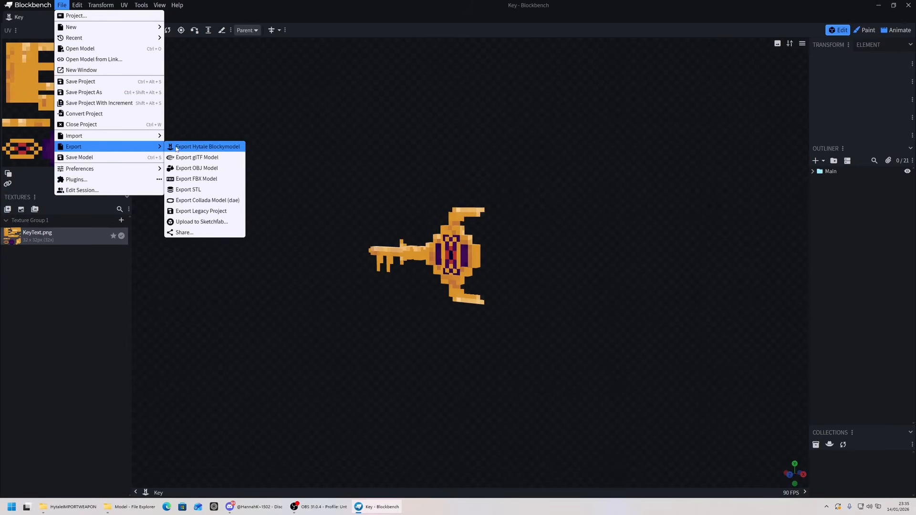
pyautogui.click(218, 151)
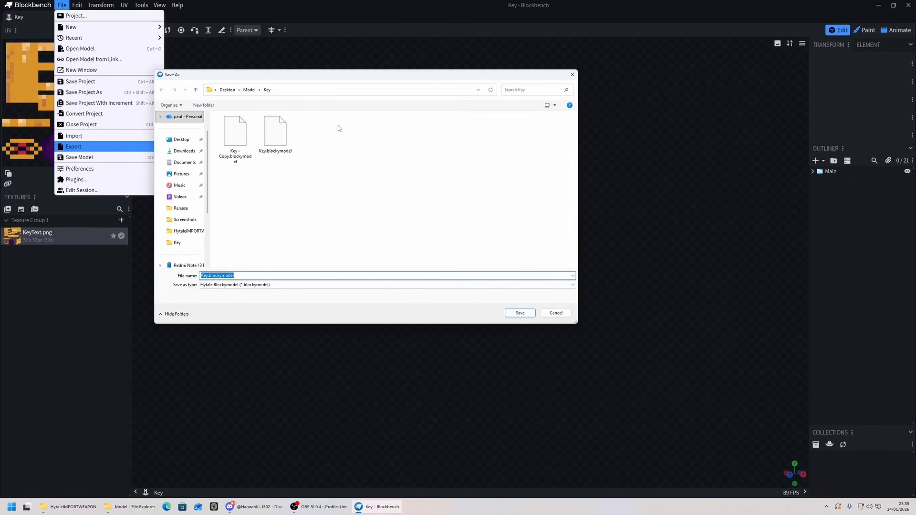
pyautogui.click(249, 91)
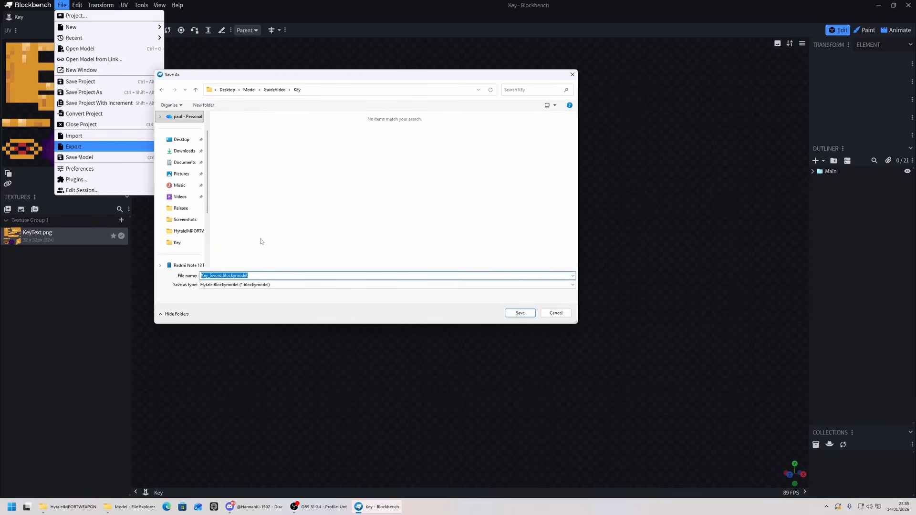
pyautogui.click(267, 274)
pyautogui.click(514, 313)
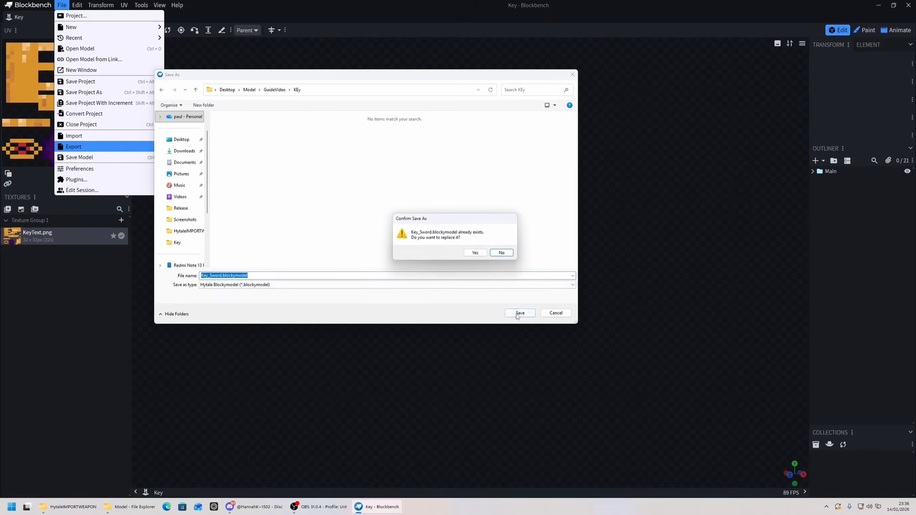
pyautogui.click(472, 253)
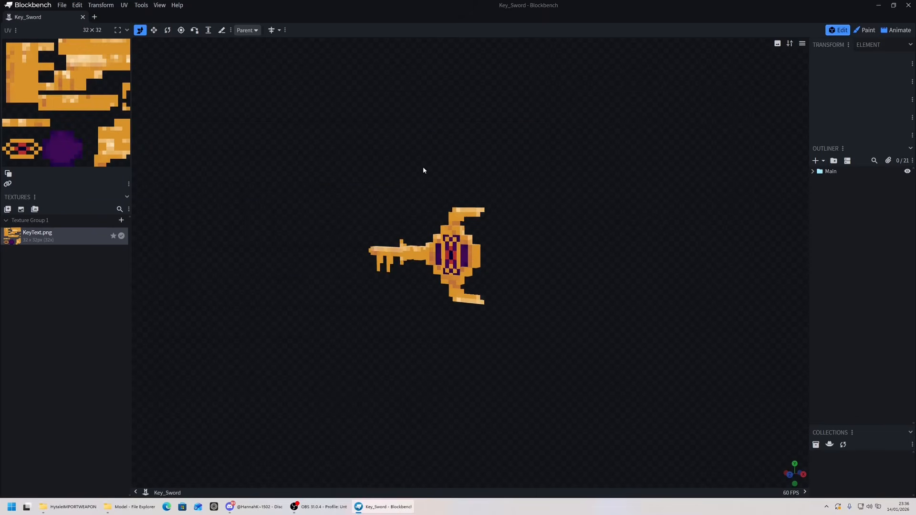
# Save a copy of the KeyText.png texture as a PNG inside the Desktop > Model > GuideVideo folder.
pyautogui.rightClick(51, 239)
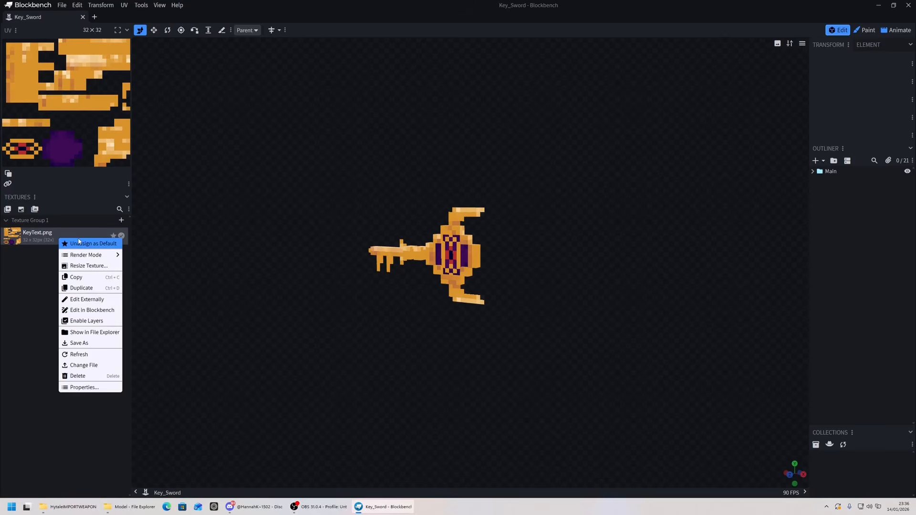
pyautogui.click(79, 343)
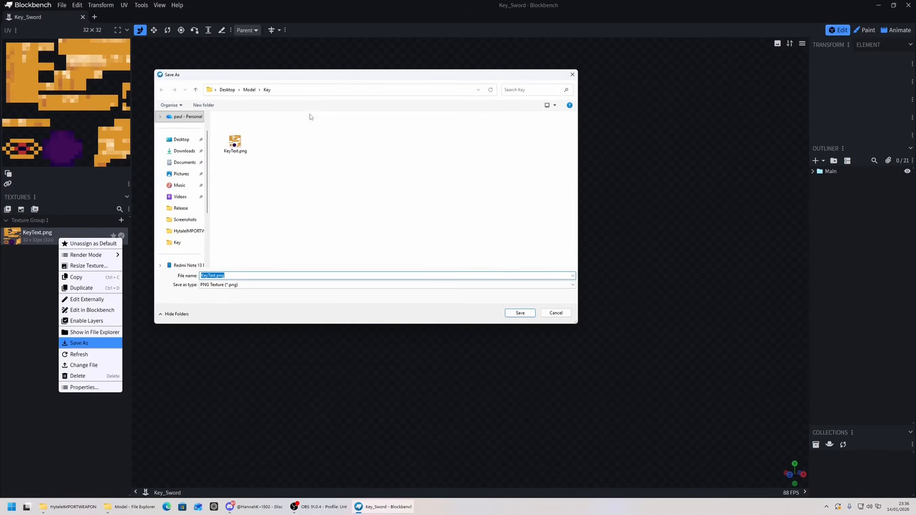
pyautogui.click(249, 89)
pyautogui.click(253, 138)
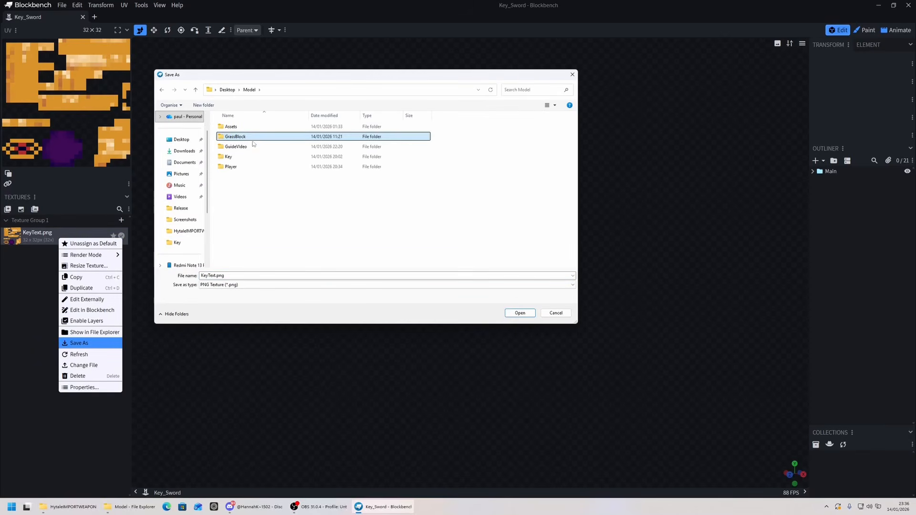
pyautogui.doubleClick(236, 146)
pyautogui.doubleClick(236, 136)
pyautogui.click(237, 142)
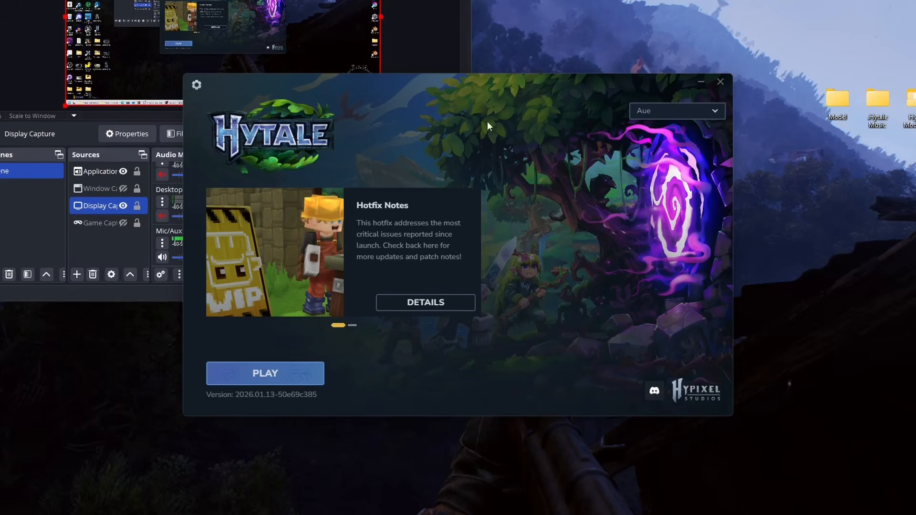
# Switch to the Hytale launcher, open the game directory from its settings and go to the UserData > Mods folder.
pyautogui.click(196, 86)
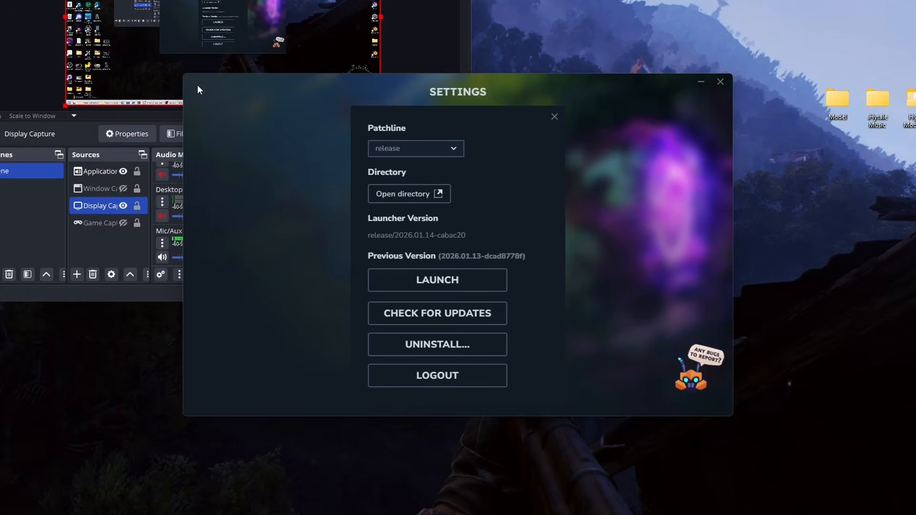
pyautogui.click(425, 194)
pyautogui.moveTo(253, 73); pyautogui.dragTo(291, 74)
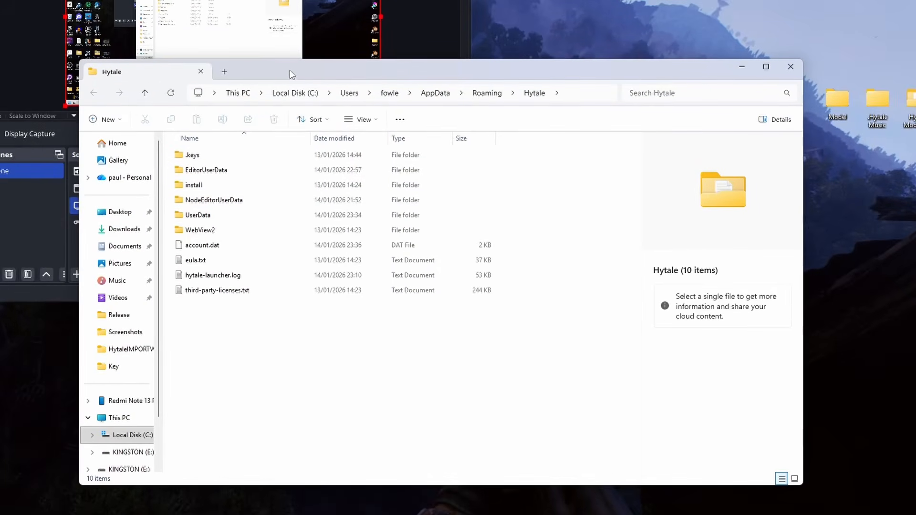
pyautogui.doubleClick(203, 215)
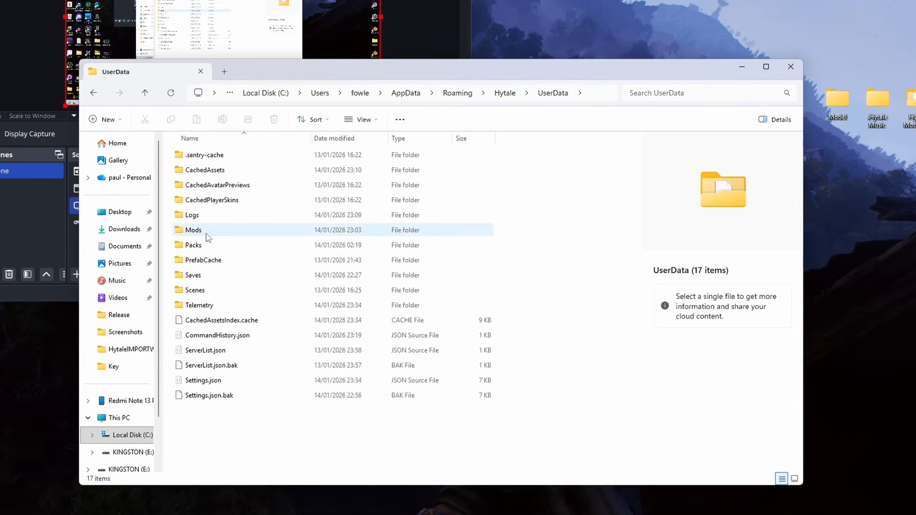
pyautogui.doubleClick(207, 233)
# Create a folder named GoldenKeySword in the Mods folder.
pyautogui.rightClick(190, 179)
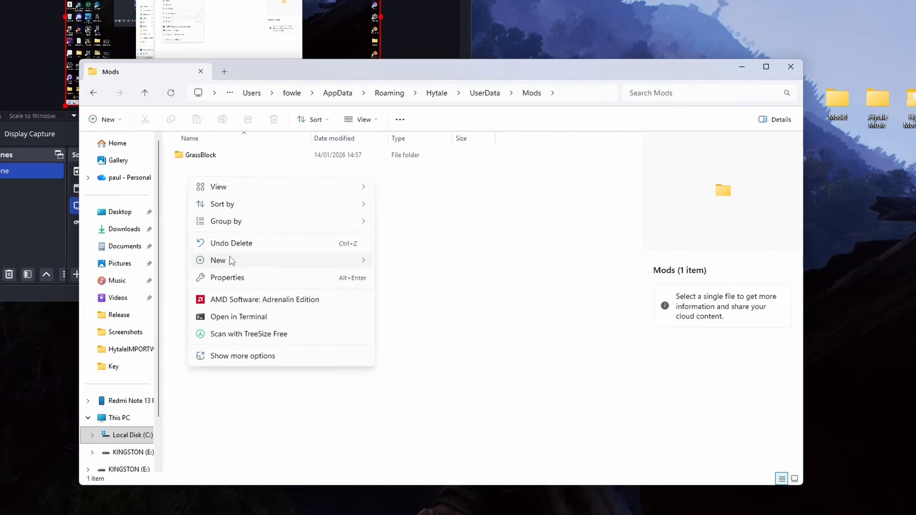
pyautogui.moveTo(232, 261)
pyautogui.click(395, 260)
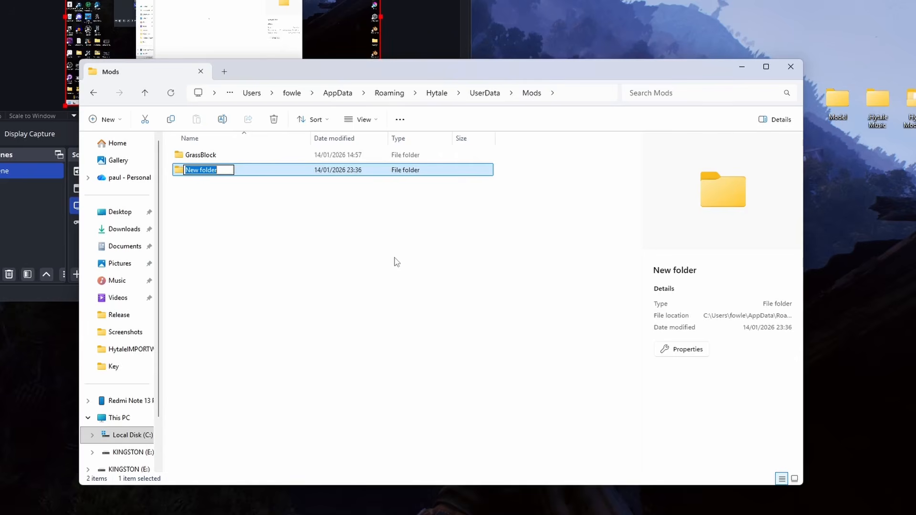
pyautogui.write('GoldenKeySword')
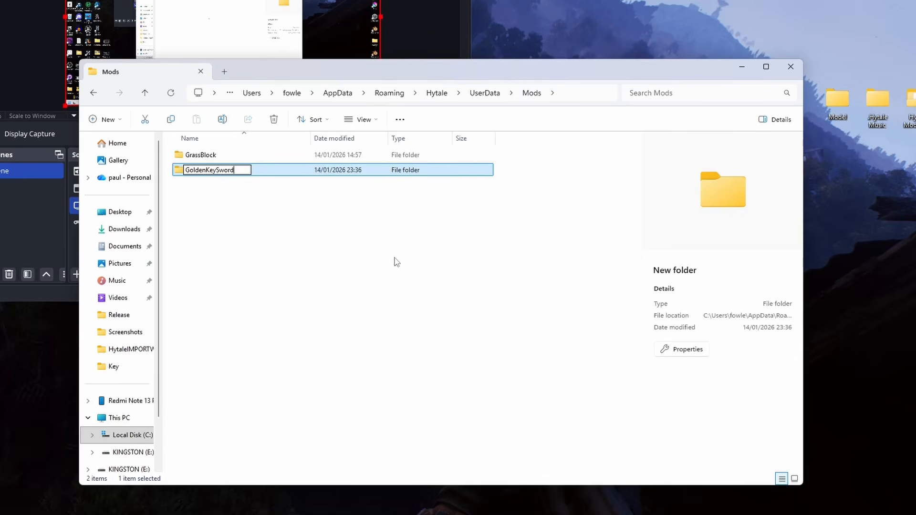
pyautogui.press('Return')
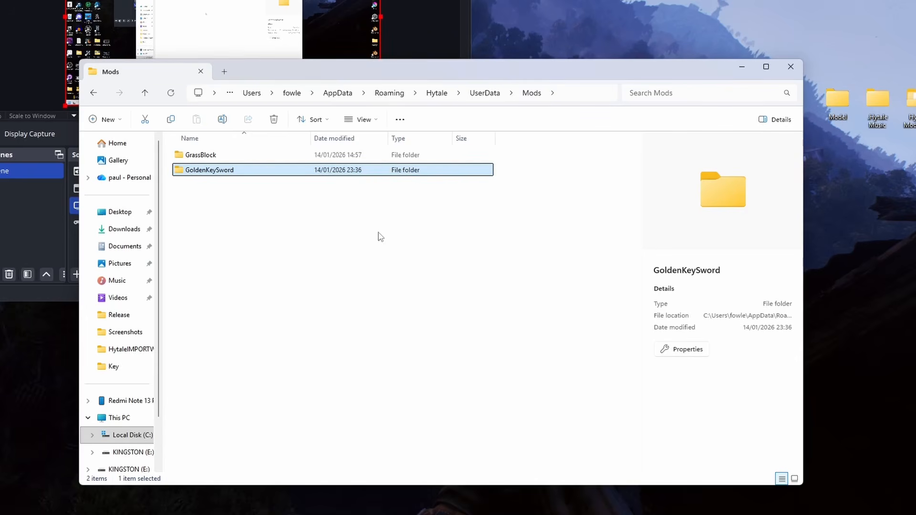
# Open the GoldenKeySword mod folder and add a new subfolder inside it.
pyautogui.doubleClick(246, 175)
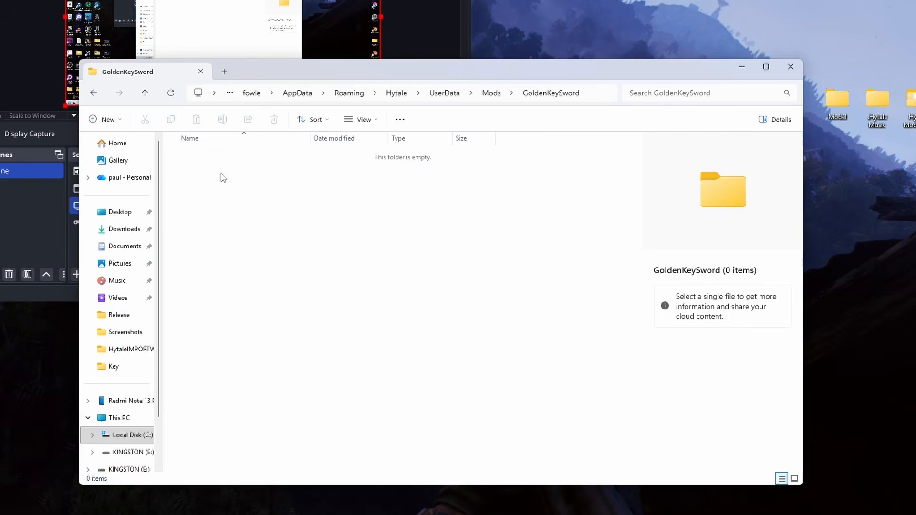
pyautogui.rightClick(222, 178)
pyautogui.moveTo(279, 260)
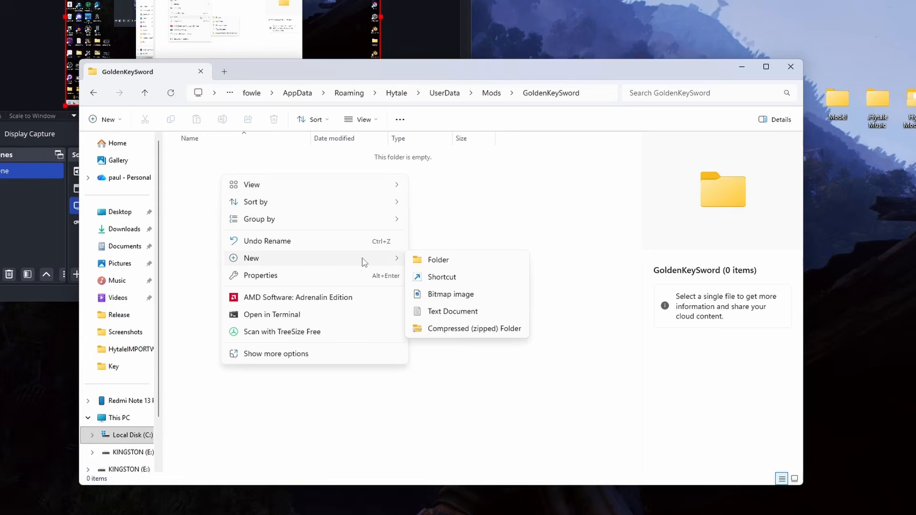
pyautogui.click(434, 262)
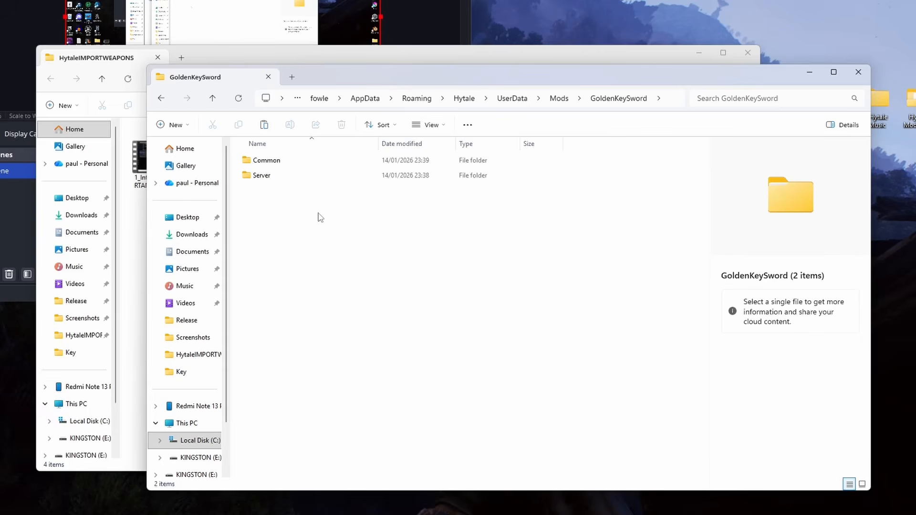
# Paste the copied manifest.json into the GoldenKeySword folder and open it for editing.
pyautogui.hotkey('ctrl', 'v')
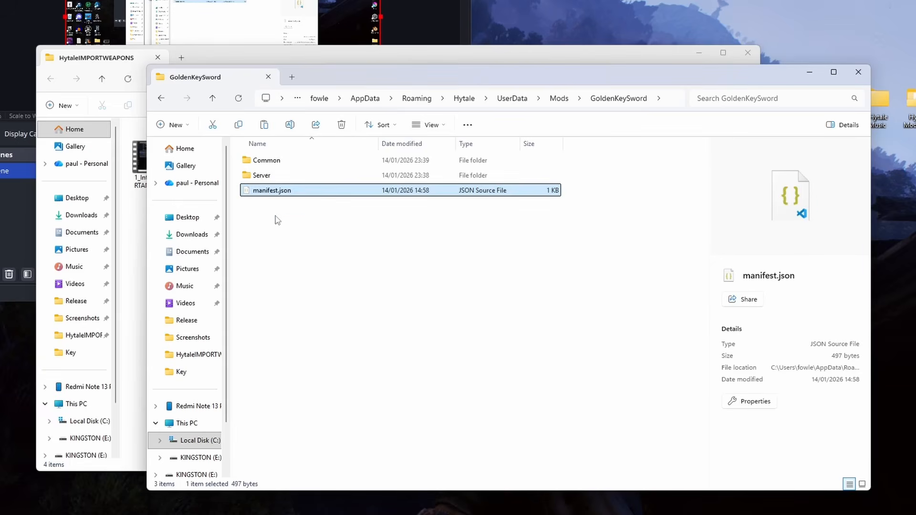
pyautogui.click(301, 205)
pyautogui.click(285, 193)
pyautogui.doubleClick(286, 191)
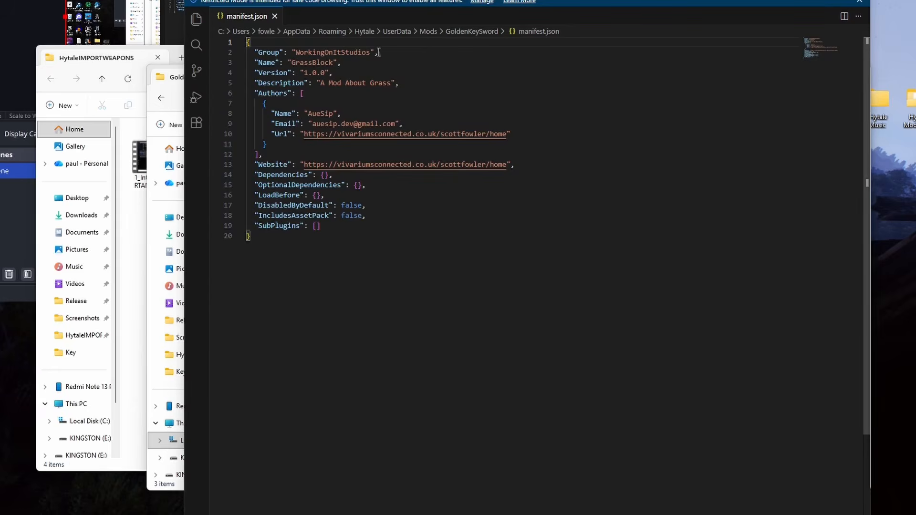
pyautogui.click(254, 52)
pyautogui.moveTo(256, 52); pyautogui.dragTo(407, 56)
pyautogui.click(396, 53)
pyautogui.click(308, 52)
# Set the manifest's Name to GoldenKey and change its Description to "A Mod About GoldenKey".
pyautogui.doubleClick(329, 62)
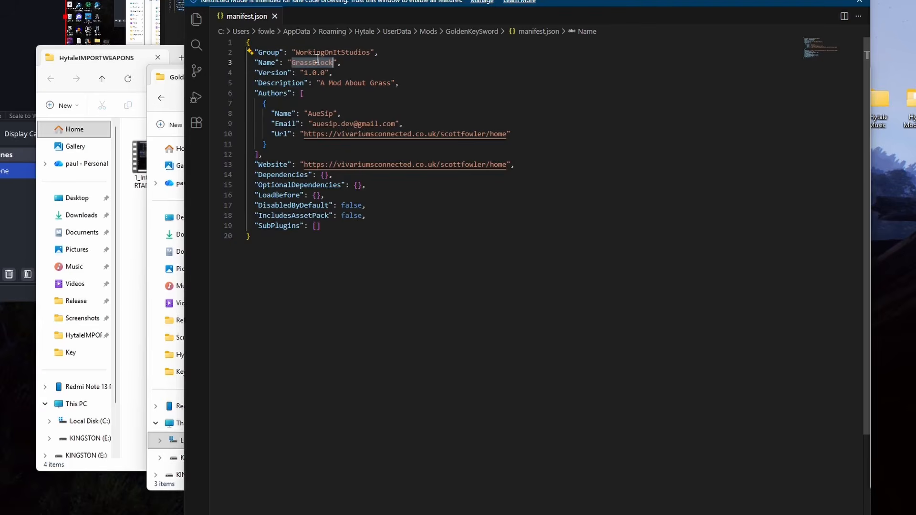
pyautogui.write('Go')
pyautogui.doubleClick(310, 63)
pyautogui.hotkey('ctrl', 'c')
pyautogui.doubleClick(380, 83)
pyautogui.hotkey('ctrl', 'v')
pyautogui.click(438, 85)
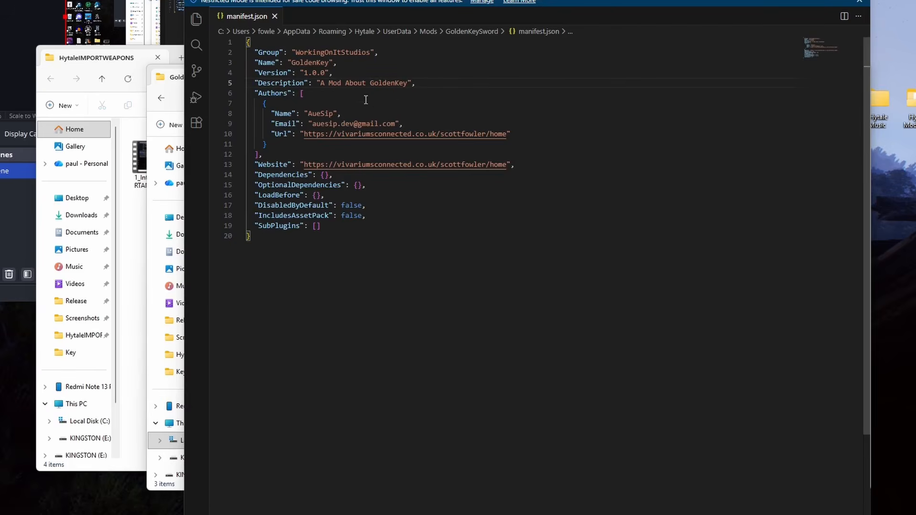
pyautogui.moveTo(251, 95); pyautogui.dragTo(357, 145)
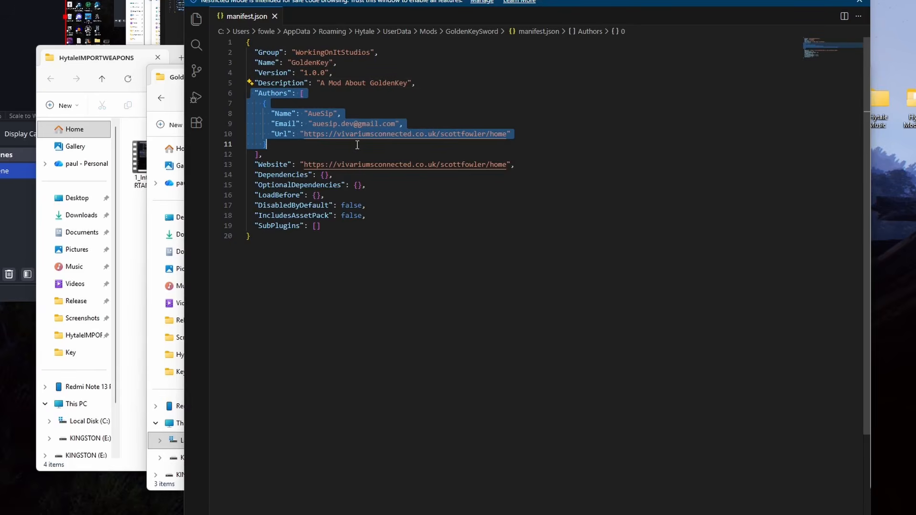
pyautogui.moveTo(540, 162); pyautogui.dragTo(234, 156)
pyautogui.click(528, 157)
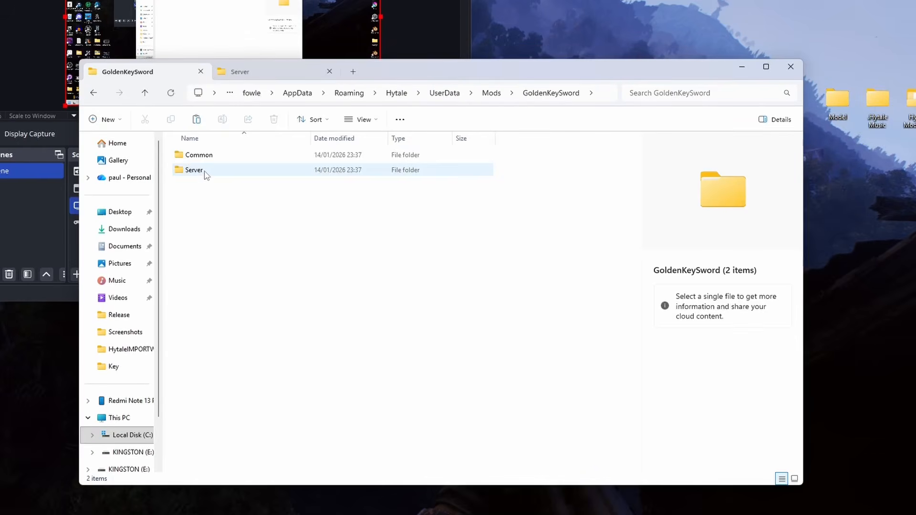
# In File Explorer, create a folder named Item inside the mod's Server folder.
pyautogui.doubleClick(200, 170)
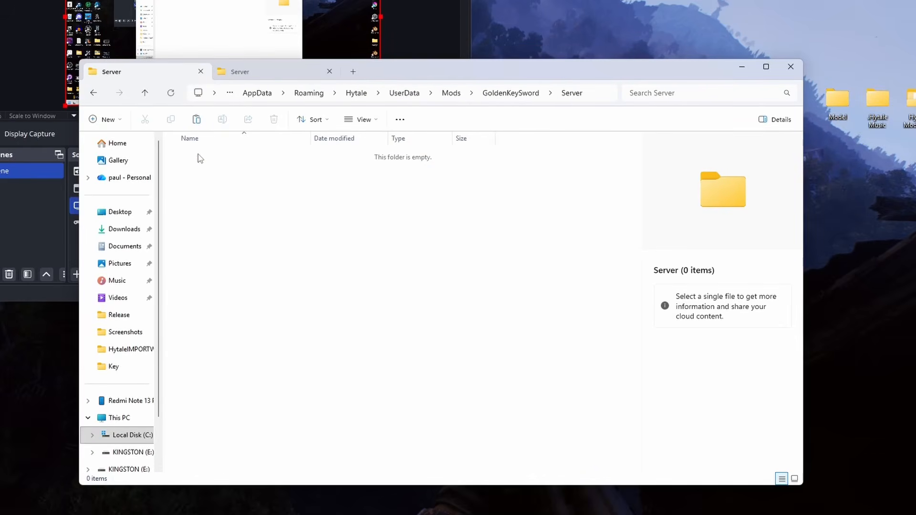
pyautogui.rightClick(199, 156)
pyautogui.moveTo(245, 269)
pyautogui.click(410, 269)
pyautogui.write('Item')
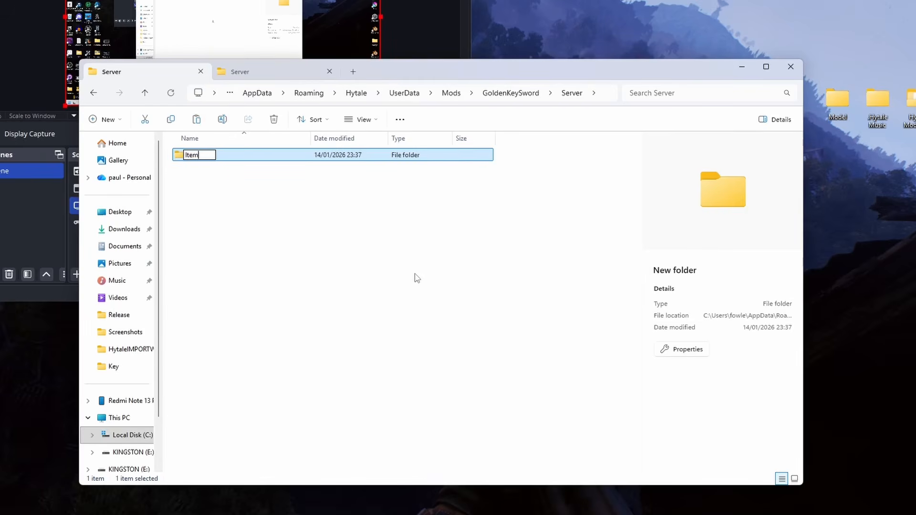
pyautogui.press('Return')
# Create a folder named Items inside the new Item folder.
pyautogui.doubleClick(225, 155)
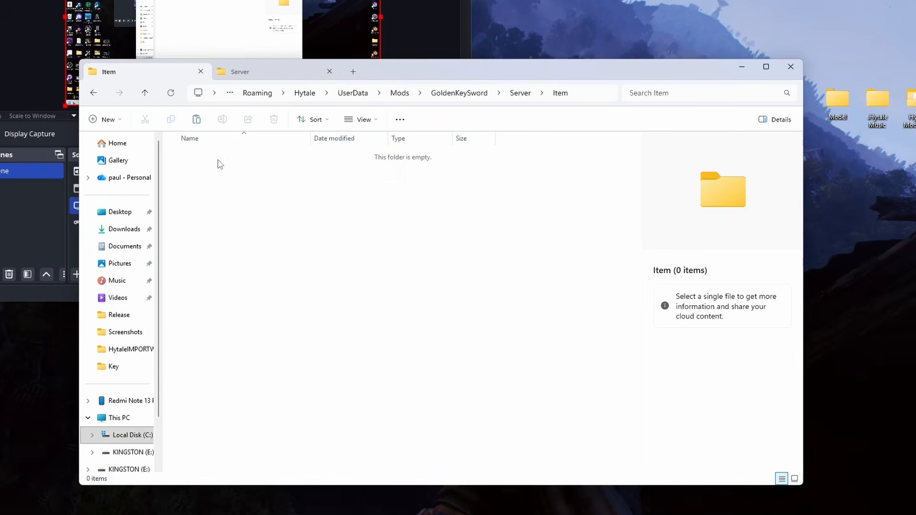
pyautogui.rightClick(219, 163)
pyautogui.moveTo(281, 279)
pyautogui.click(423, 270)
pyautogui.write('Items')
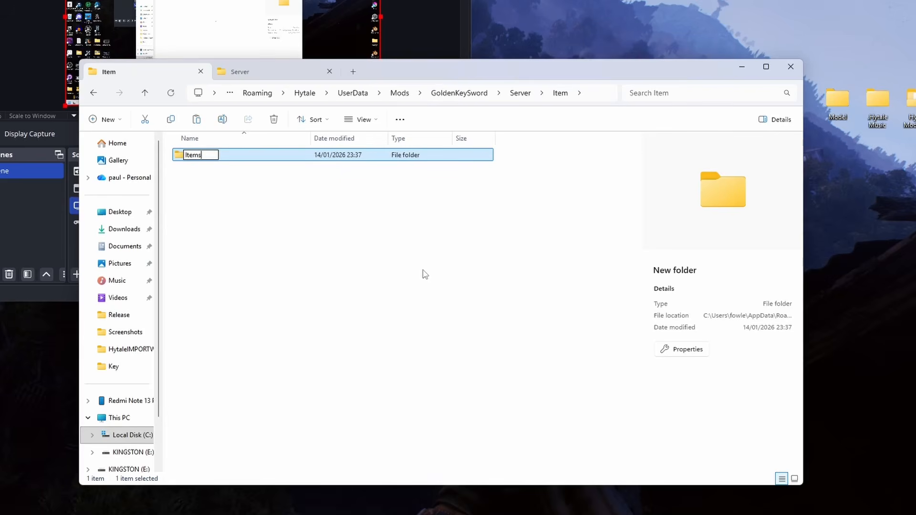
pyautogui.press('Return')
# Create a folder named Weapons inside the Items folder.
pyautogui.doubleClick(187, 156)
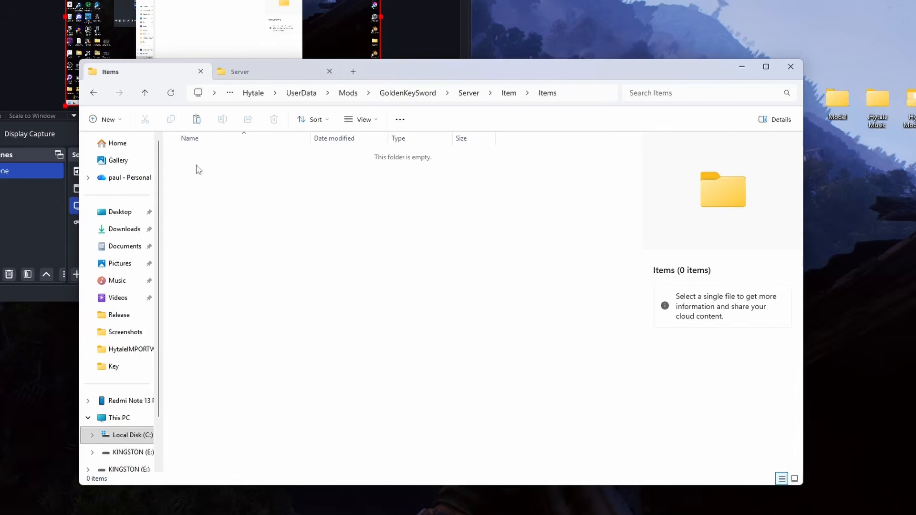
pyautogui.rightClick(199, 173)
pyautogui.moveTo(362, 280)
pyautogui.click(436, 283)
pyautogui.write('Weapons')
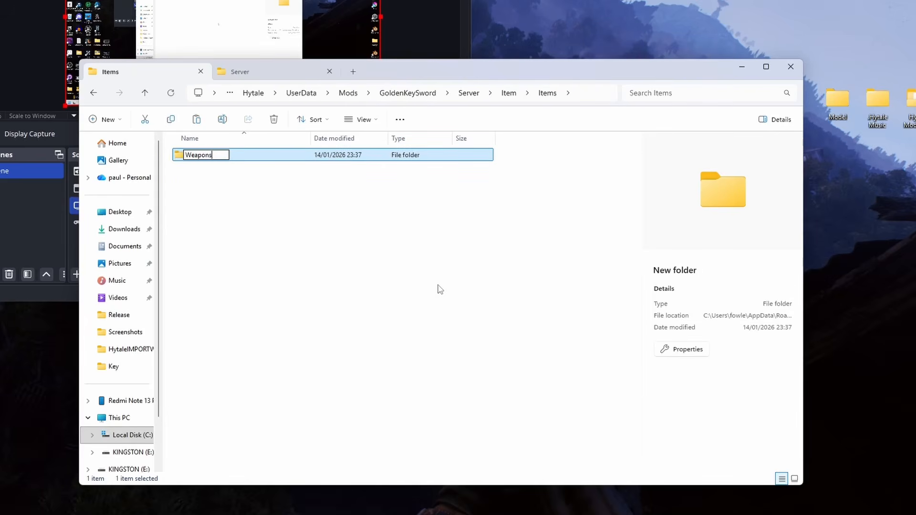
pyautogui.press('Return')
# Create a folder named Key_Sword inside the Weapons folder.
pyautogui.doubleClick(246, 158)
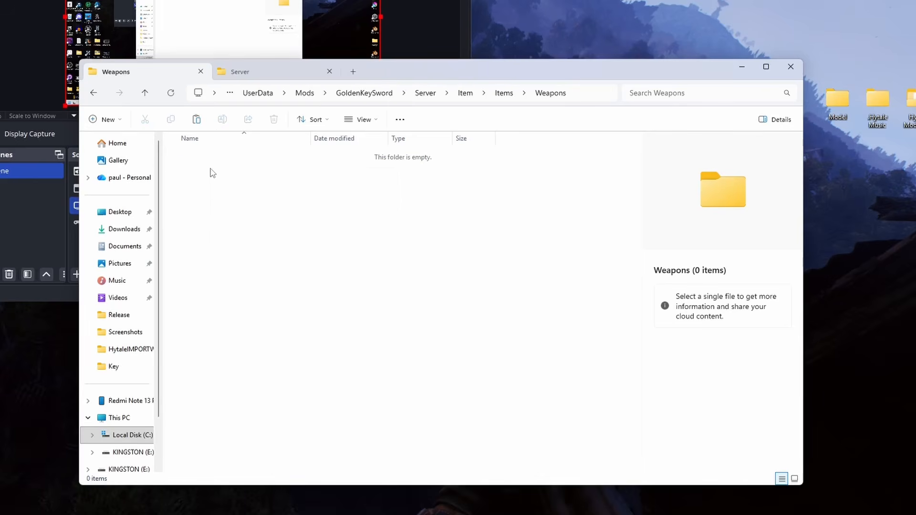
pyautogui.rightClick(210, 172)
pyautogui.moveTo(310, 283)
pyautogui.click(454, 288)
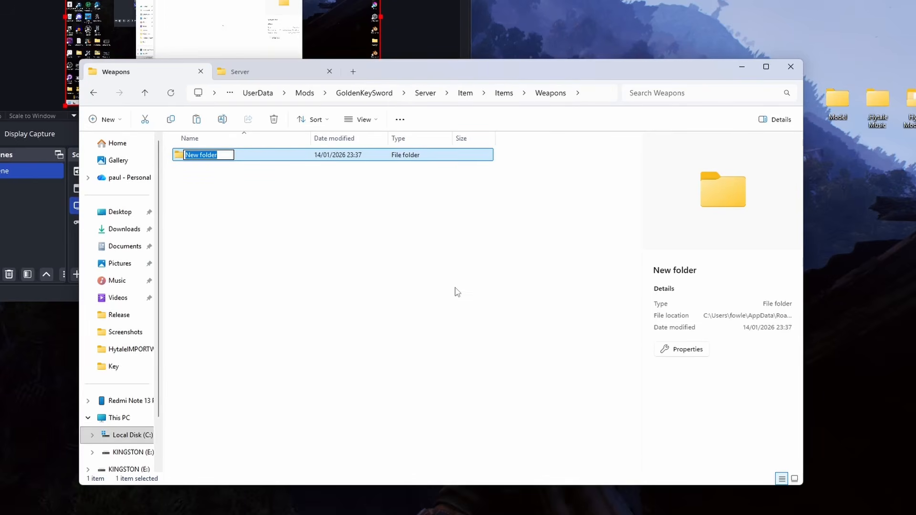
pyautogui.write('Key_Swor')
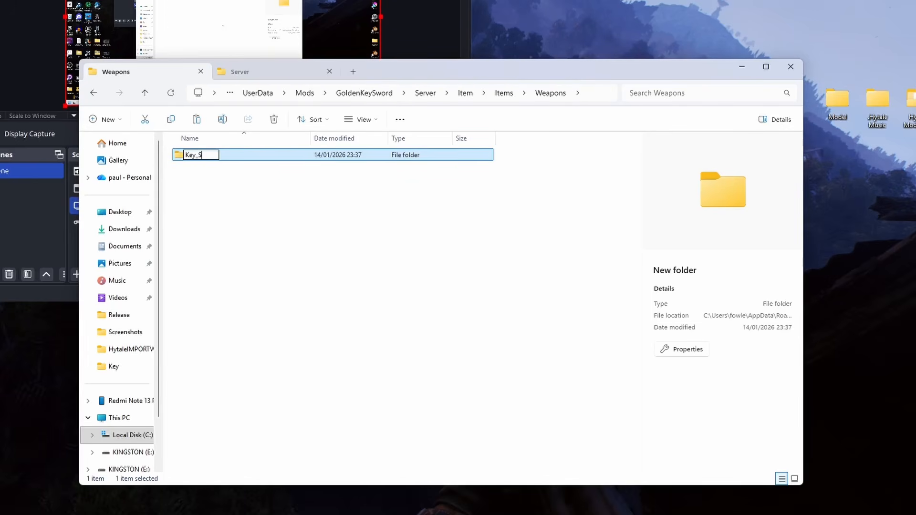
pyautogui.press('BackSpace')
pyautogui.press('BackSpace')
pyautogui.press('BackSpace')
pyautogui.write('word')
pyautogui.click(455, 292)
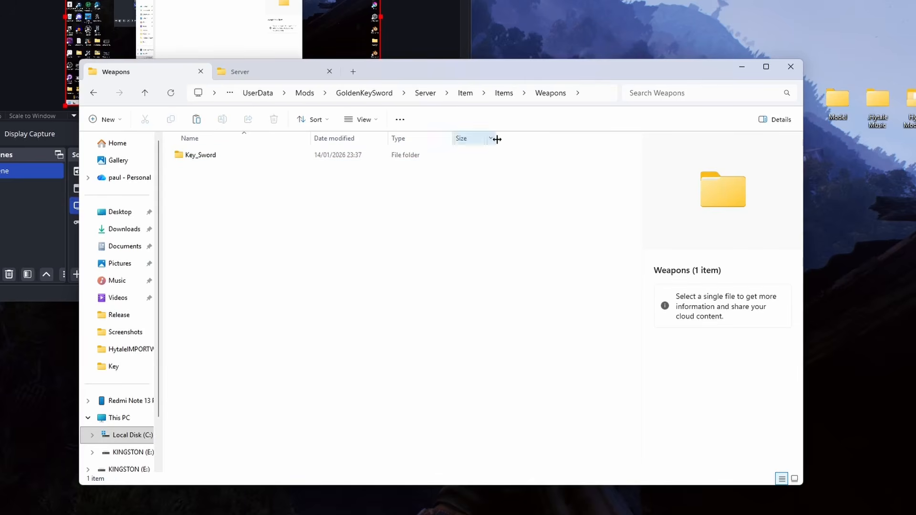
# Paste the copied Languages folder into the mod's Server folder and open its en-US subfolder.
pyautogui.click(425, 93)
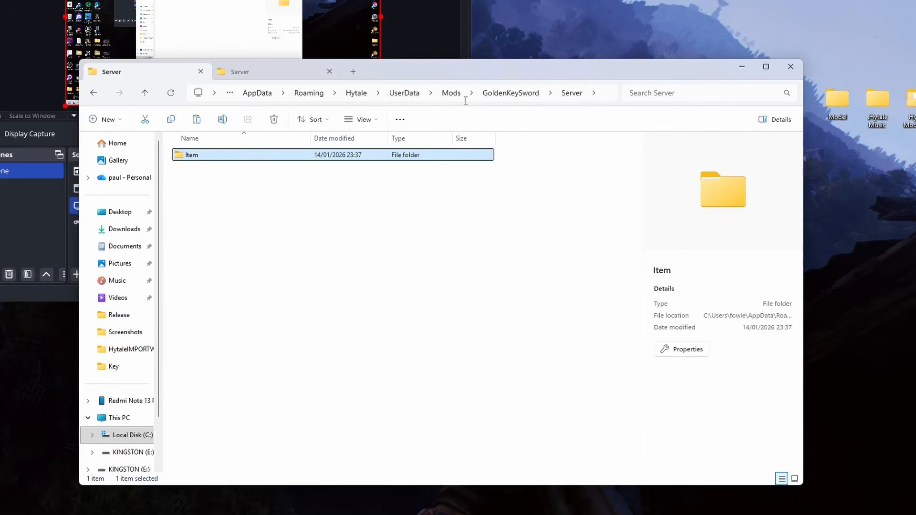
pyautogui.click(217, 199)
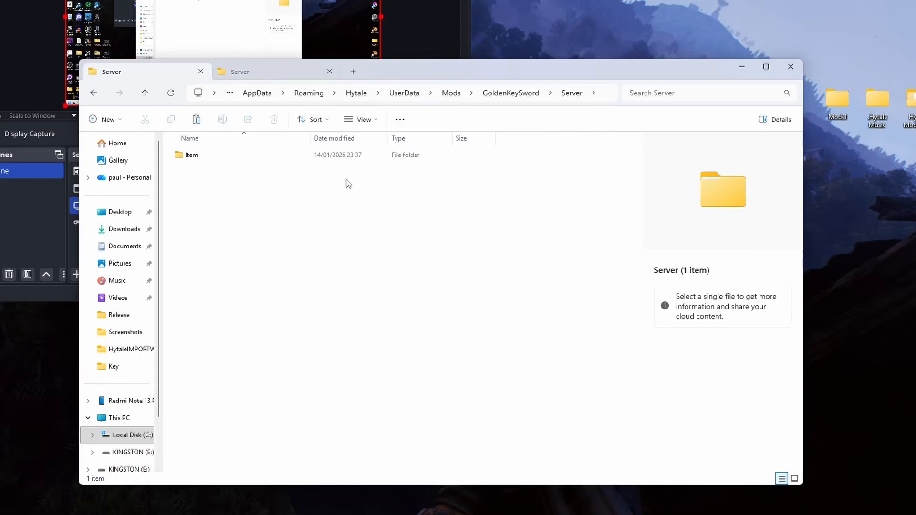
pyautogui.hotkey('ctrl', 'v')
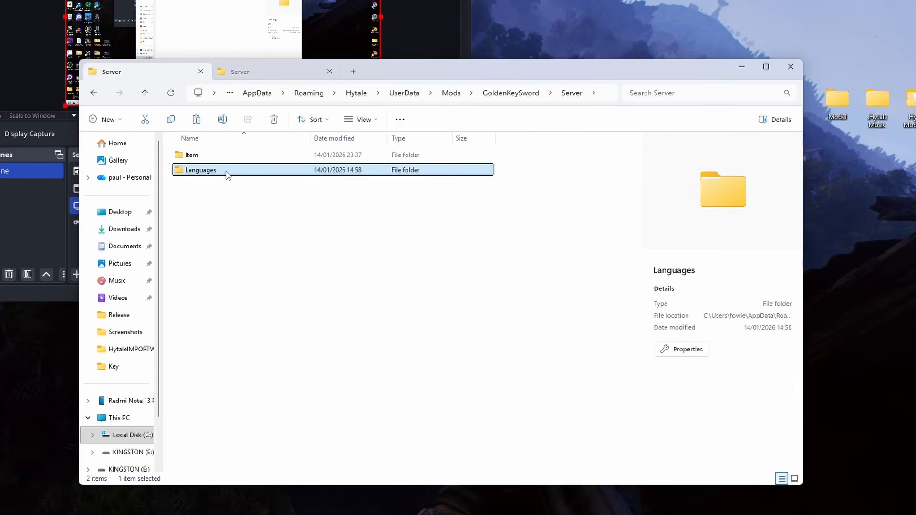
pyautogui.doubleClick(227, 173)
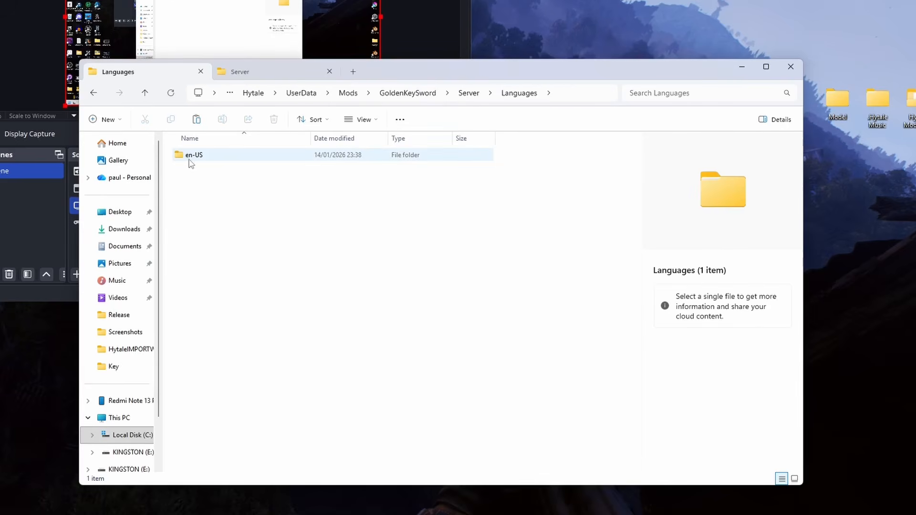
pyautogui.moveTo(193, 163)
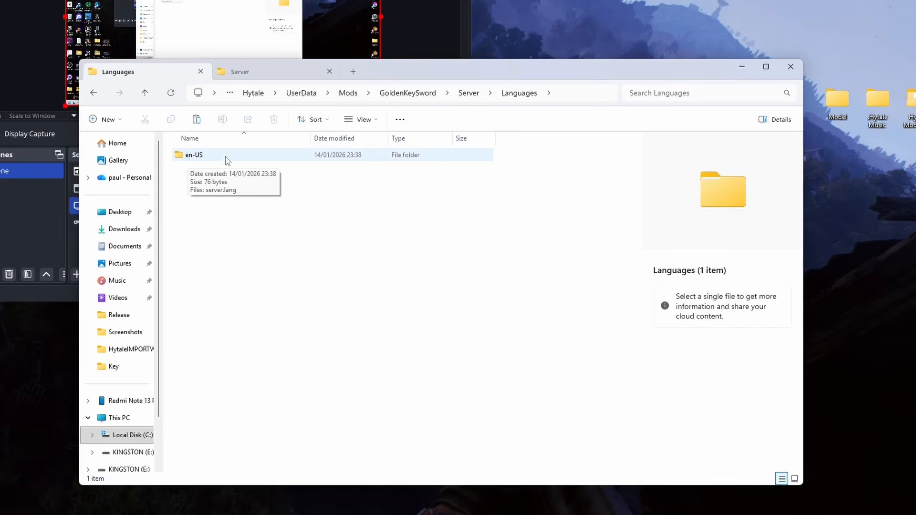
pyautogui.doubleClick(222, 158)
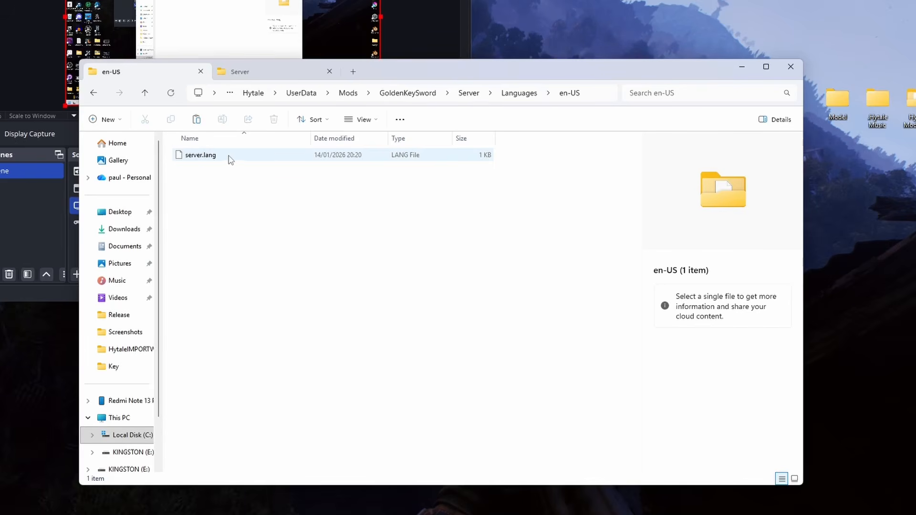
pyautogui.moveTo(202, 160)
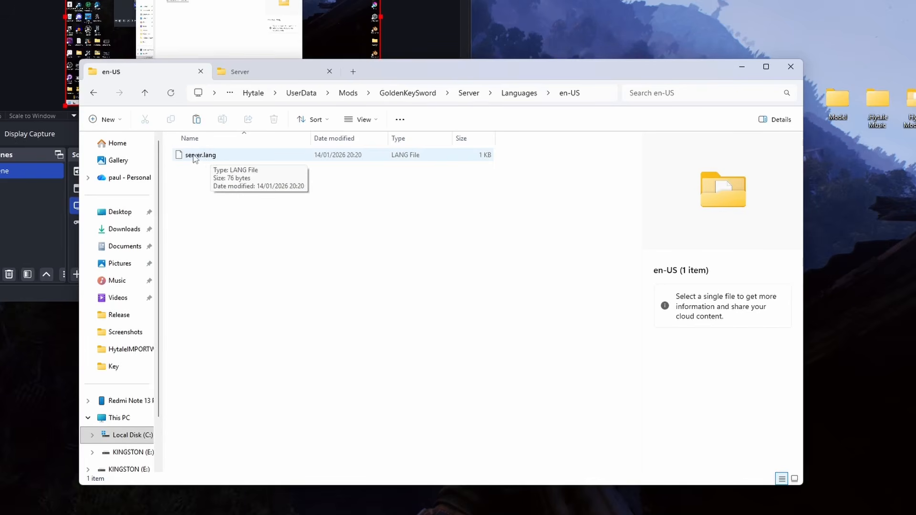
# Create a text document in the en-US folder, rename it server.lang, and delete that duplicate file.
pyautogui.rightClick(200, 173)
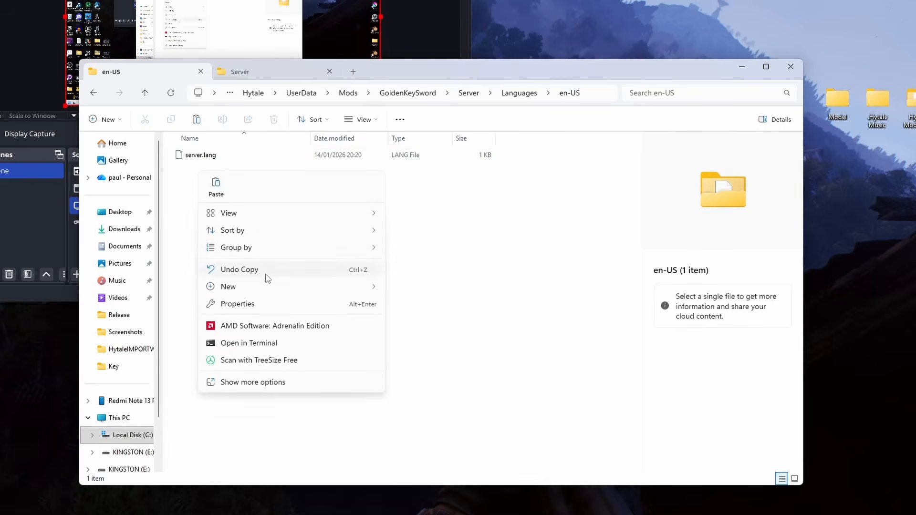
pyautogui.moveTo(267, 287)
pyautogui.click(431, 340)
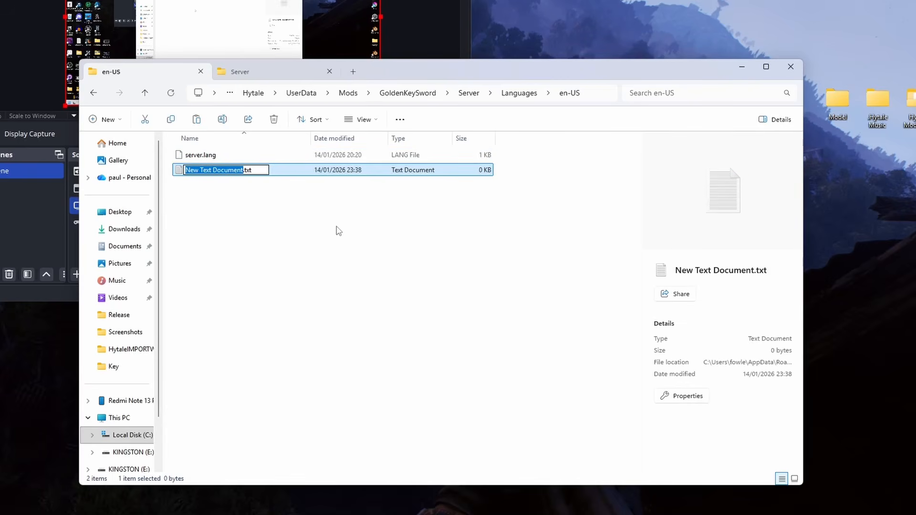
pyautogui.write('server')
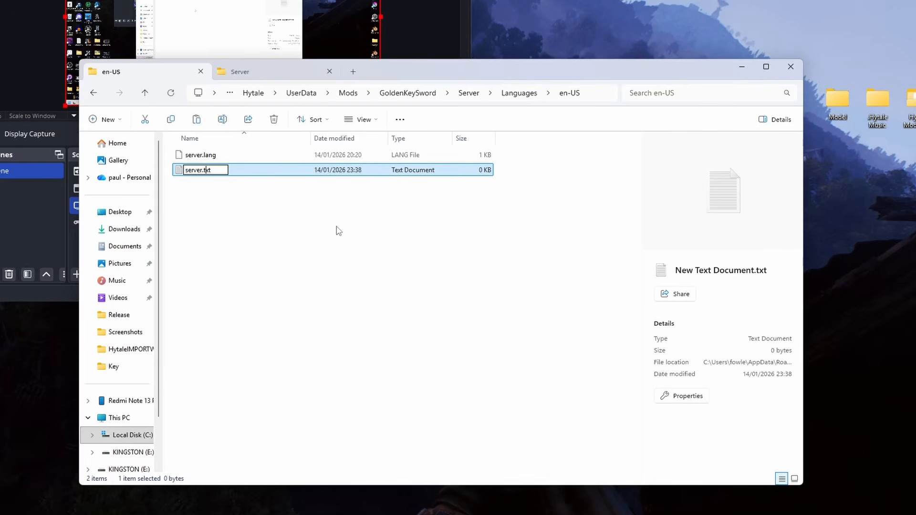
pyautogui.press('BackSpace')
pyautogui.press('BackSpace')
pyautogui.press('BackSpace')
pyautogui.write('lang')
pyautogui.press('Return')
pyautogui.click(498, 258)
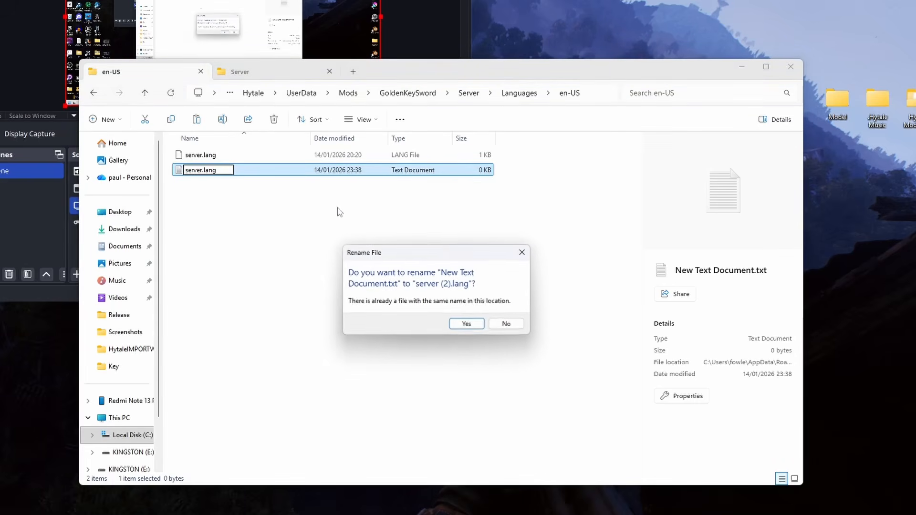
pyautogui.click(470, 324)
pyautogui.click(236, 171)
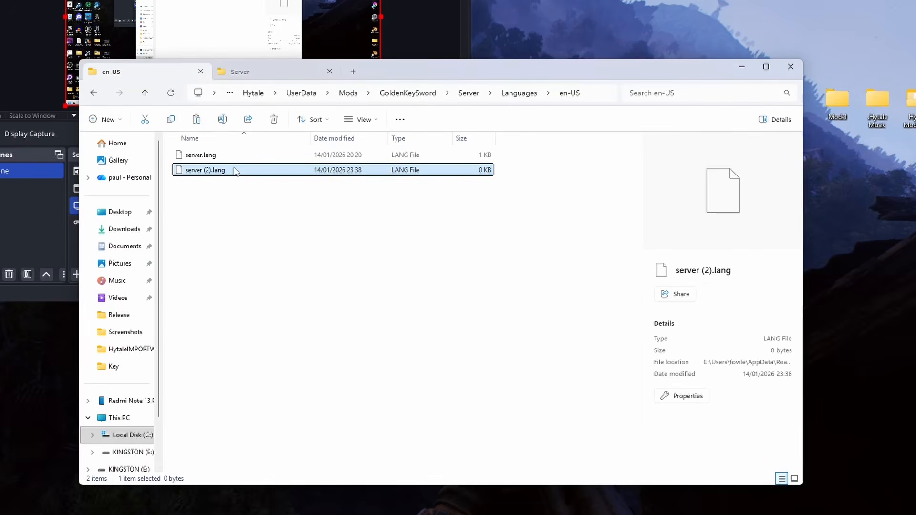
pyautogui.press('Delete')
# Open the server.lang file in Visual Studio Code just once.
pyautogui.doubleClick(222, 155)
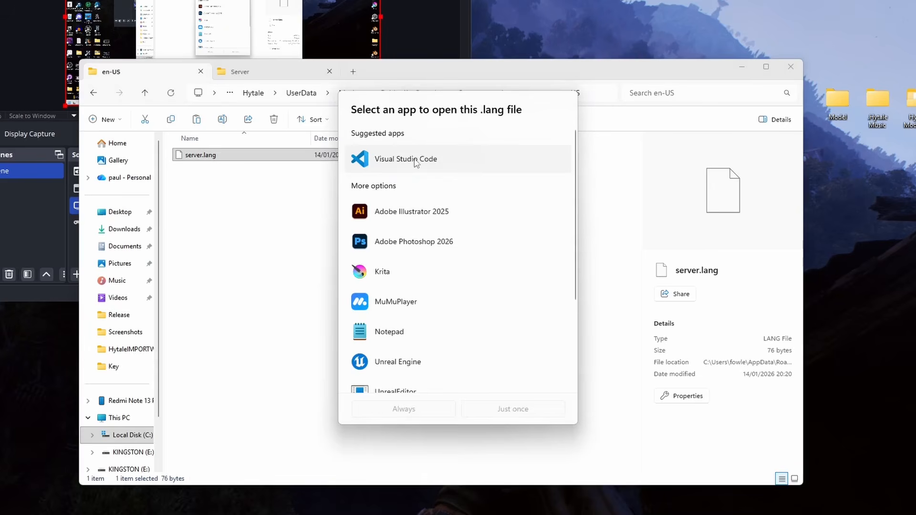
pyautogui.click(415, 162)
pyautogui.scroll(-3, 419, 248)
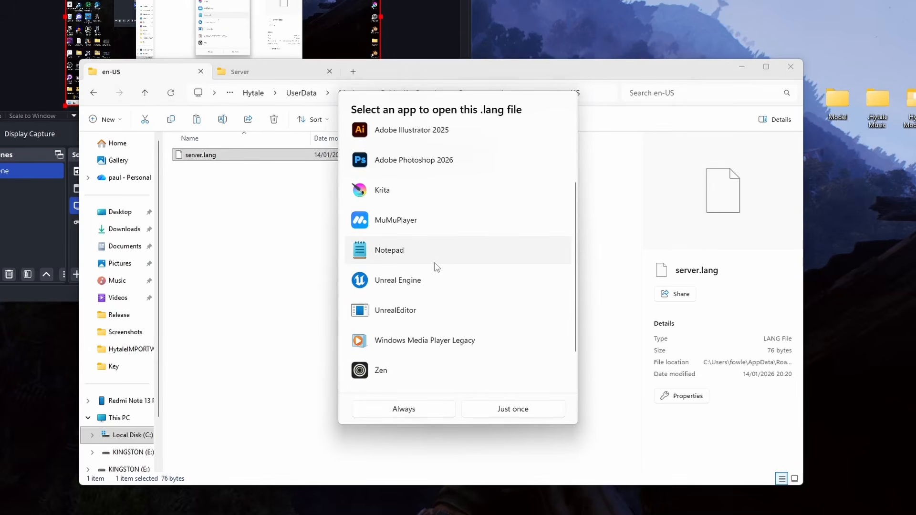
pyautogui.scroll(-2, 436, 267)
pyautogui.scroll(5, 435, 267)
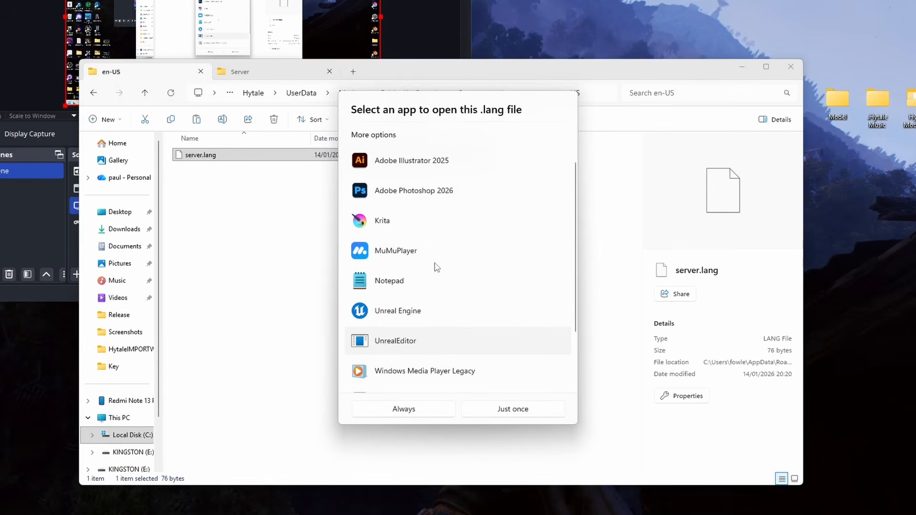
pyautogui.click(512, 408)
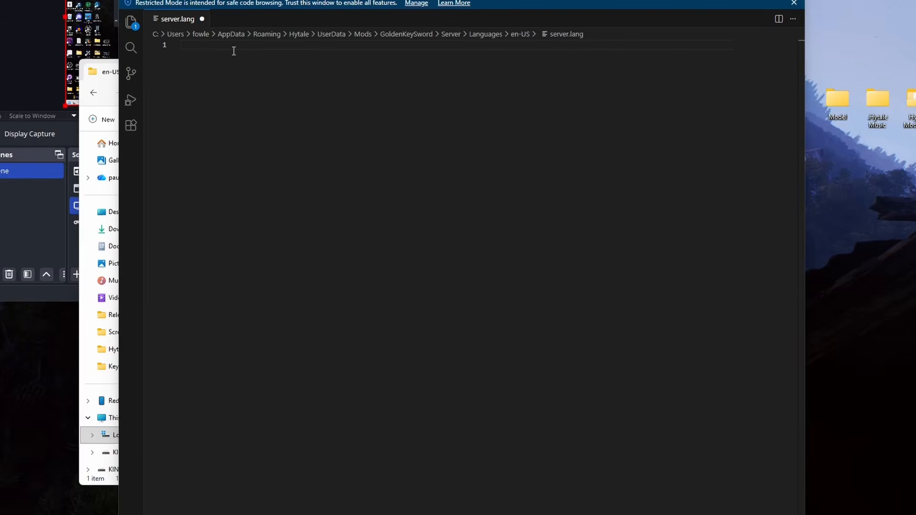
# Replace the contents of server.lang with "items.Key_Sword.name = Golden Key" and save the file.
pyautogui.write('items.')
pyautogui.write('Key_Sword.name = Golden Key')
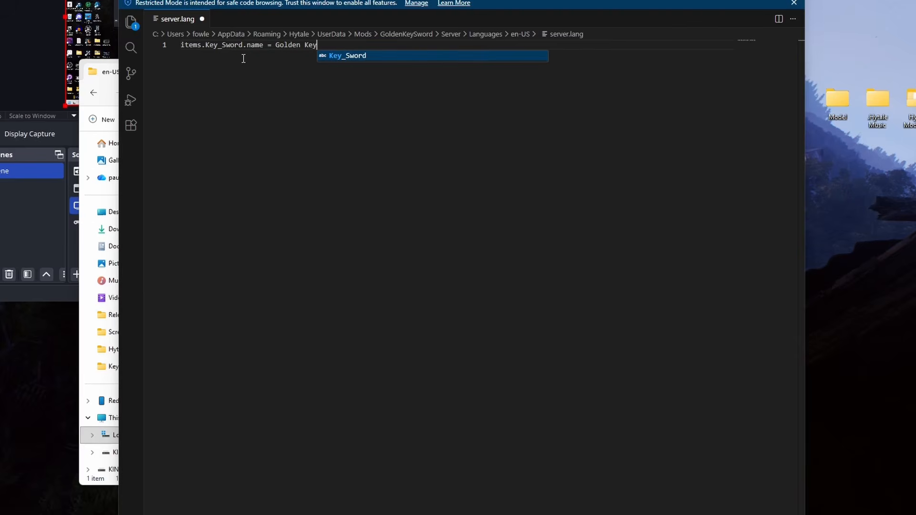
pyautogui.hotkey('ctrl', 's')
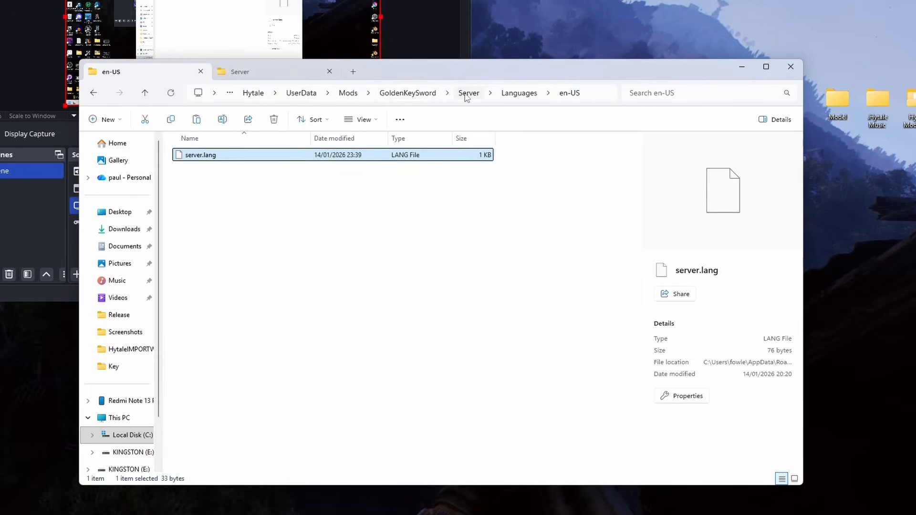
# In File Explorer, create a folder named Icons inside the GoldenKeySword mod's Common folder.
pyautogui.click(413, 95)
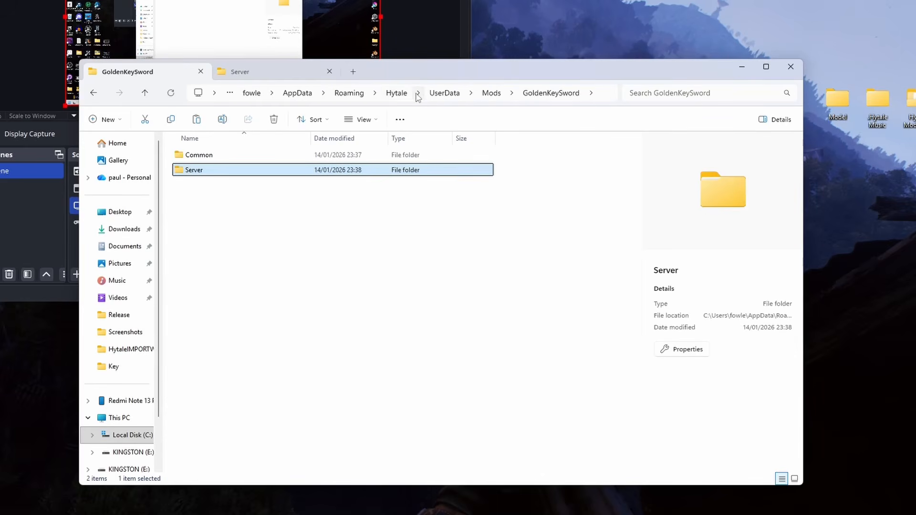
pyautogui.doubleClick(213, 156)
pyautogui.rightClick(196, 160)
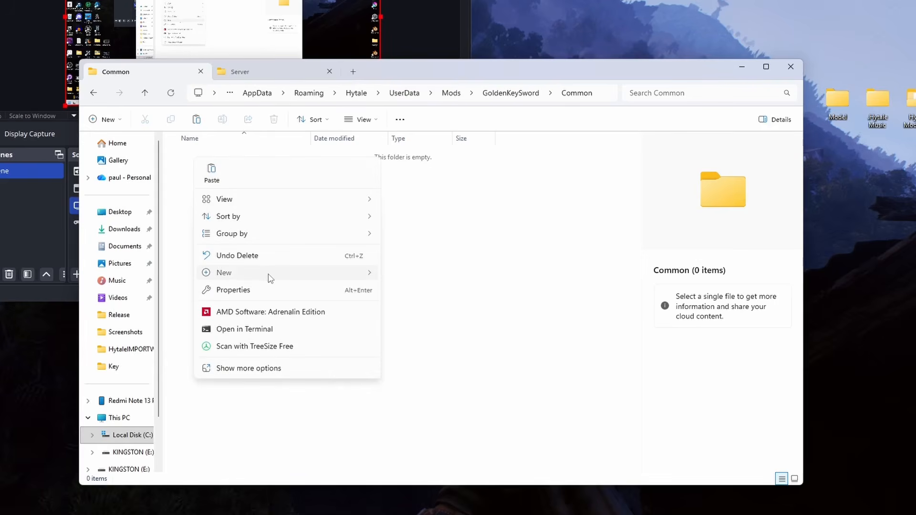
pyautogui.moveTo(268, 274)
pyautogui.click(416, 273)
pyautogui.write('Icons')
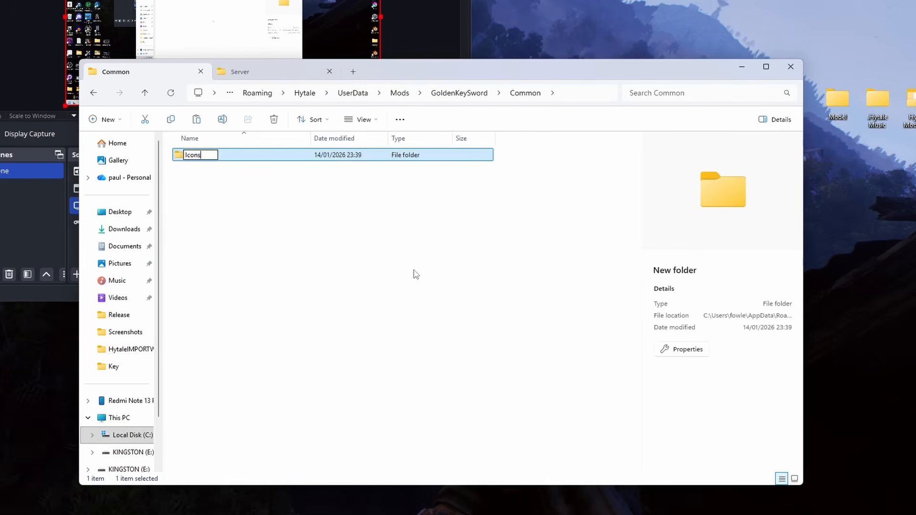
pyautogui.press('Return')
pyautogui.click(190, 178)
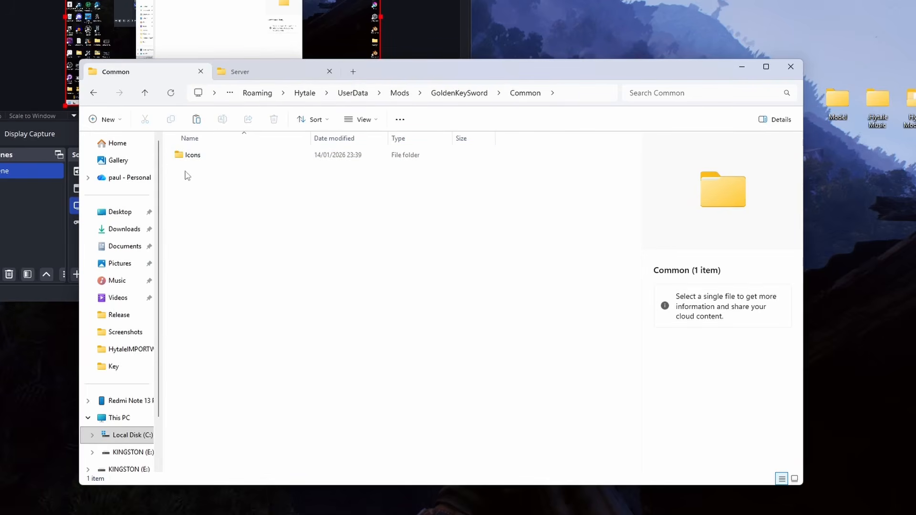
# Create a folder named Items inside the Common folder, alongside Icons.
pyautogui.rightClick(192, 170)
pyautogui.moveTo(251, 281)
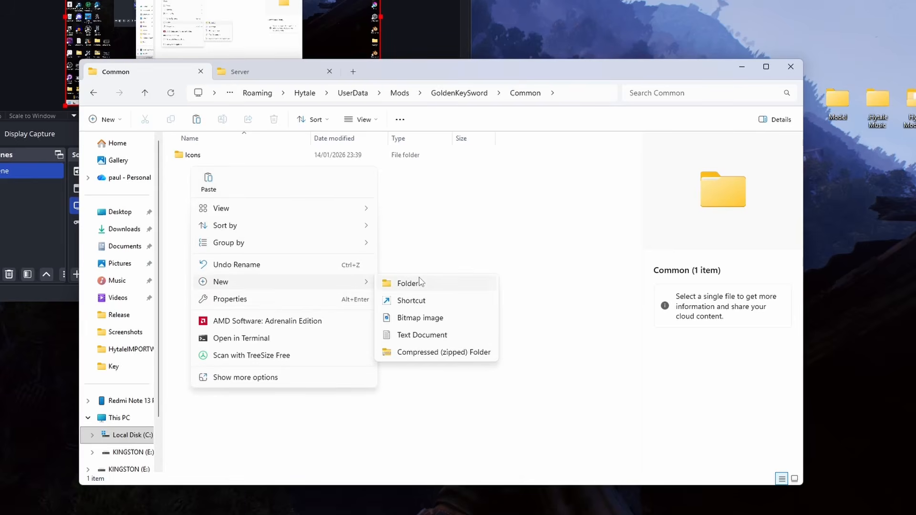
pyautogui.click(420, 281)
pyautogui.write('Items')
pyautogui.press('Return')
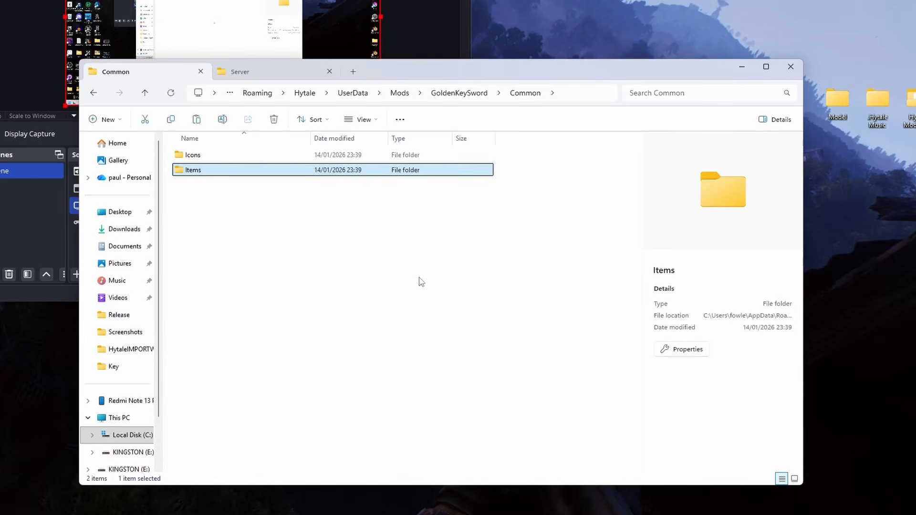
# Create a folder named Weapons inside Common's new Items folder.
pyautogui.doubleClick(201, 171)
pyautogui.rightClick(223, 171)
pyautogui.moveTo(302, 283)
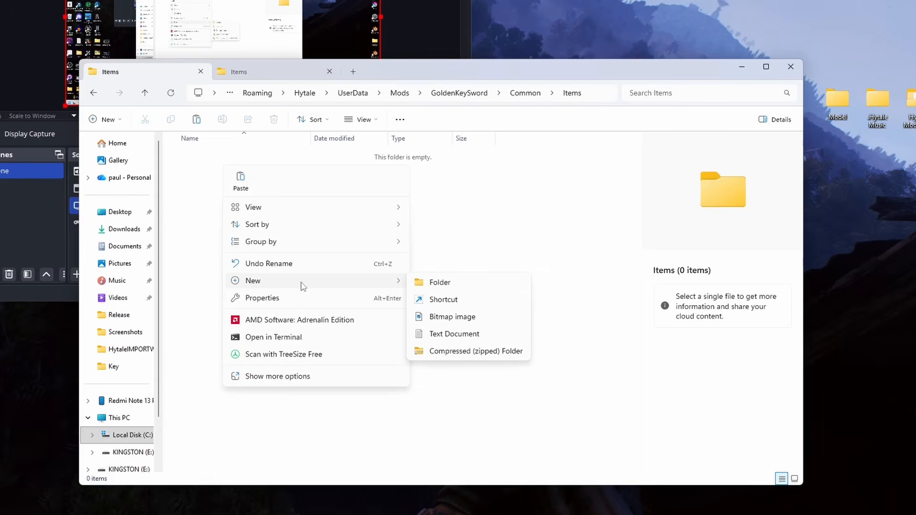
pyautogui.click(448, 287)
pyautogui.write('Wepao')
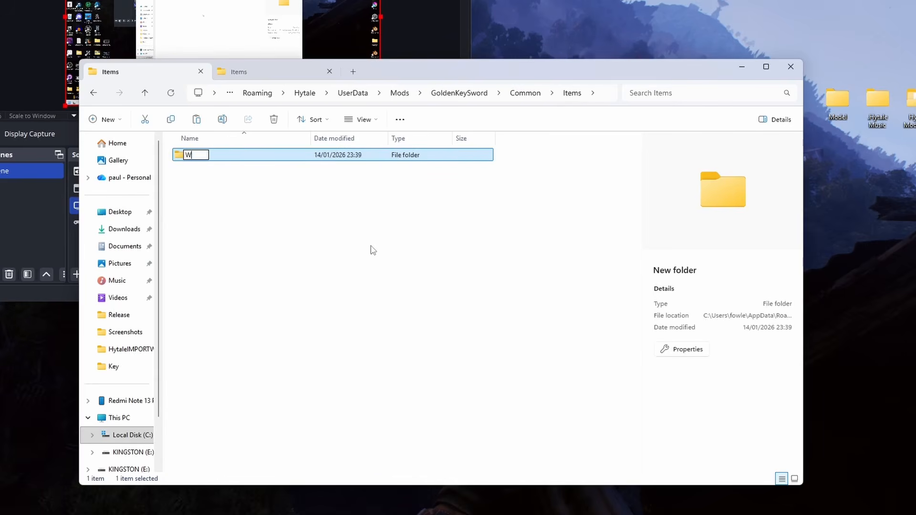
pyautogui.press('BackSpace')
pyautogui.press('BackSpace')
pyautogui.press('BackSpace')
pyautogui.write('apons')
pyautogui.press('Return')
pyautogui.click(371, 250)
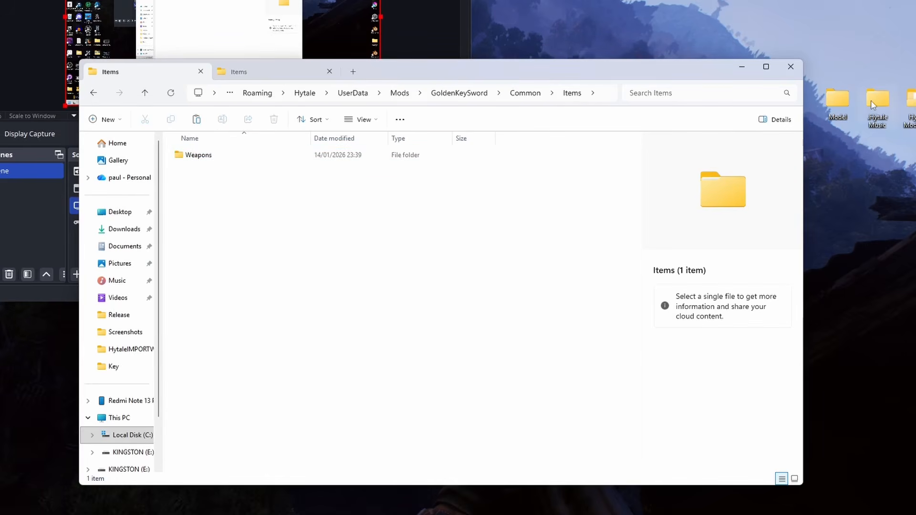
# Move Key_Sword.blockymodel and Key_Sword.png from the desktop's Model/GuideVIdeo/KEy folder into the mod's Common/Items/Weapons folder.
pyautogui.doubleClick(839, 97)
pyautogui.moveTo(561, 81); pyautogui.dragTo(823, 77)
pyautogui.doubleClick(468, 184)
pyautogui.doubleClick(445, 167)
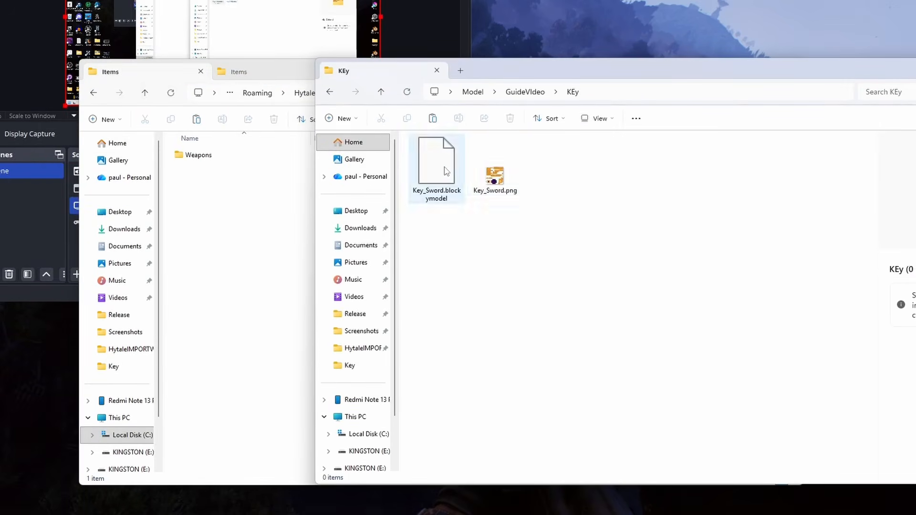
pyautogui.moveTo(526, 77); pyautogui.dragTo(556, 83)
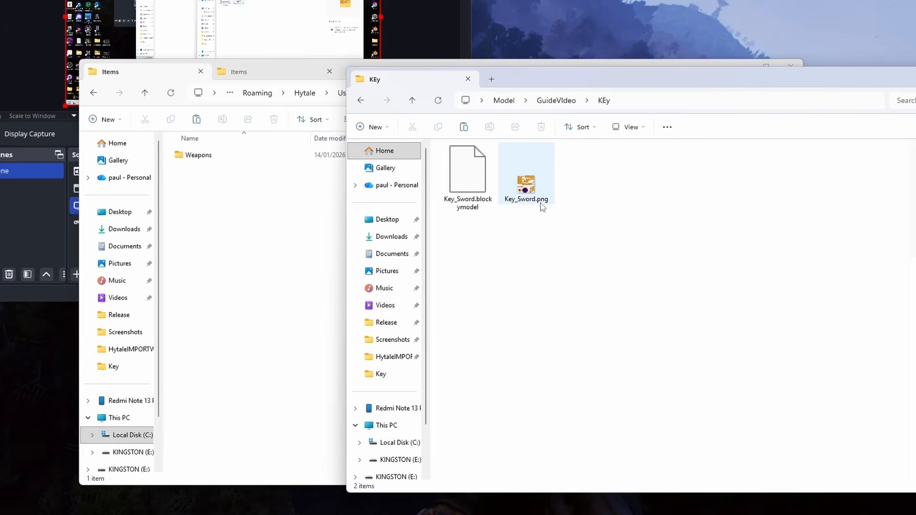
pyautogui.moveTo(555, 189); pyautogui.dragTo(479, 174)
pyautogui.moveTo(479, 173); pyautogui.dragTo(212, 156)
pyautogui.doubleClick(231, 157)
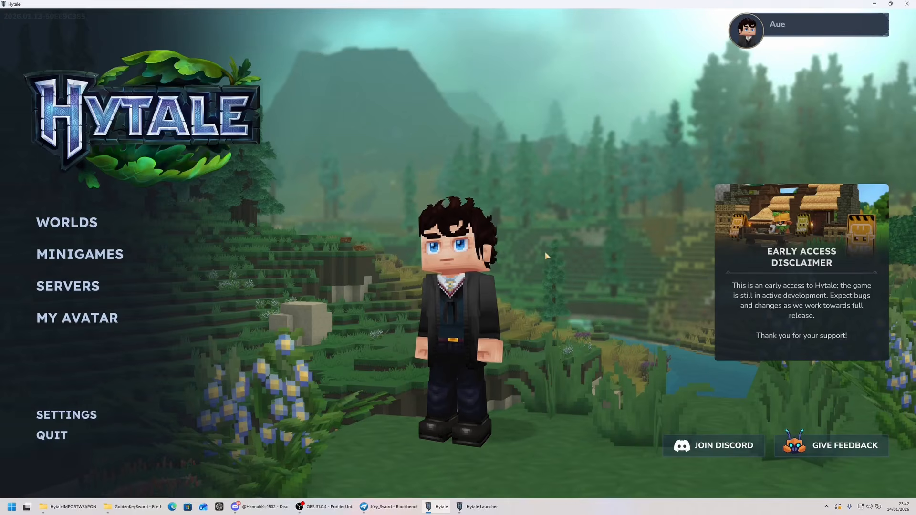
# In Hytale, set up a new Creative world with the GoldenKey mod enabled, apply the settings and load the world.
pyautogui.click(67, 222)
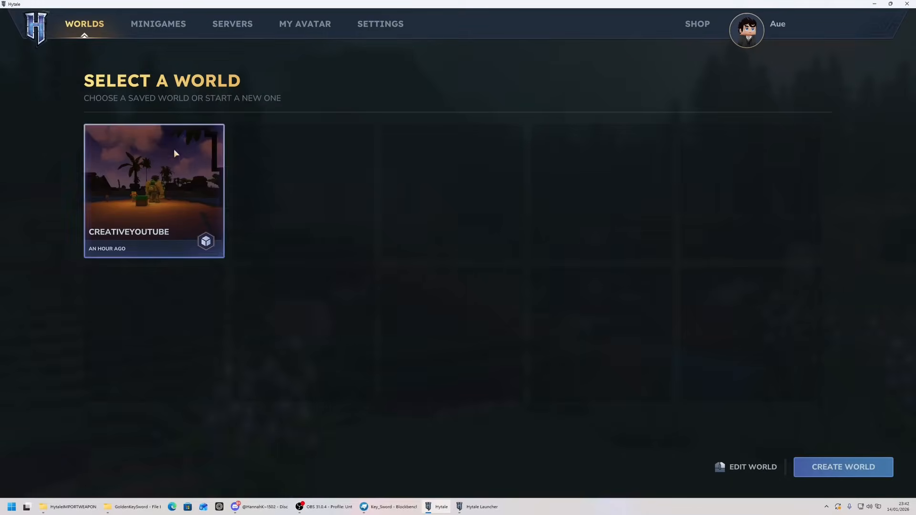
pyautogui.click(843, 466)
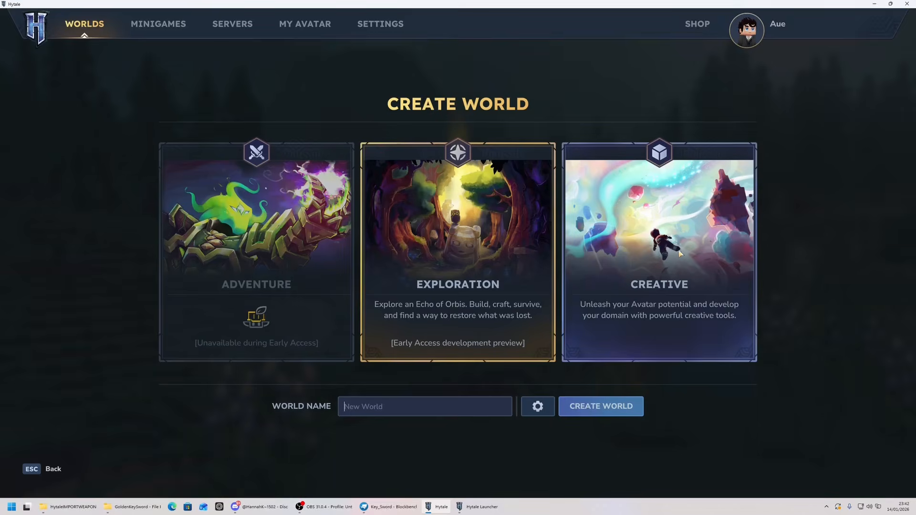
pyautogui.click(538, 406)
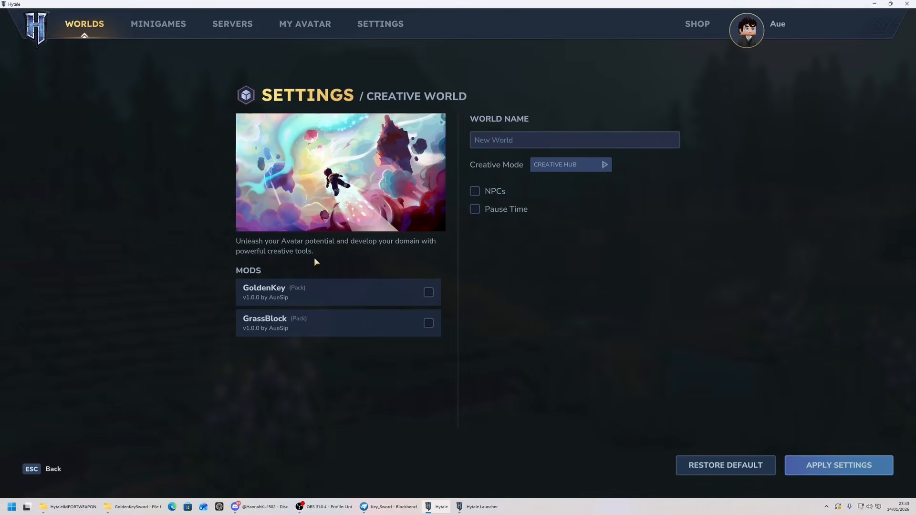
pyautogui.click(429, 293)
pyautogui.click(852, 466)
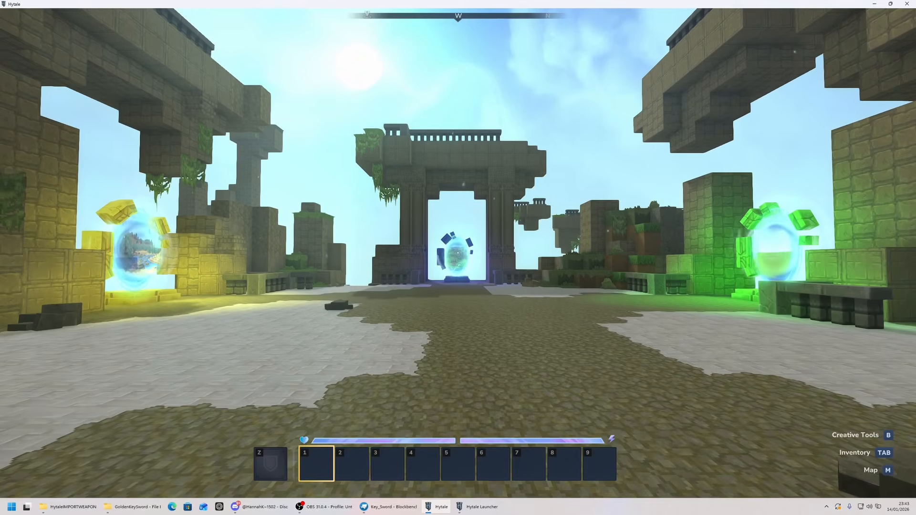
# Grant yourself operator rights in the new world with the chat command /op self.
pyautogui.write('t')
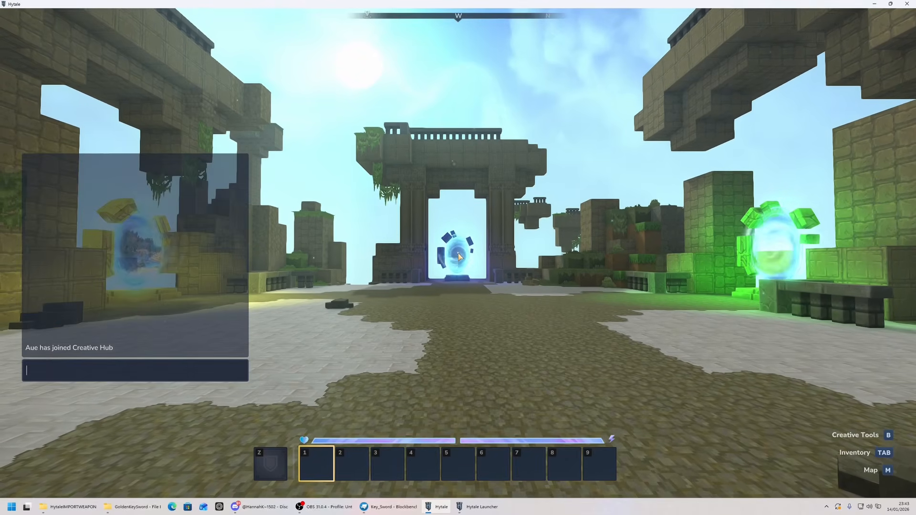
pyautogui.write('/op self')
pyautogui.press('Return')
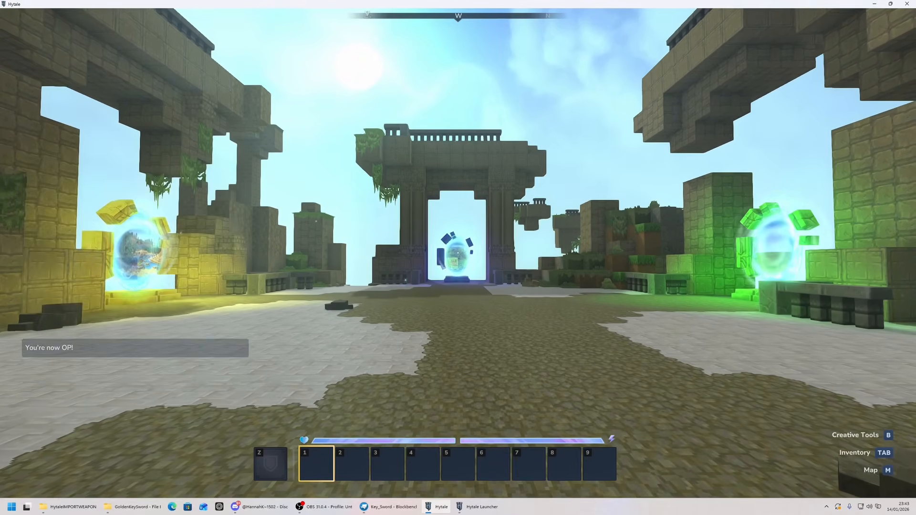
# Walk straight ahead through the Creative Hub and enter the blue portal beneath the central stone arch.
pyautogui.press('w')
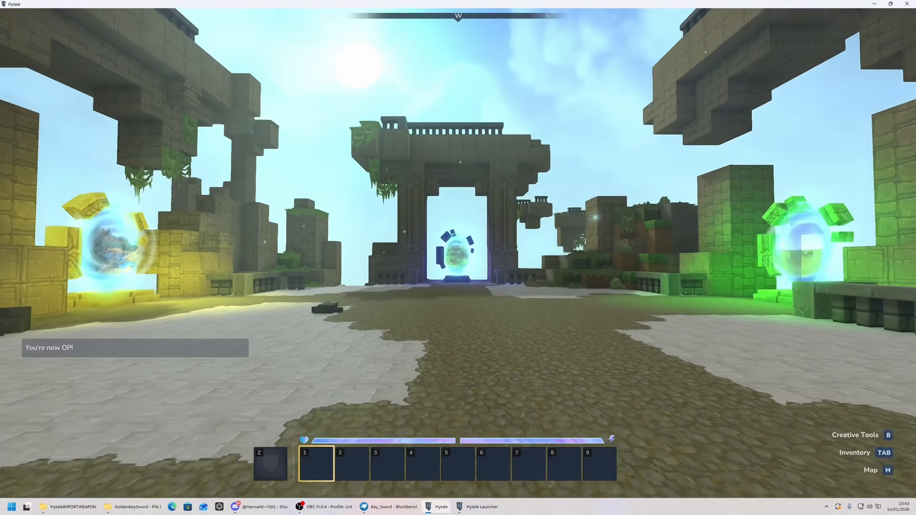
pyautogui.press('w')
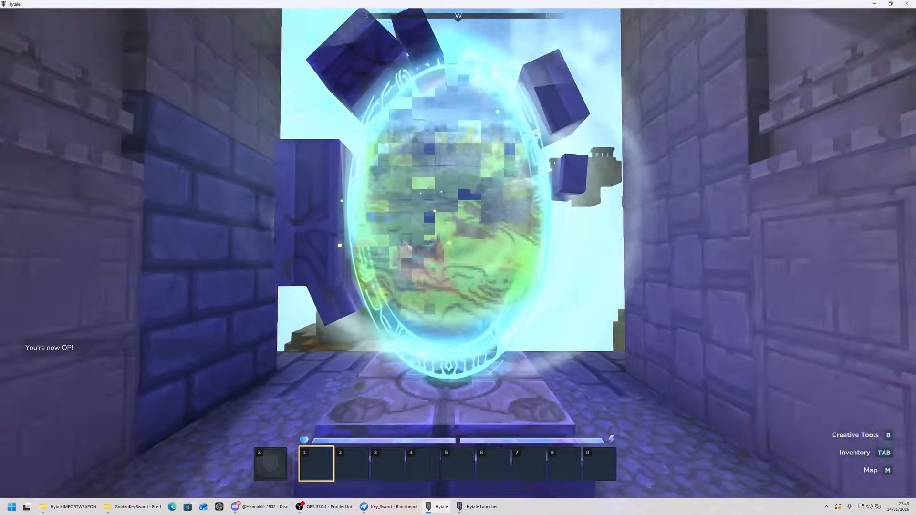
pyautogui.press('w')
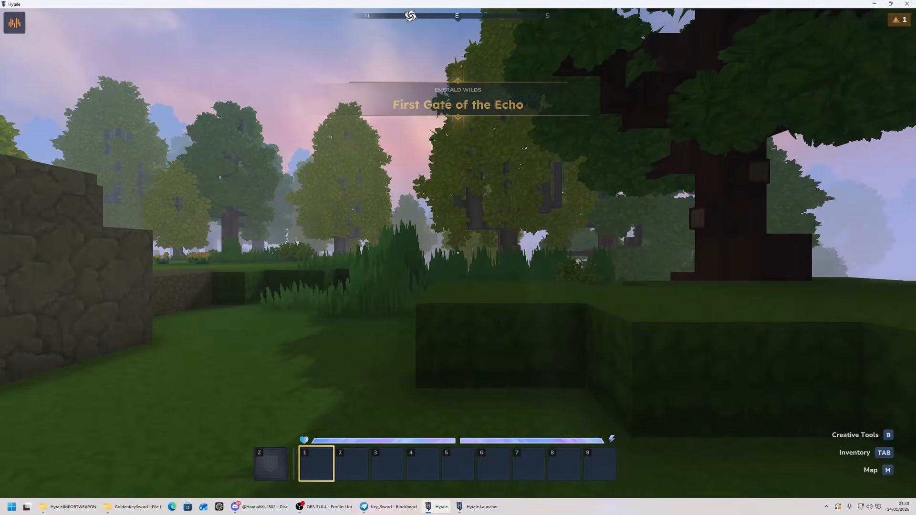
# Open the Asset Editor from the Creative Tools.
pyautogui.press('Tab')
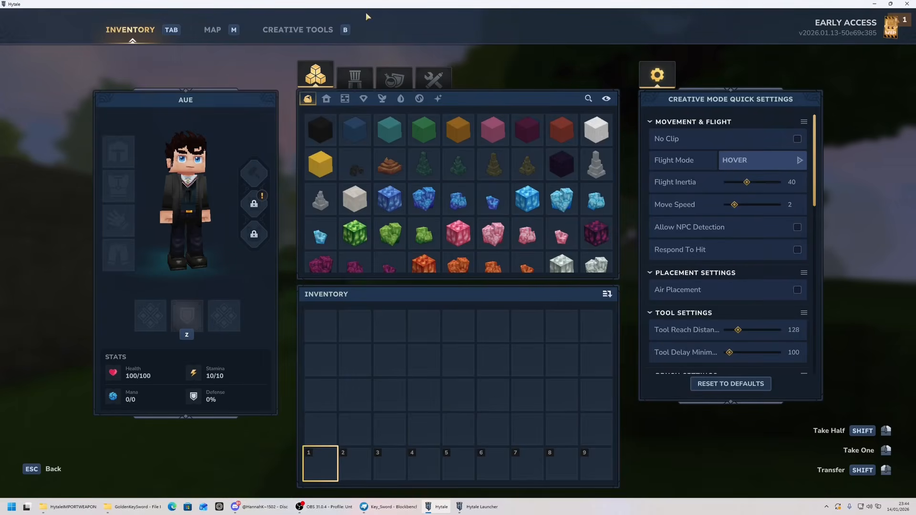
pyautogui.click(297, 30)
pyautogui.moveTo(151, 48)
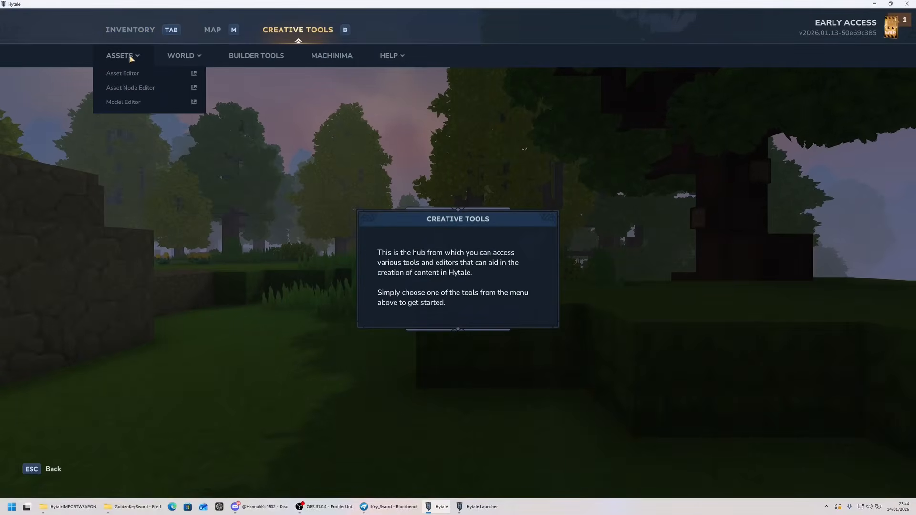
pyautogui.click(194, 73)
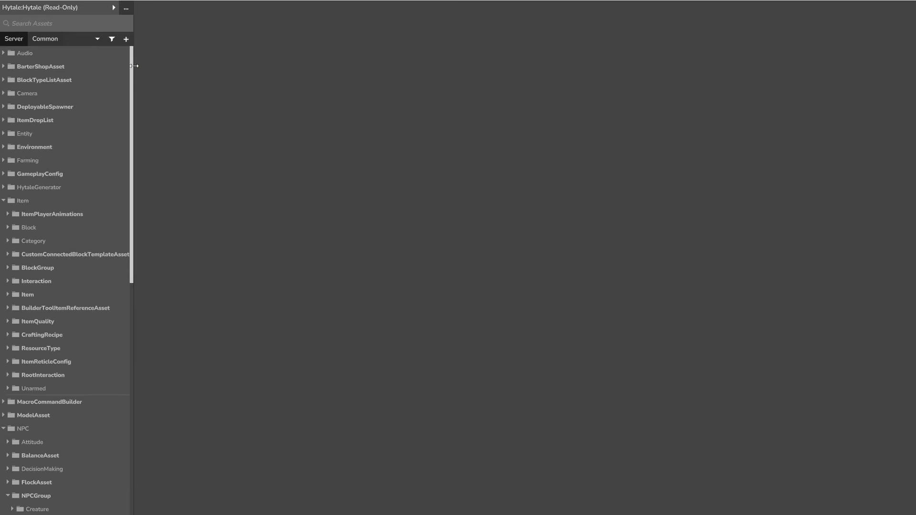
# Examine the folder trees of the read-only Hytale pack's Server and Common assets.
pyautogui.moveTo(133, 68); pyautogui.dragTo(133, 58)
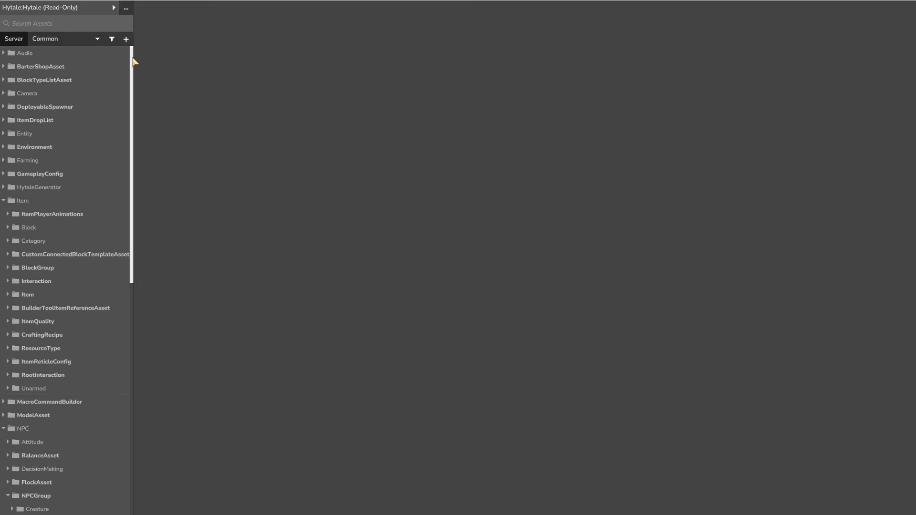
pyautogui.click(4, 202)
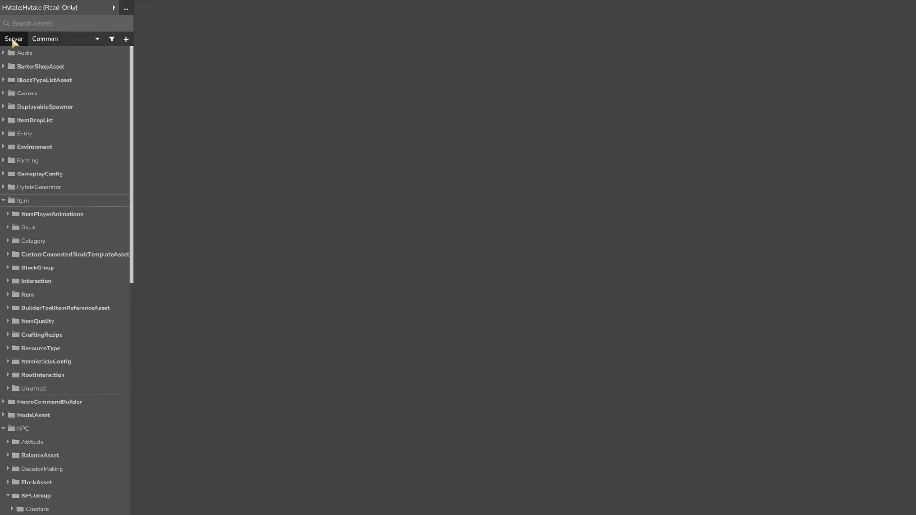
pyautogui.scroll(-4, 45, 78)
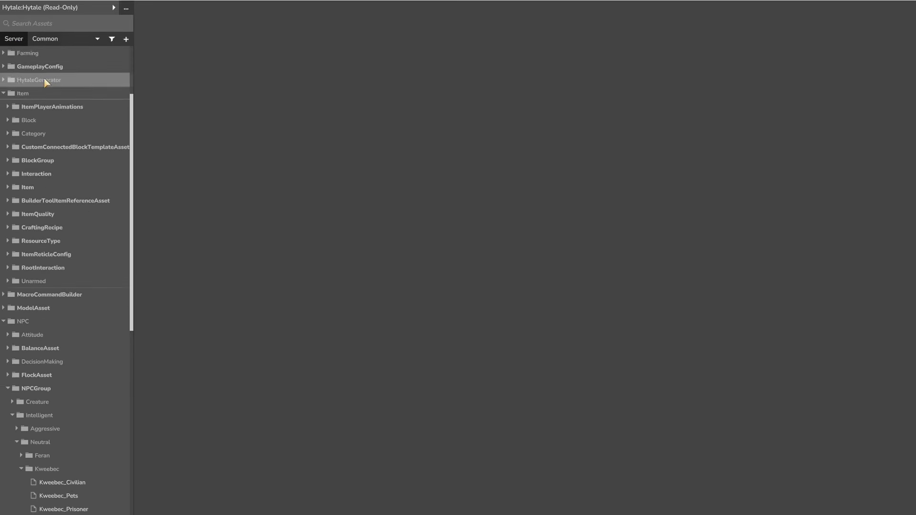
pyautogui.scroll(-9, 44, 80)
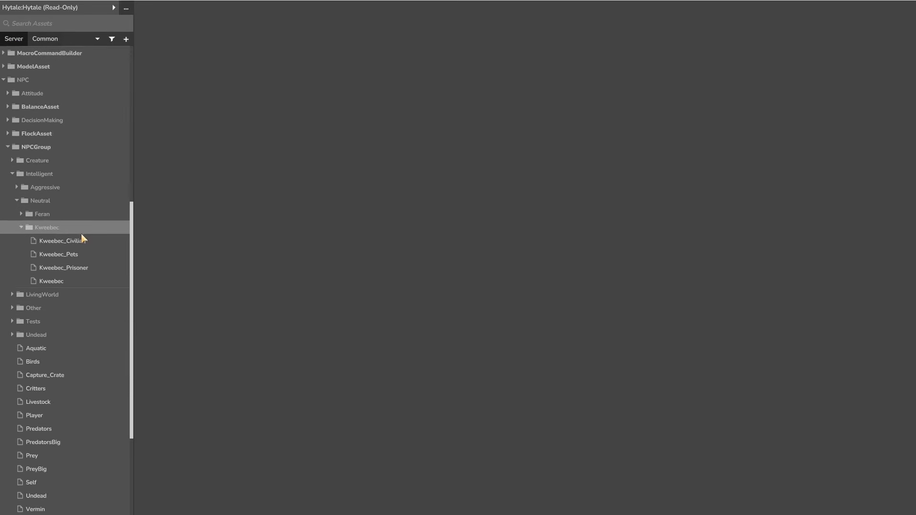
pyautogui.scroll(-4, 67, 285)
pyautogui.scroll(3, 57, 209)
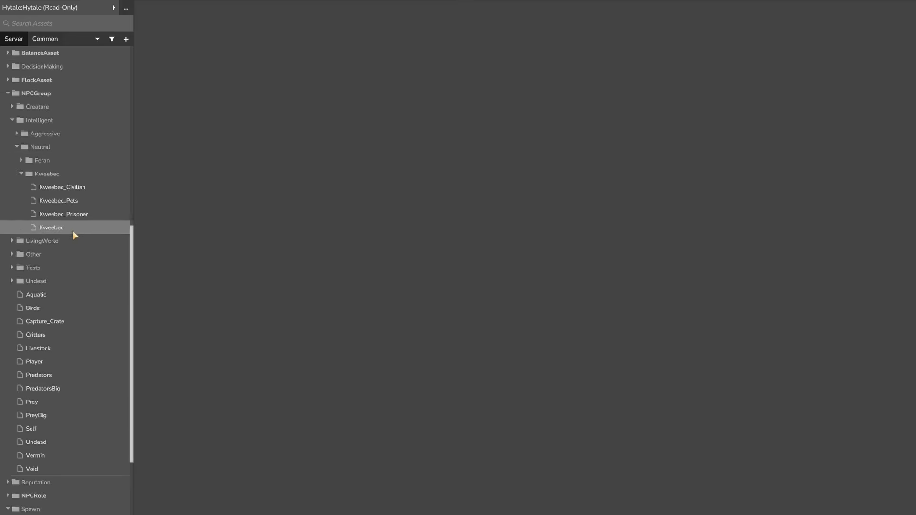
pyautogui.scroll(3, 73, 232)
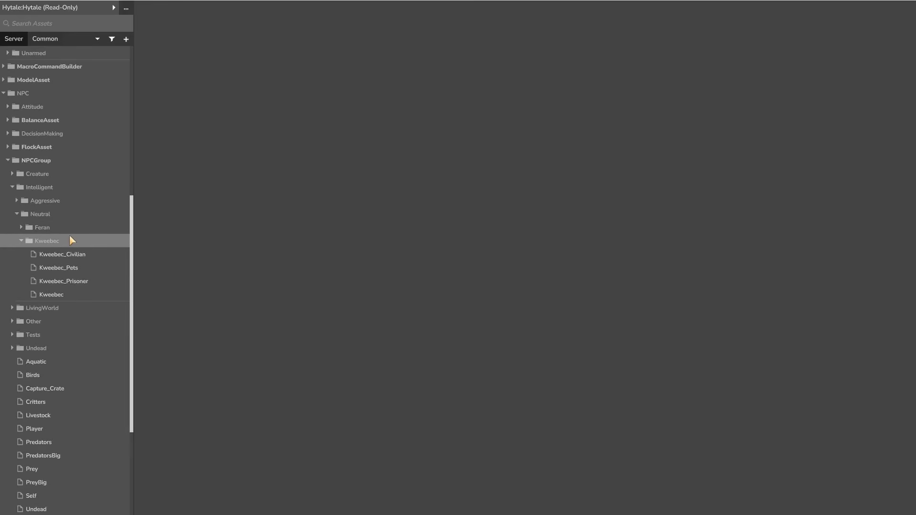
pyautogui.click(46, 41)
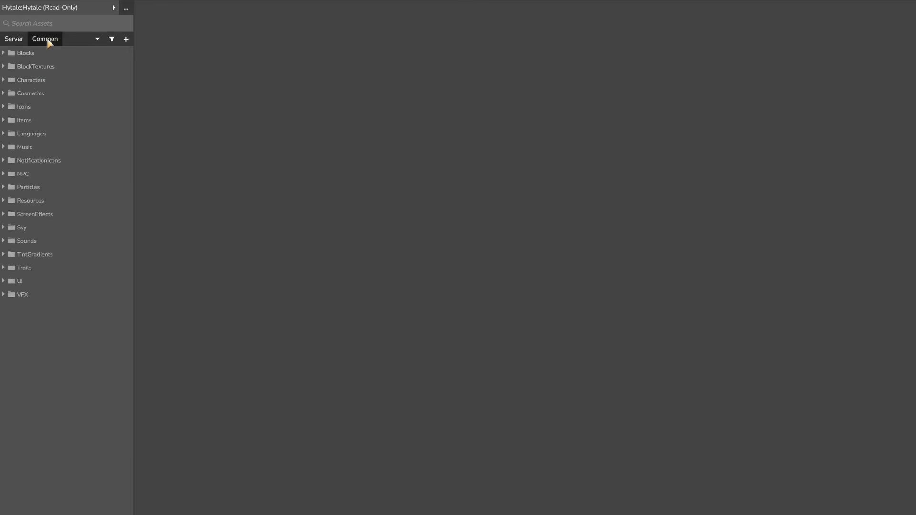
pyautogui.click(4, 54)
pyautogui.click(7, 54)
pyautogui.click(12, 39)
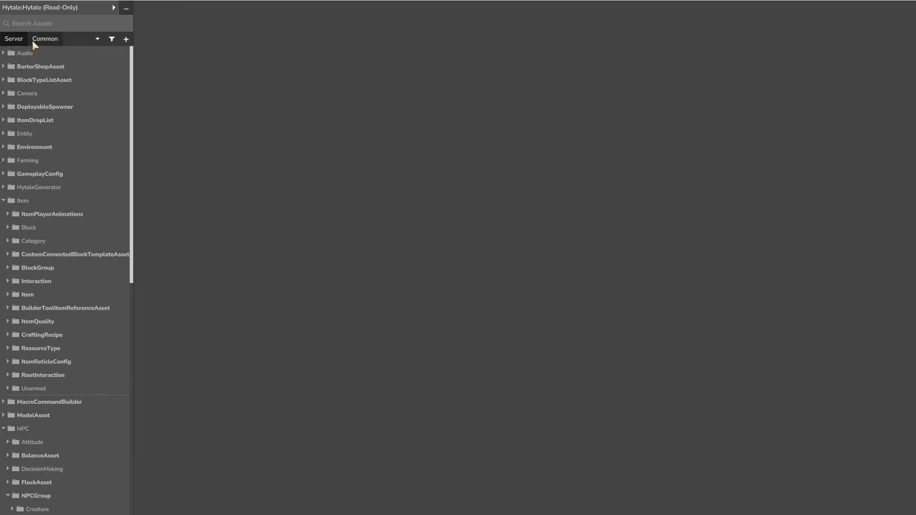
# Search the Hytale pack's Server assets for Template_, look through the weapon and NPC templates, and clear the search.
pyautogui.click(51, 24)
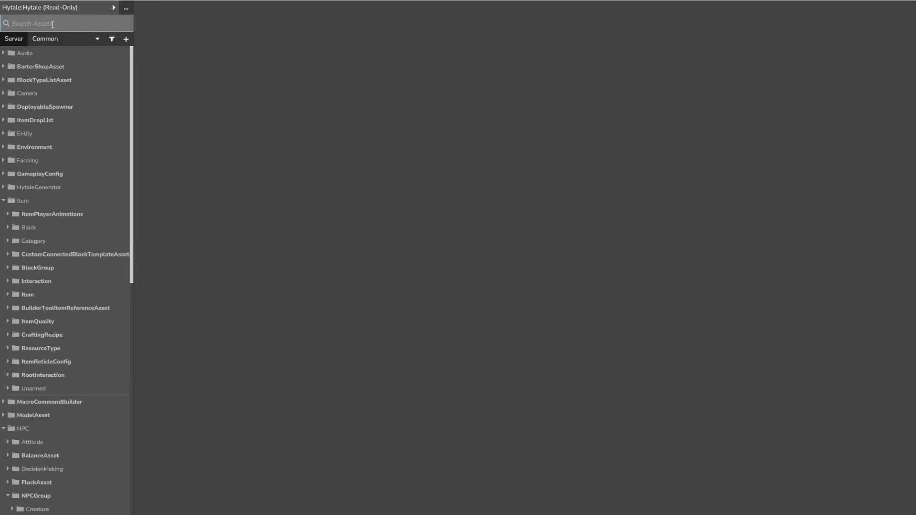
pyautogui.write('Templa')
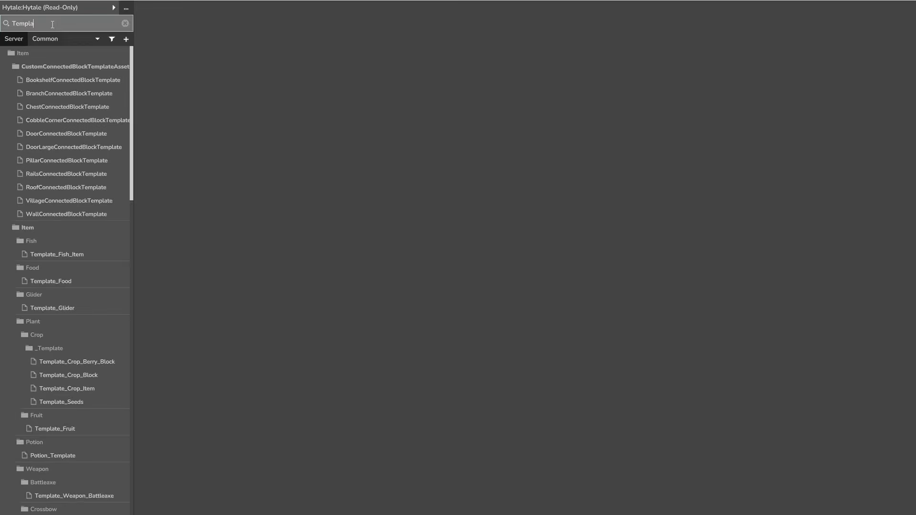
pyautogui.write('te_')
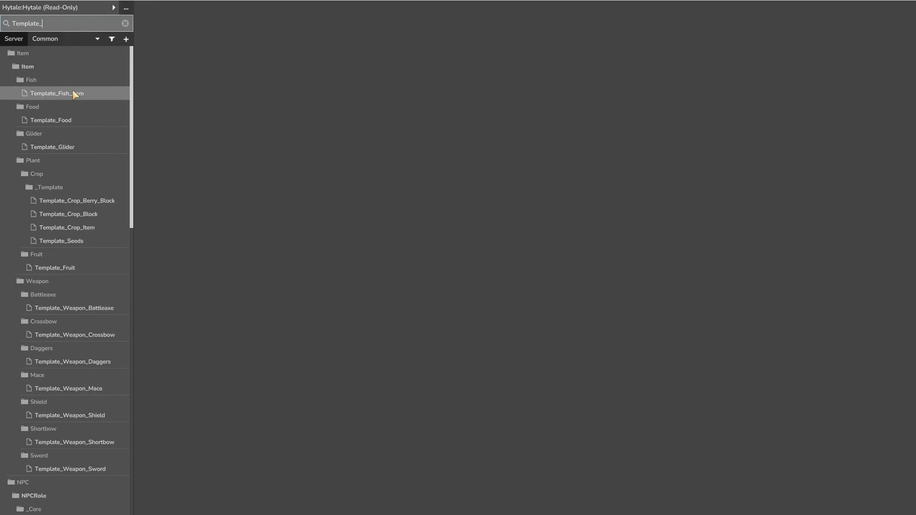
pyautogui.scroll(-10, 75, 96)
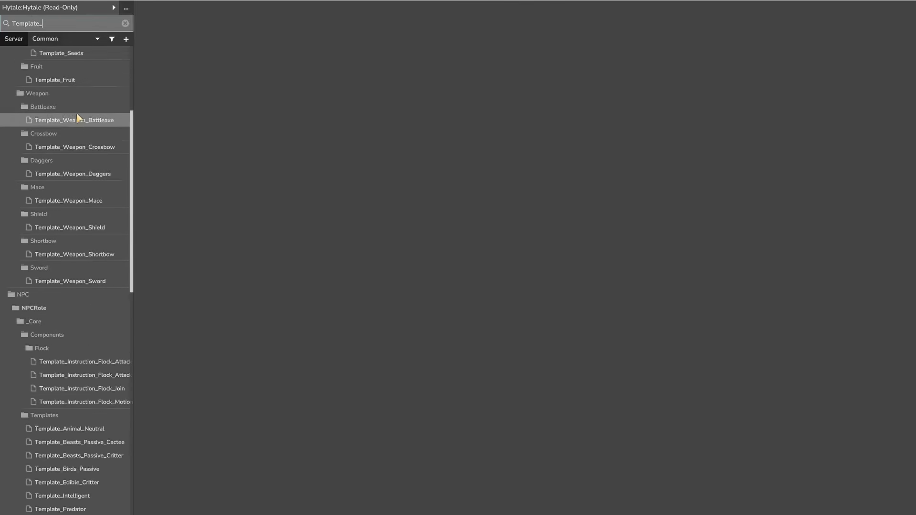
pyautogui.scroll(-9, 79, 123)
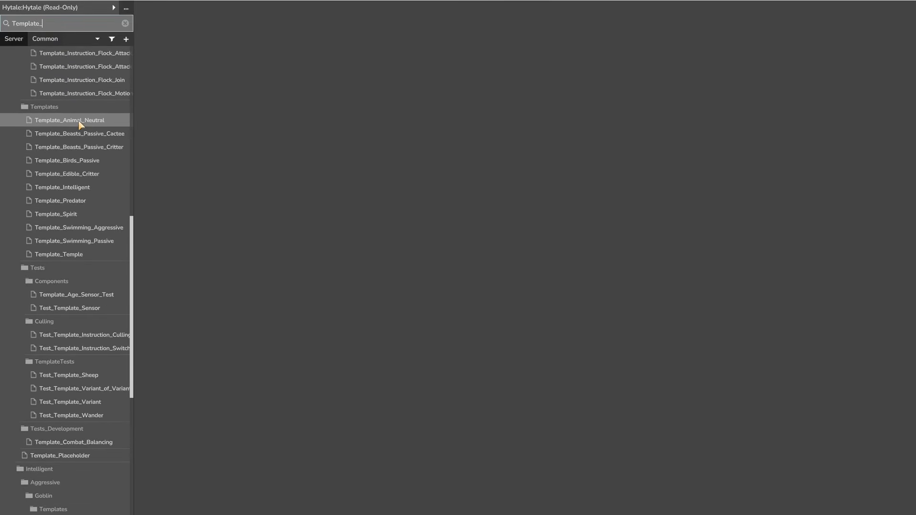
pyautogui.scroll(12, 79, 125)
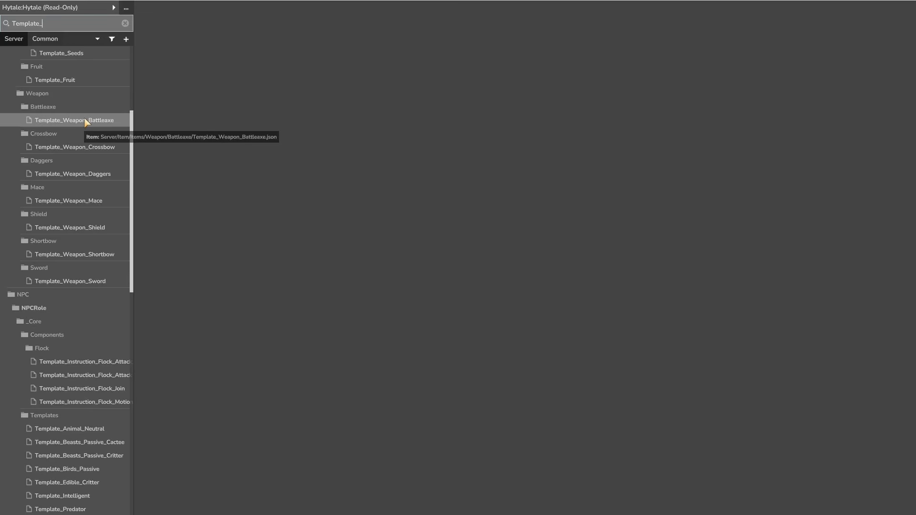
pyautogui.click(125, 23)
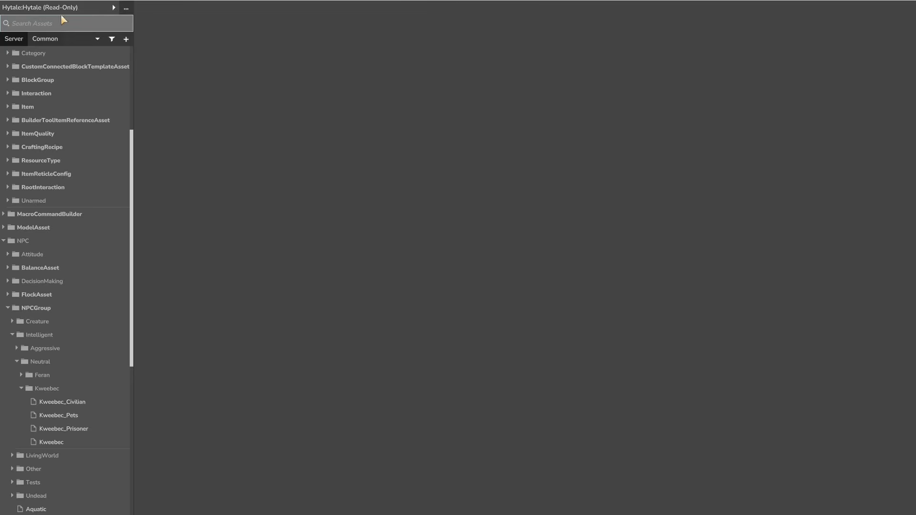
# Switch the asset pack to WorkingOnItStudios:GoldenKey and expand Item > Item > Weapons to reveal the Key_Sword folder.
pyautogui.click(112, 8)
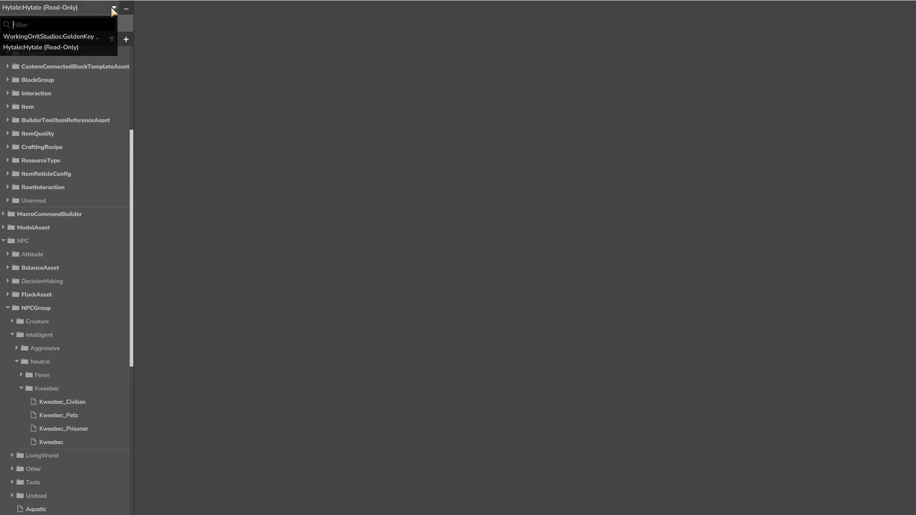
pyautogui.click(98, 37)
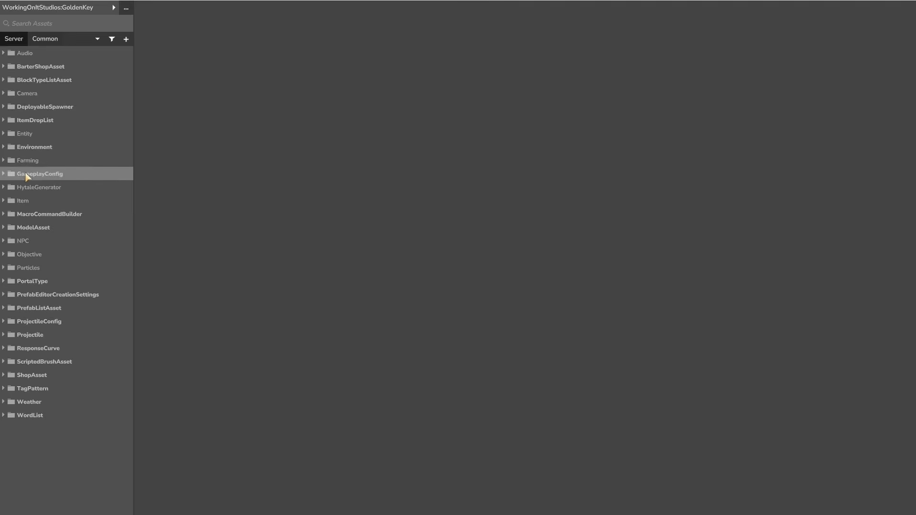
pyautogui.click(3, 201)
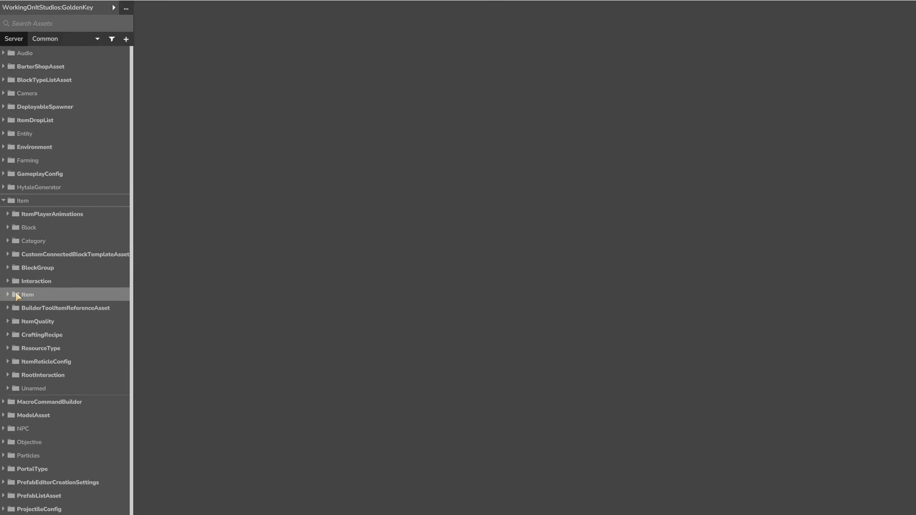
pyautogui.click(11, 294)
pyautogui.click(13, 308)
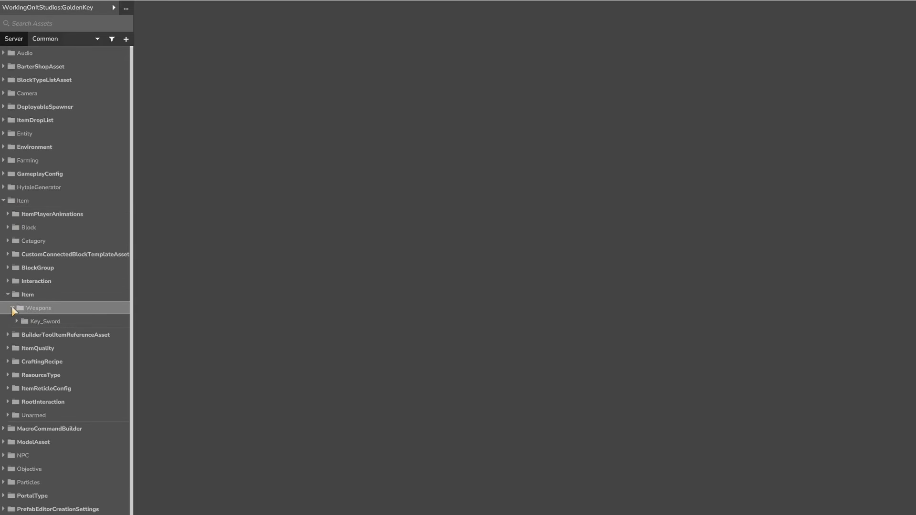
# Start a new item asset named Key_Sword in the Weapons/Key_Sword folder, with Hytale:Hytale as the pack to copy an asset from.
pyautogui.rightClick(44, 322)
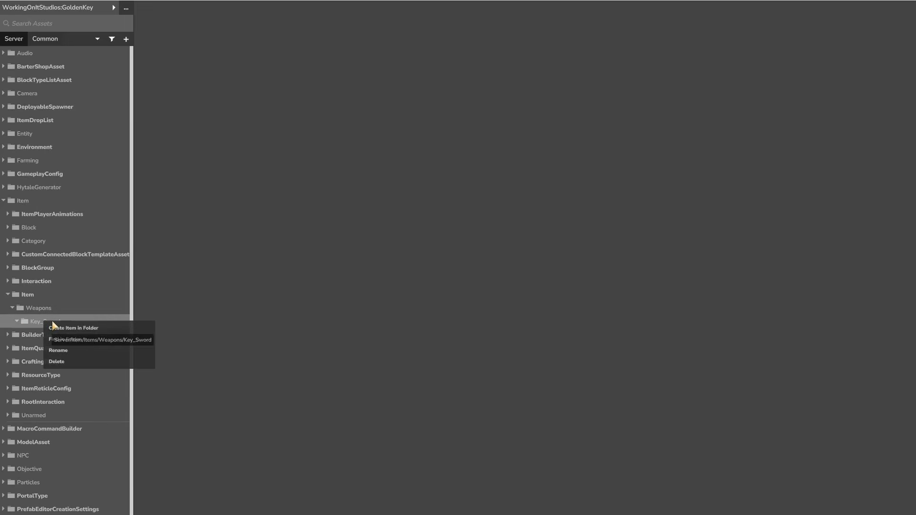
pyautogui.click(97, 328)
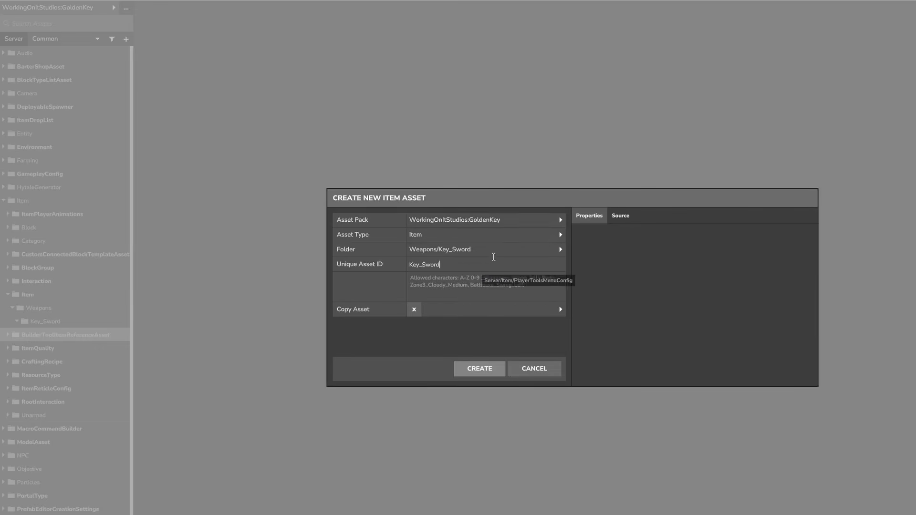
pyautogui.click(534, 311)
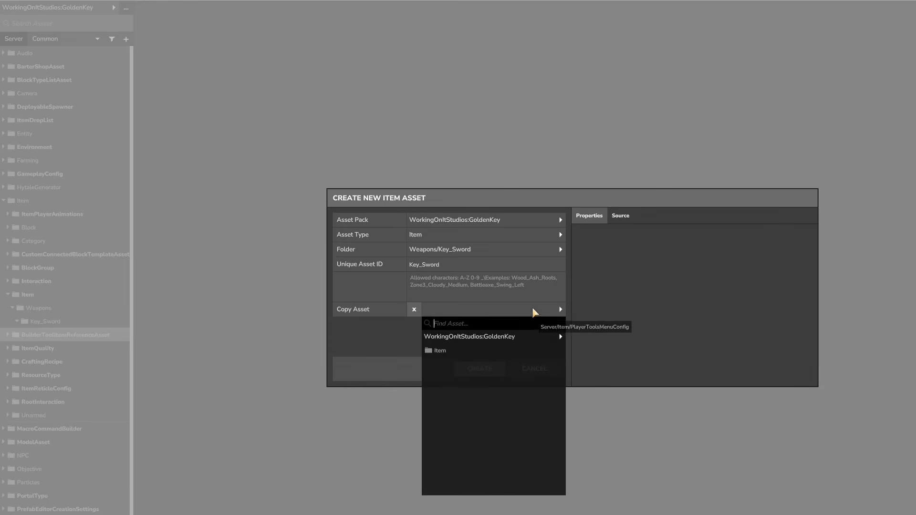
pyautogui.click(542, 337)
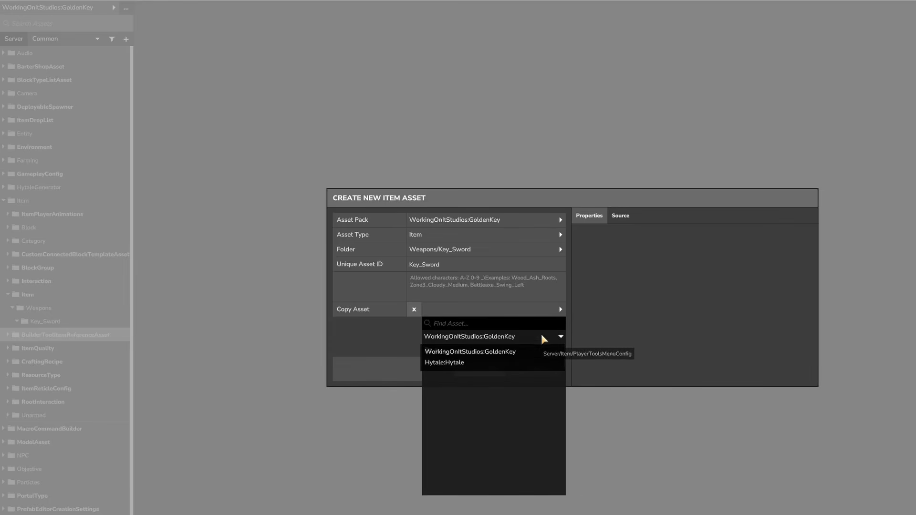
pyautogui.click(451, 363)
# Choose Weapon_Sword_Iron from Item > Weapon > Sword as the asset to copy and create the new item.
pyautogui.scroll(-5, 446, 356)
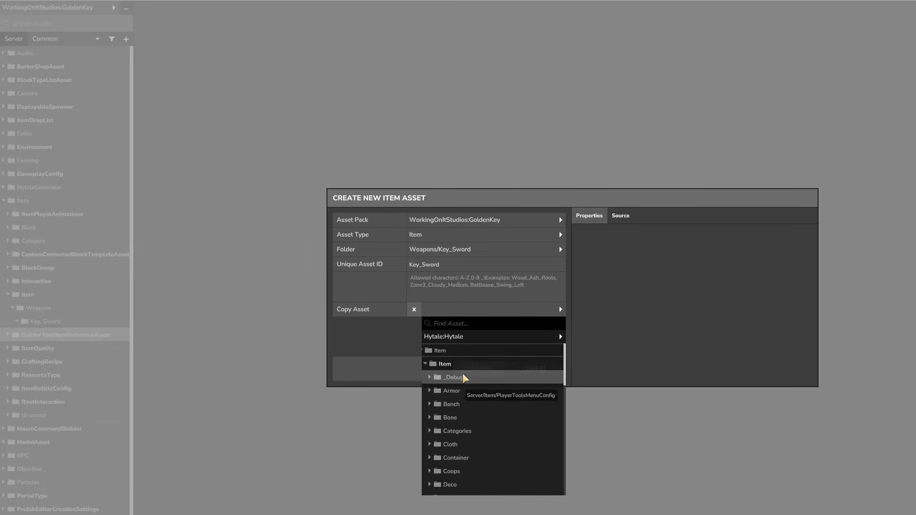
pyautogui.scroll(-12, 457, 366)
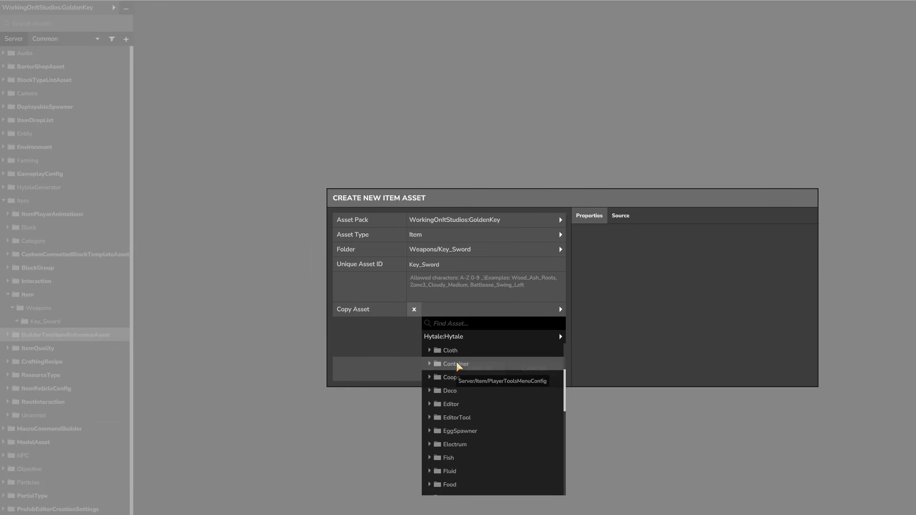
pyautogui.scroll(-12, 457, 366)
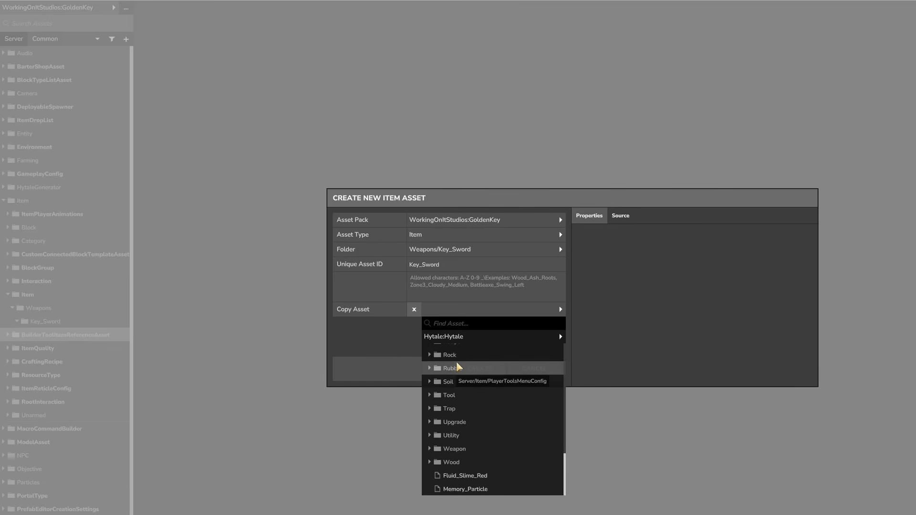
pyautogui.click(432, 449)
pyautogui.scroll(-9, 468, 424)
pyautogui.scroll(-5, 483, 382)
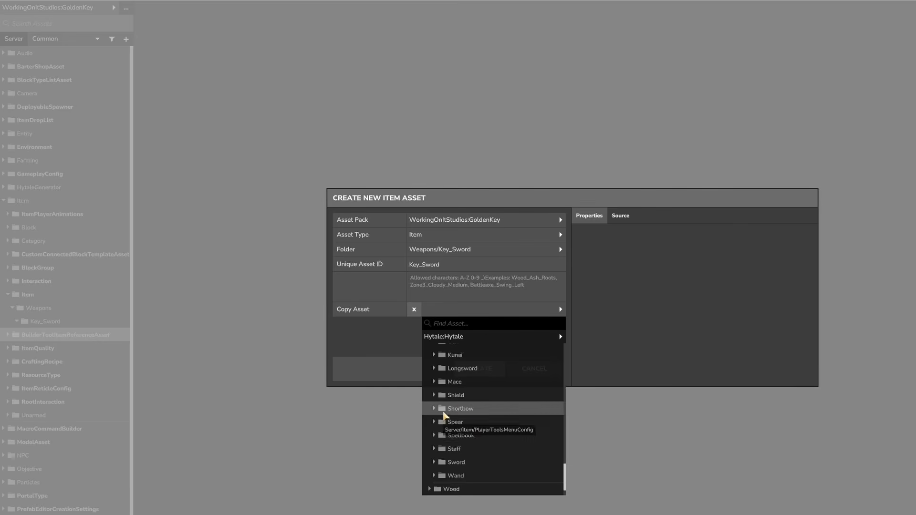
pyautogui.click(434, 463)
pyautogui.scroll(-3, 507, 419)
pyautogui.scroll(-5, 517, 377)
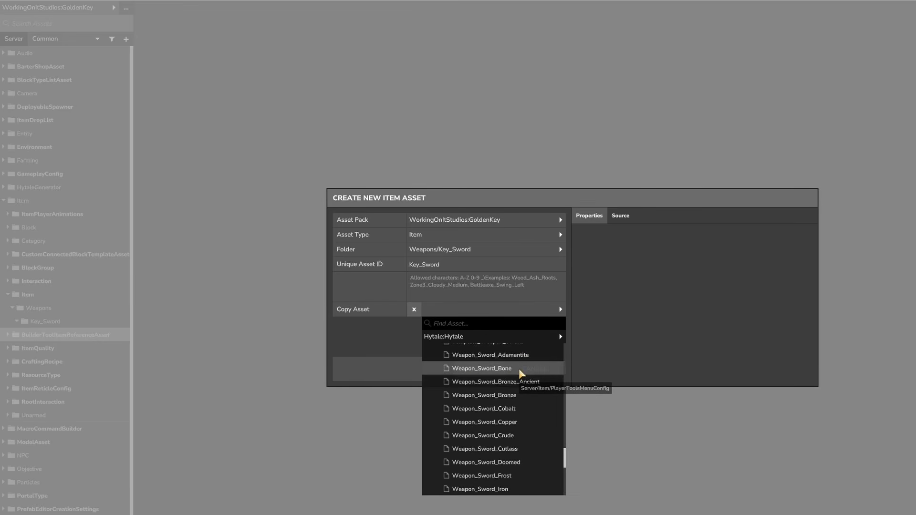
pyautogui.scroll(-3, 510, 389)
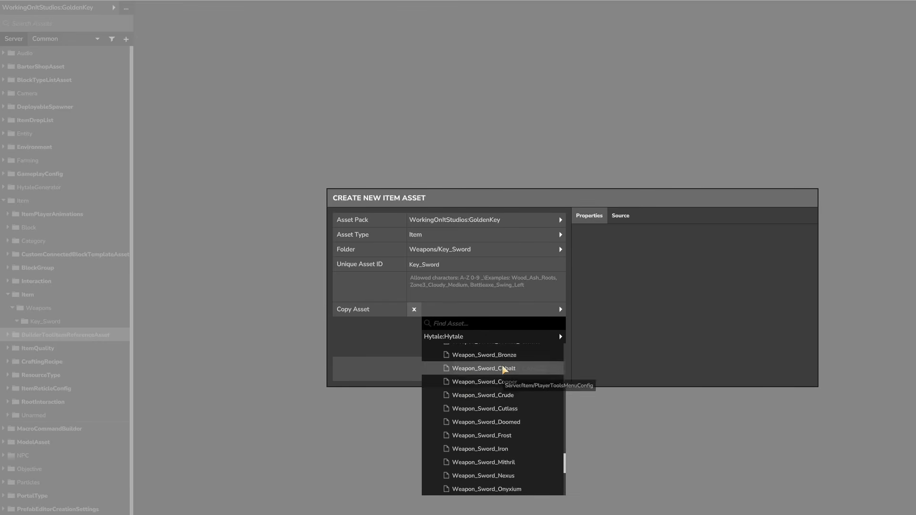
pyautogui.click(496, 450)
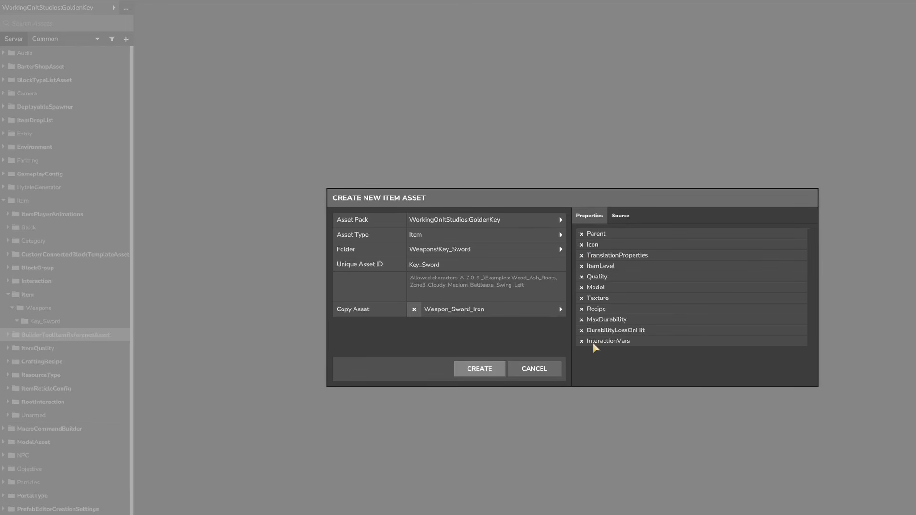
pyautogui.click(480, 370)
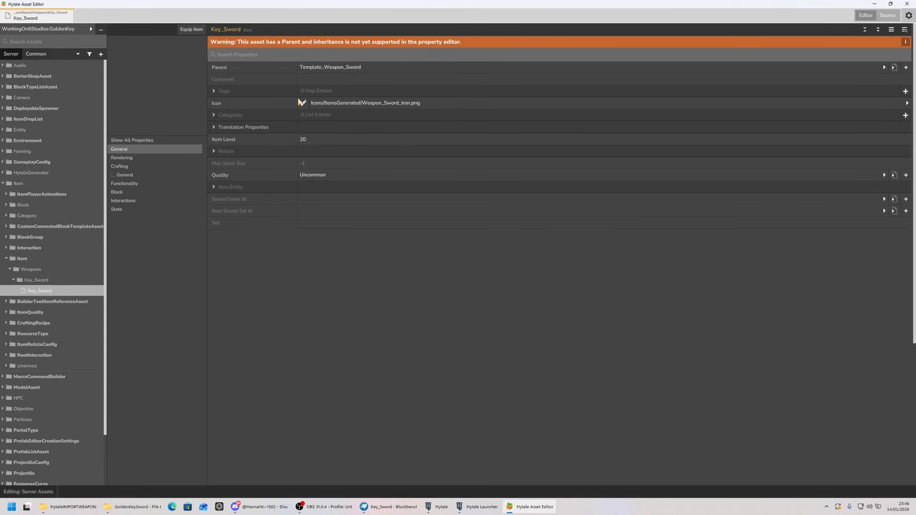
# Set the item's rendering model to Items/Weapons/Key_Sword.blockymodel from the WorkingOnItStudios pack.
pyautogui.click(138, 158)
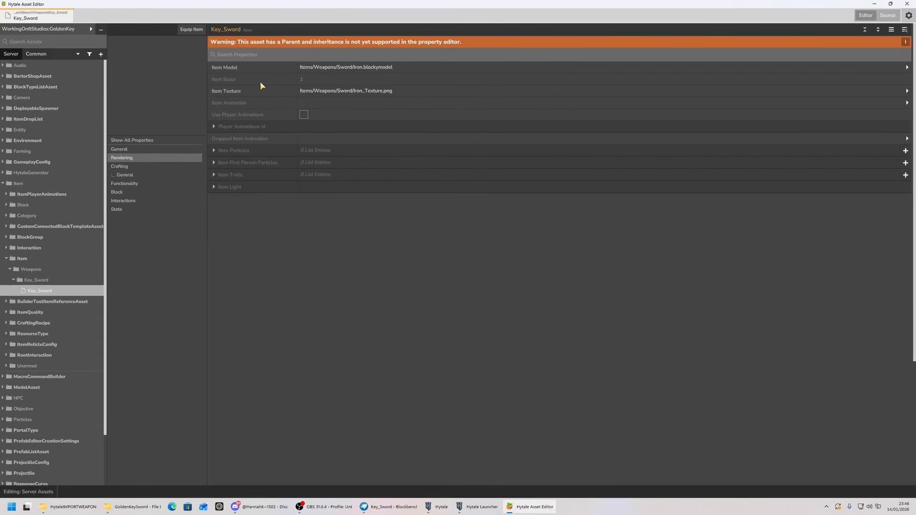
pyautogui.click(908, 67)
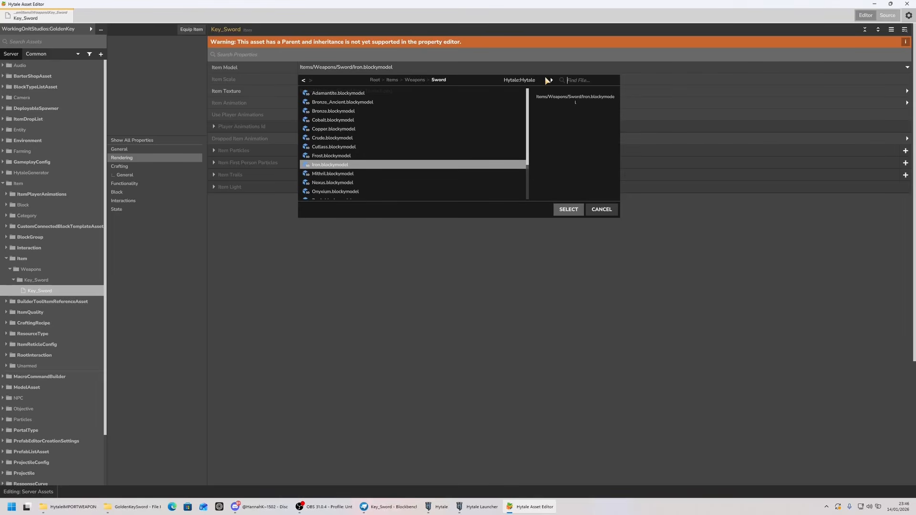
pyautogui.click(535, 81)
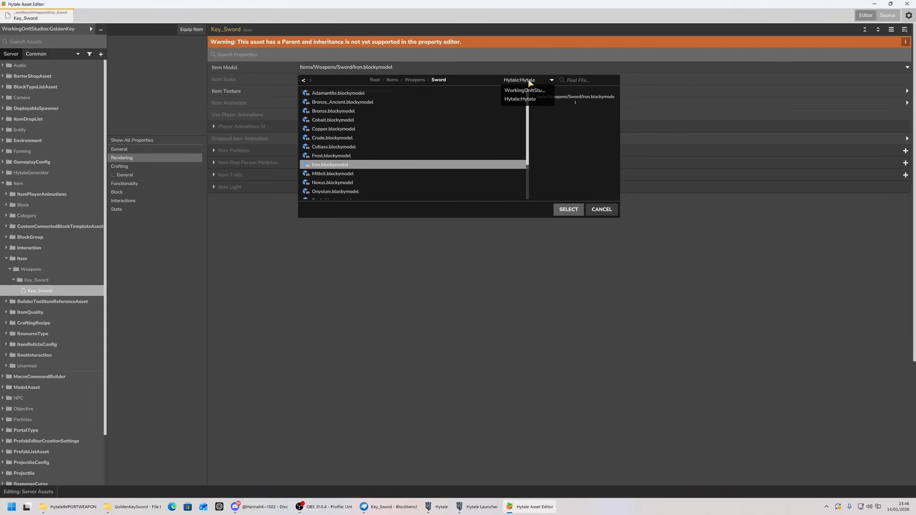
pyautogui.click(524, 90)
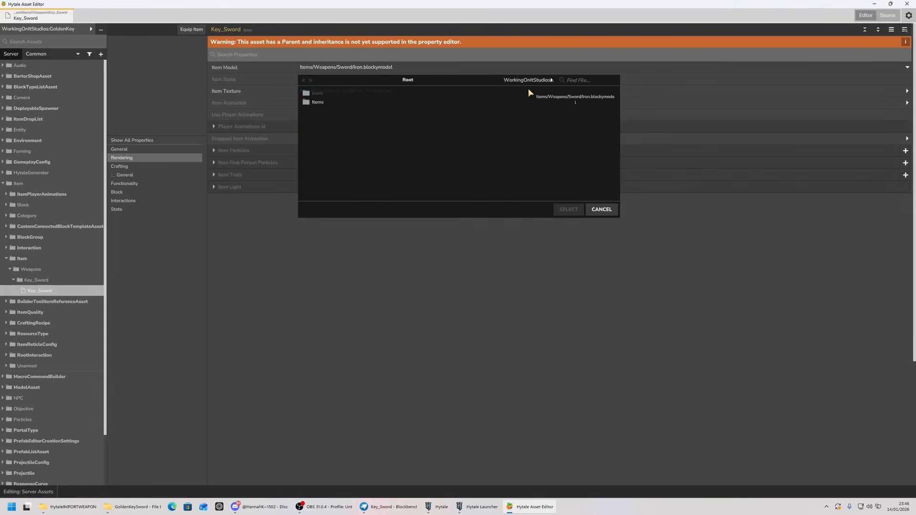
pyautogui.doubleClick(334, 93)
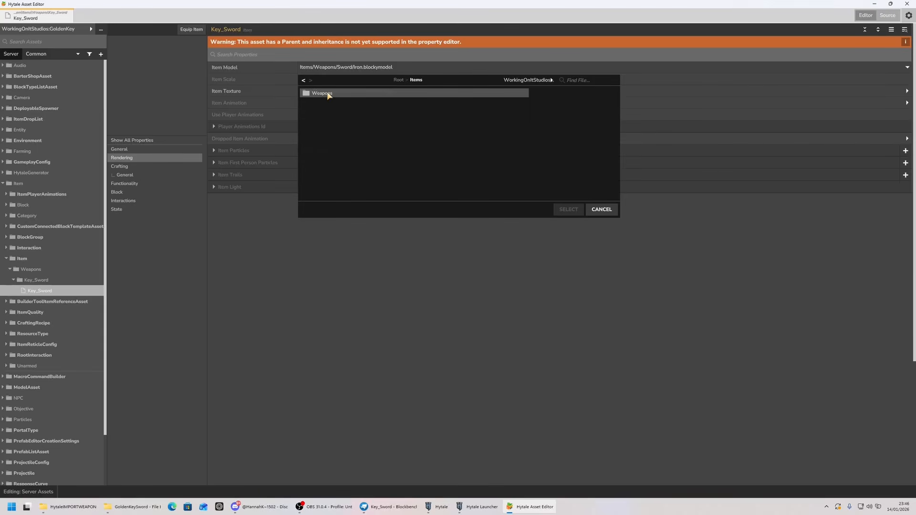
pyautogui.doubleClick(328, 94)
pyautogui.doubleClick(347, 94)
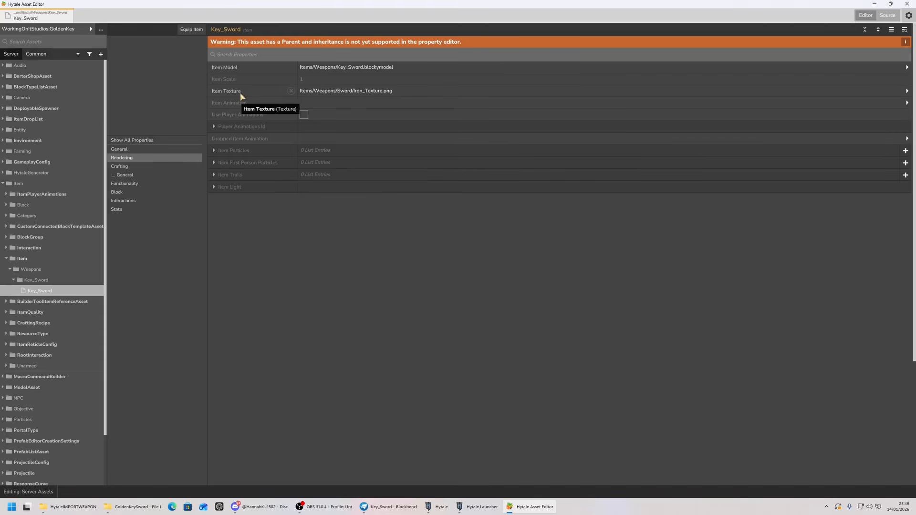
# Set the item texture to Items/Weapons/Key_Sword.png from the WorkingOnItStudios pack.
pyautogui.click(907, 91)
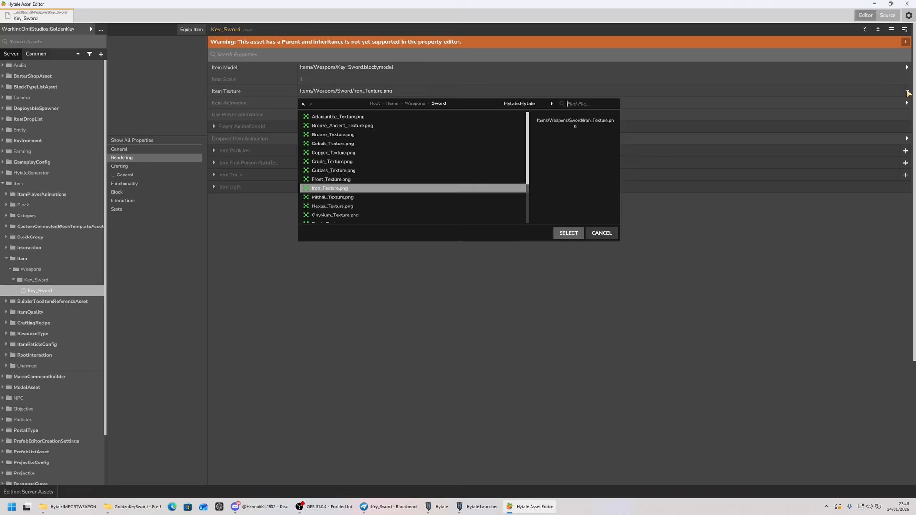
pyautogui.click(525, 103)
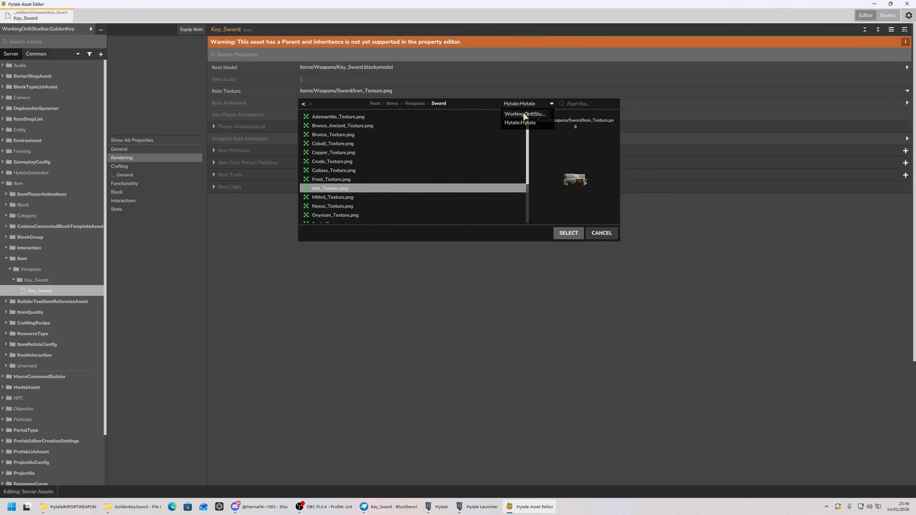
pyautogui.click(525, 114)
pyautogui.doubleClick(350, 125)
pyautogui.doubleClick(351, 122)
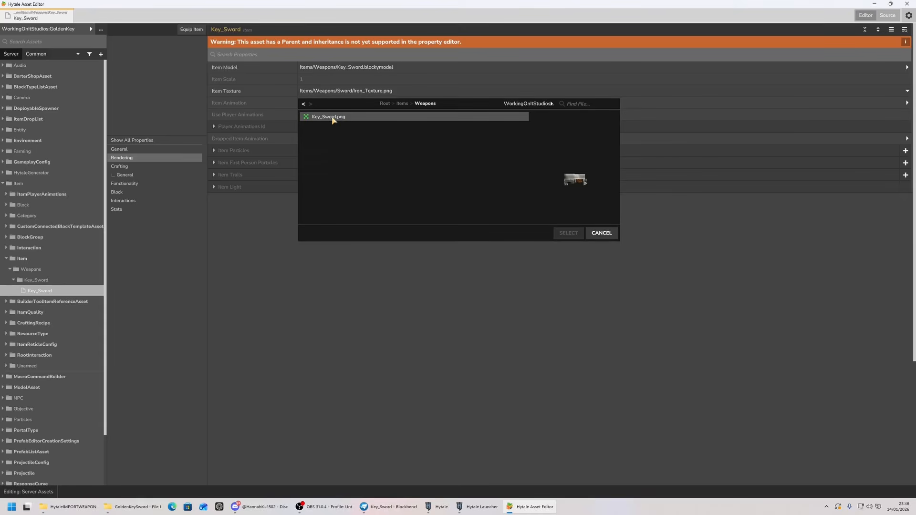
pyautogui.click(339, 117)
pyautogui.doubleClick(339, 117)
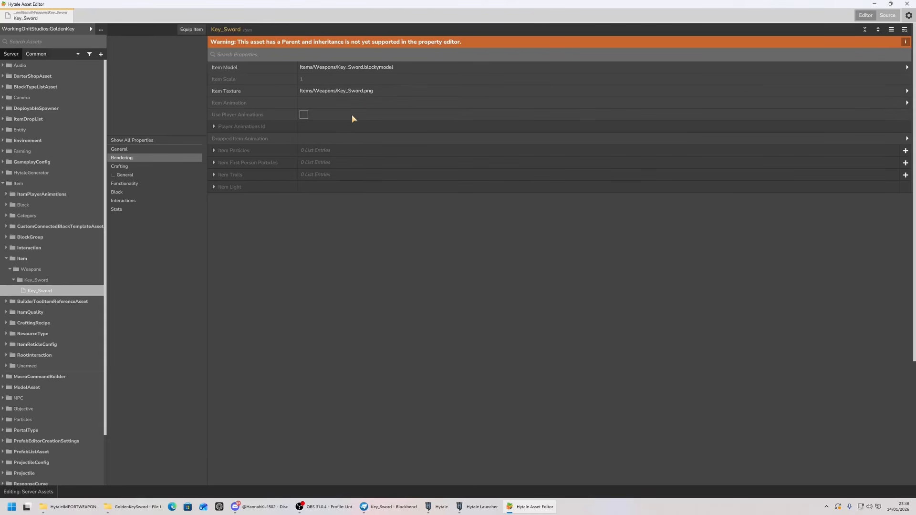
# Show all properties, save a generated icon as Icons/ItemsGenerated/Key_Sword.png, and close the icon editor.
pyautogui.click(152, 143)
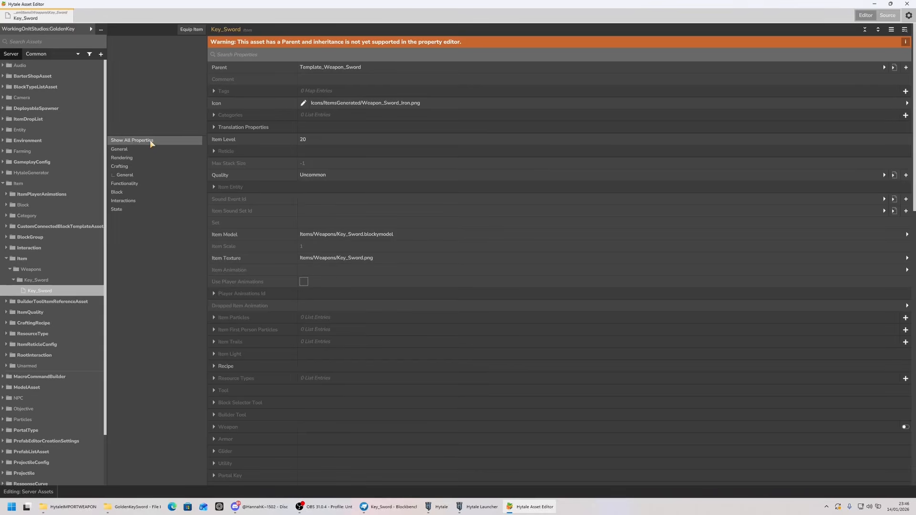
pyautogui.click(304, 103)
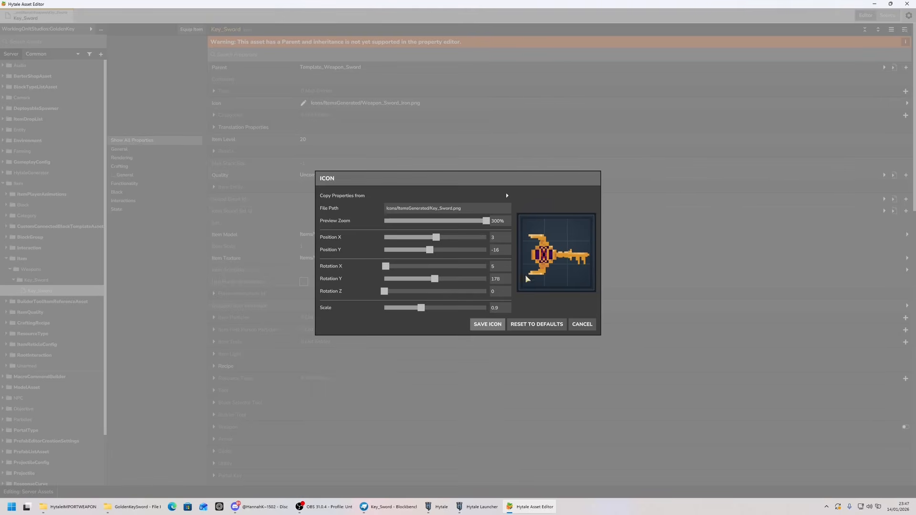
pyautogui.click(484, 326)
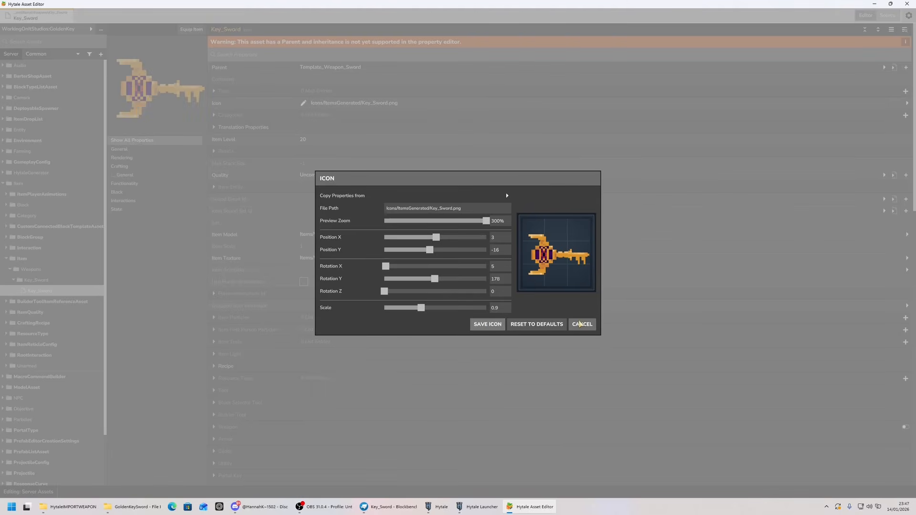
pyautogui.click(583, 325)
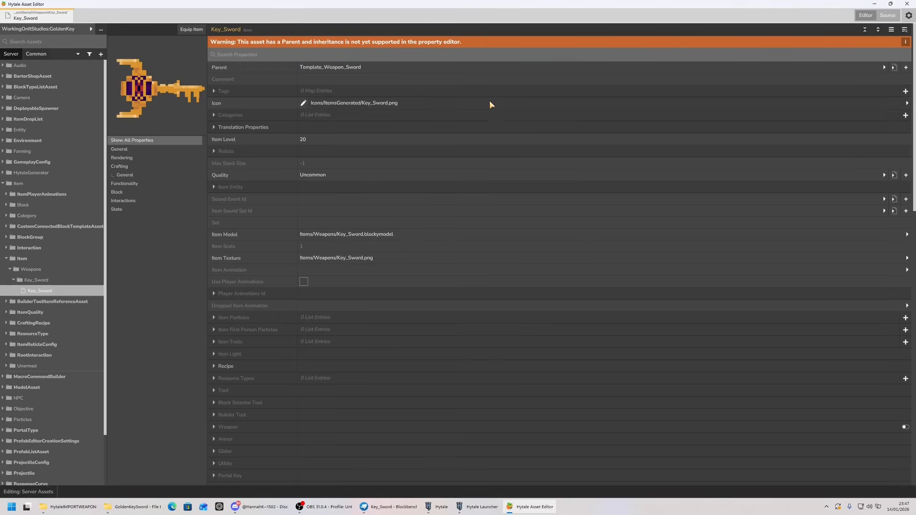
# Equip the Key_Sword item in the game and inspect how it is held in third-person and first-person view while walking.
pyautogui.click(194, 31)
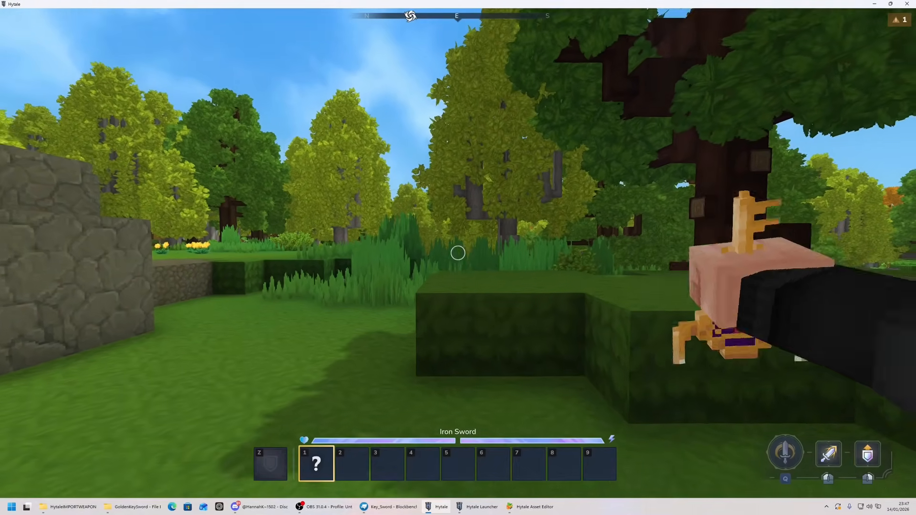
pyautogui.press('w')
pyautogui.press('v')
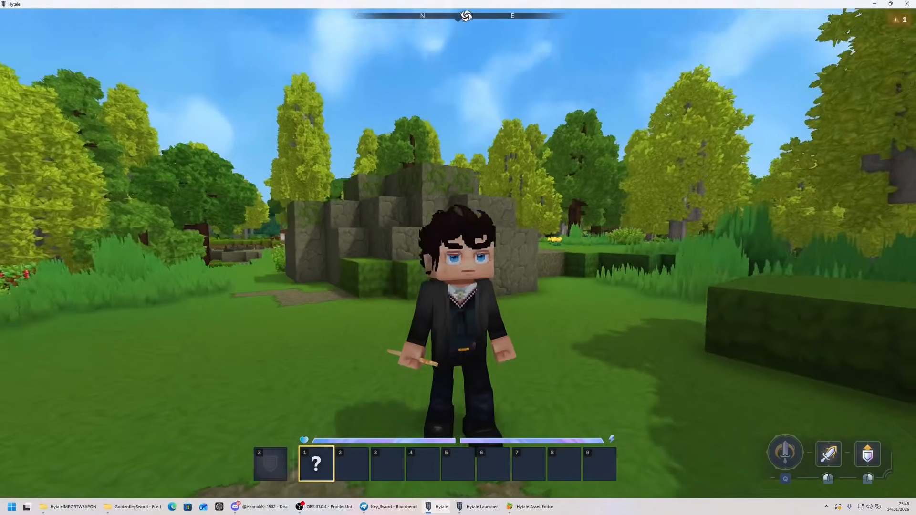
pyautogui.press('s')
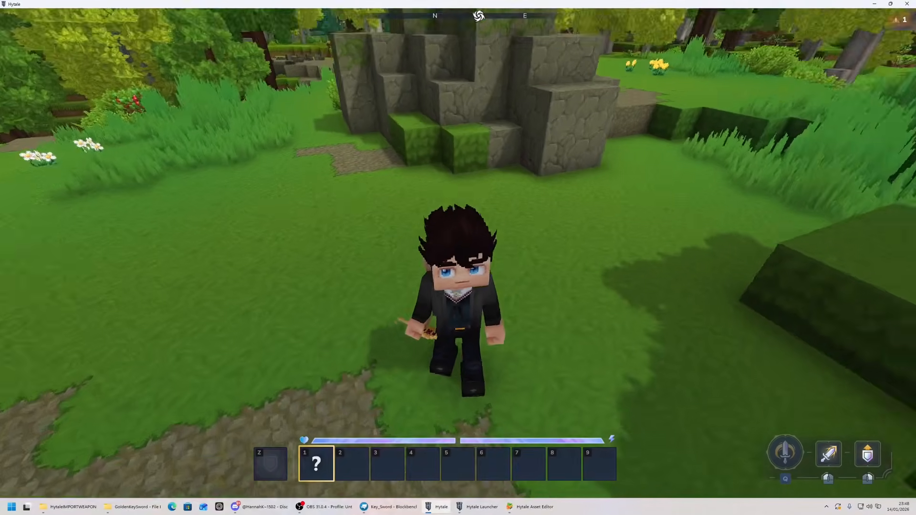
pyautogui.press('w')
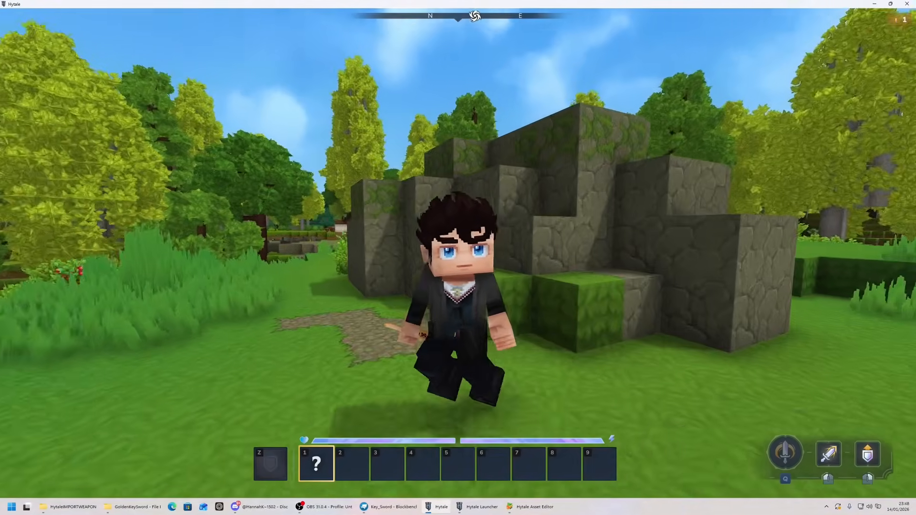
pyautogui.press('v')
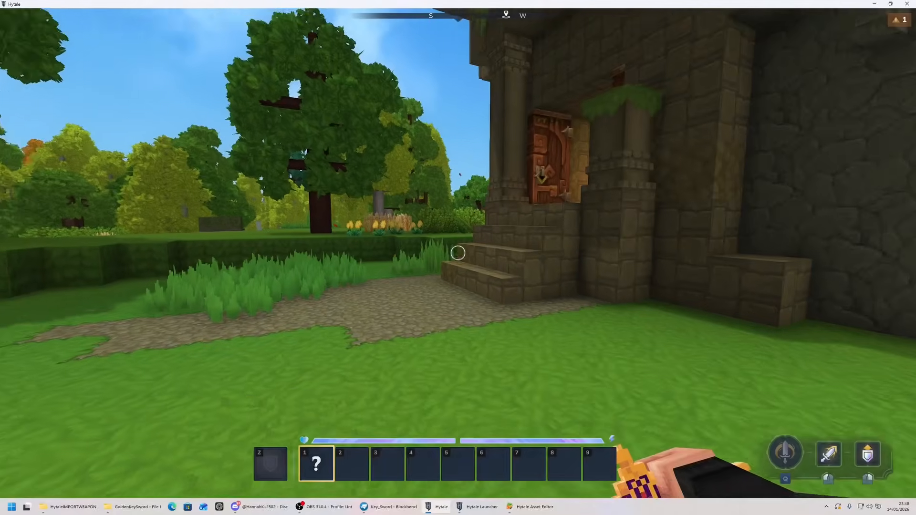
# Switch to hotbar slot 2, check the sword's icon in the inventory, and reselect the sword in slot 1.
pyautogui.press('2')
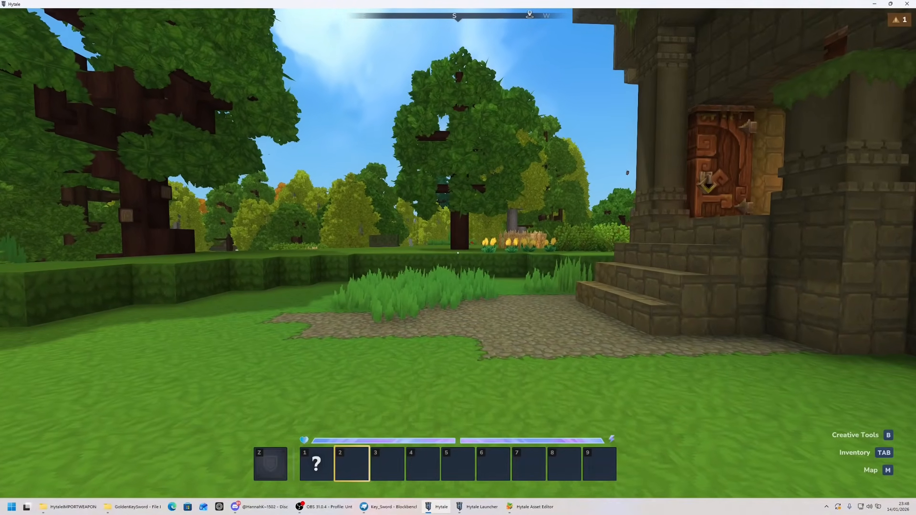
pyautogui.press('w')
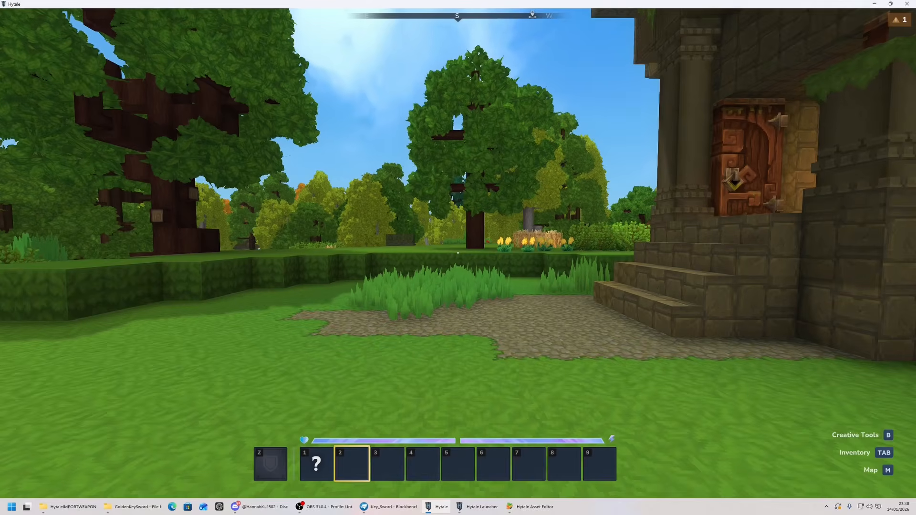
pyautogui.press('Tab')
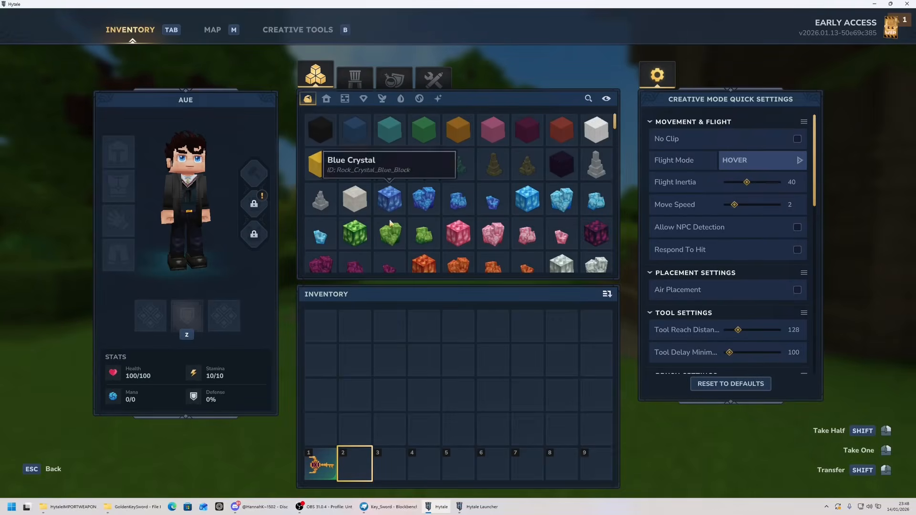
pyautogui.press('Tab')
pyautogui.press('1')
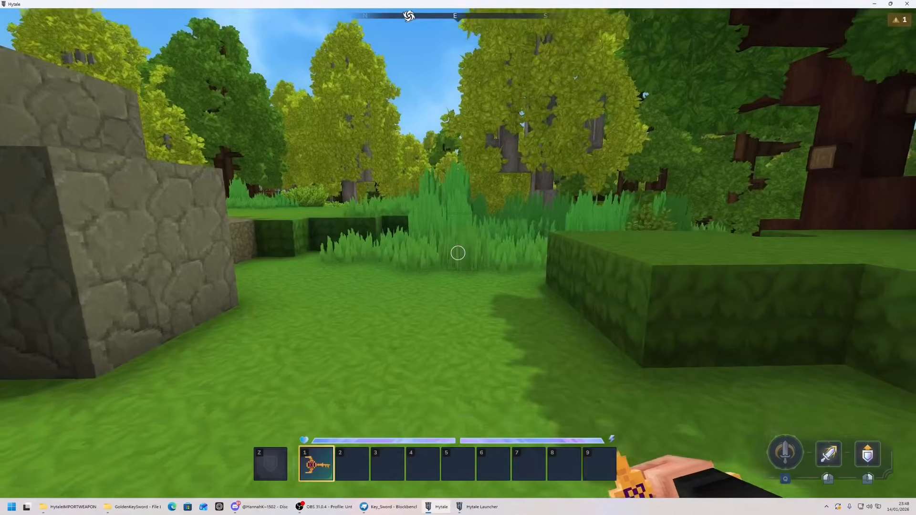
# Check how the held sword looks in third-person view, return to first-person, and open the Asset Editor.
pyautogui.press('v')
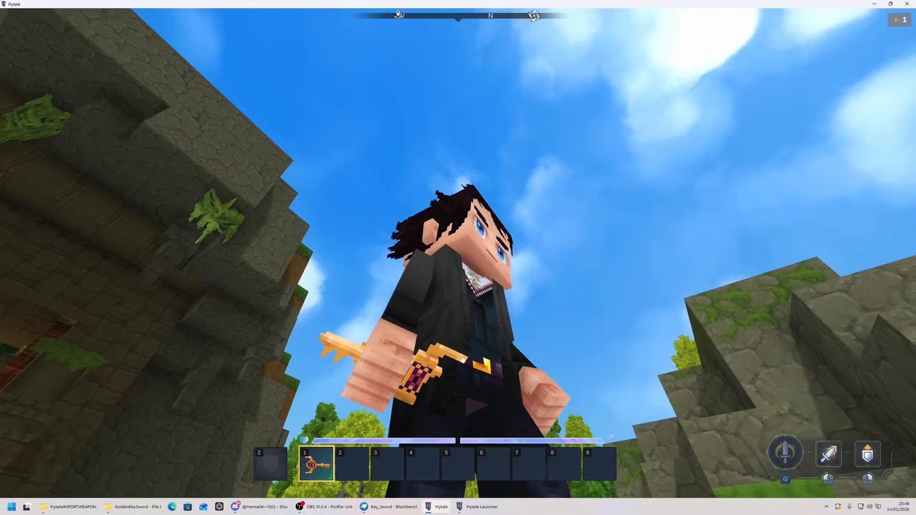
pyautogui.press('v')
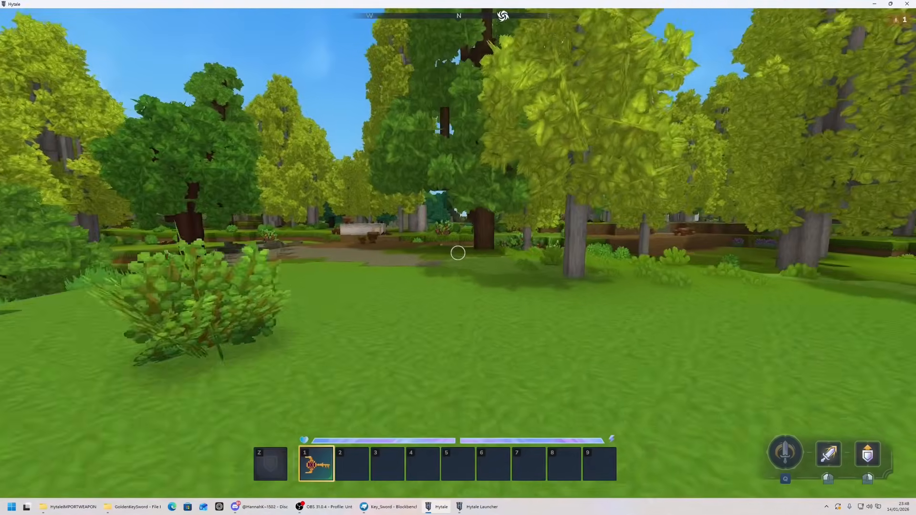
pyautogui.press('Tab')
pyautogui.click(269, 31)
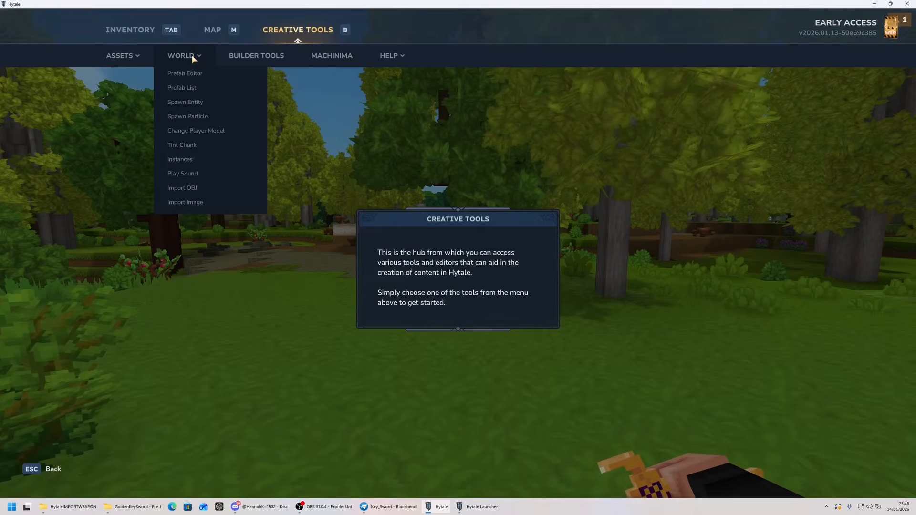
pyautogui.moveTo(139, 66)
pyautogui.click(198, 70)
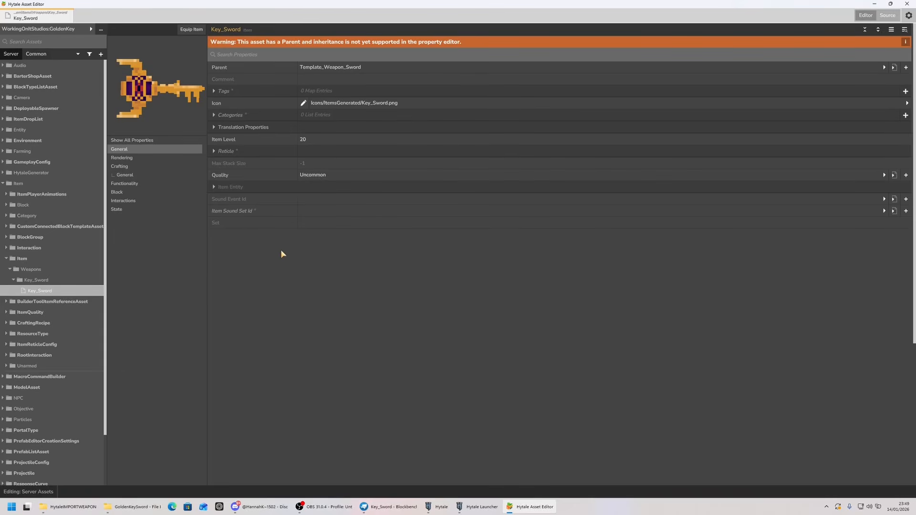
# Switch to File Explorer and open the GoldenKeySword mod's Common/Items/Weapons folder.
pyautogui.click(131, 507)
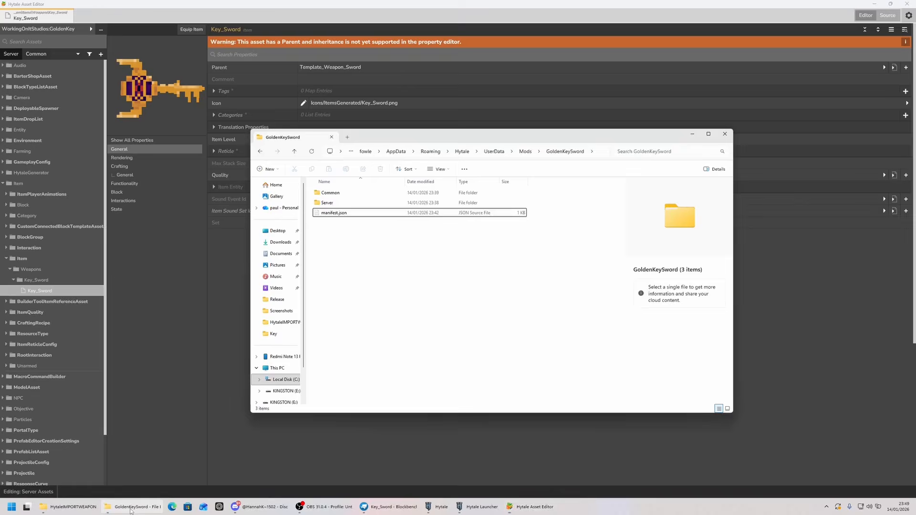
pyautogui.moveTo(417, 138); pyautogui.dragTo(367, 137)
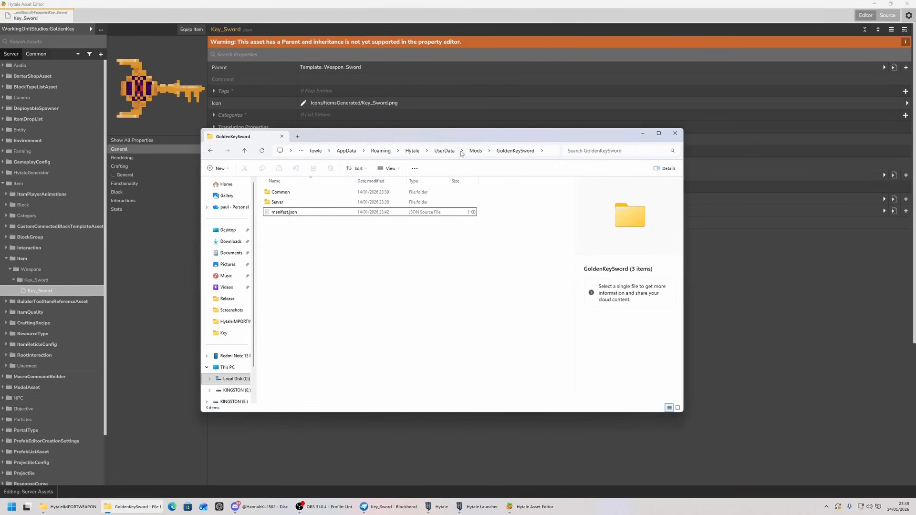
pyautogui.doubleClick(293, 192)
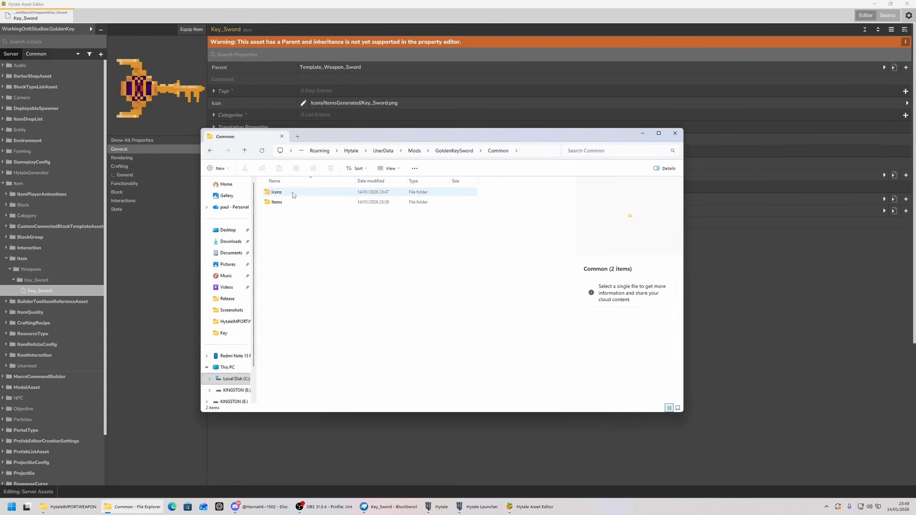
pyautogui.doubleClick(283, 203)
pyautogui.doubleClick(296, 192)
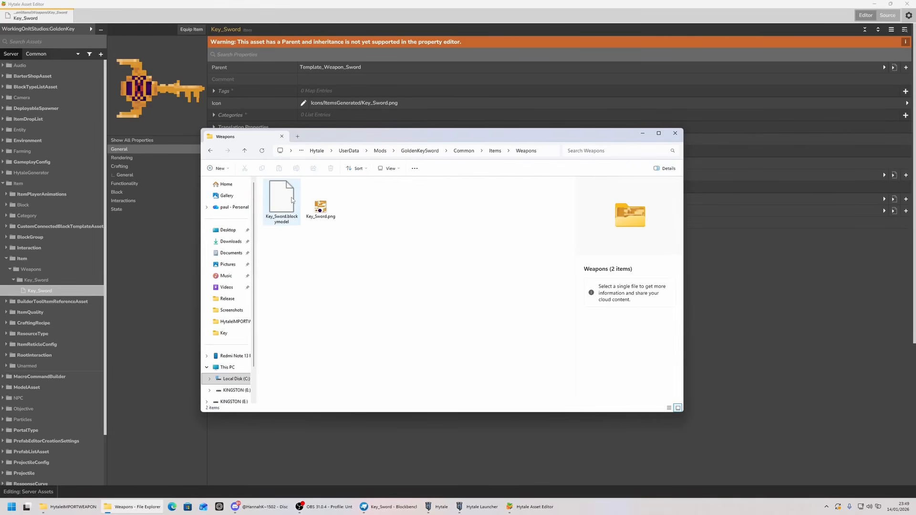
# Load Key_Sword.blockymodel from the mod's Weapons folder into Blockbench and close the previously open Key_Sword project.
pyautogui.click(393, 503)
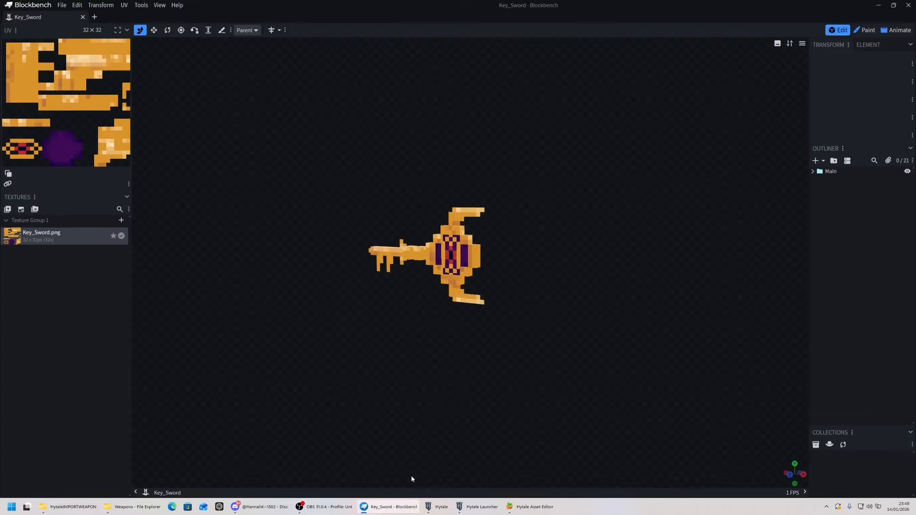
pyautogui.click(63, 5)
pyautogui.click(63, 6)
pyautogui.moveTo(237, 6); pyautogui.dragTo(378, 93)
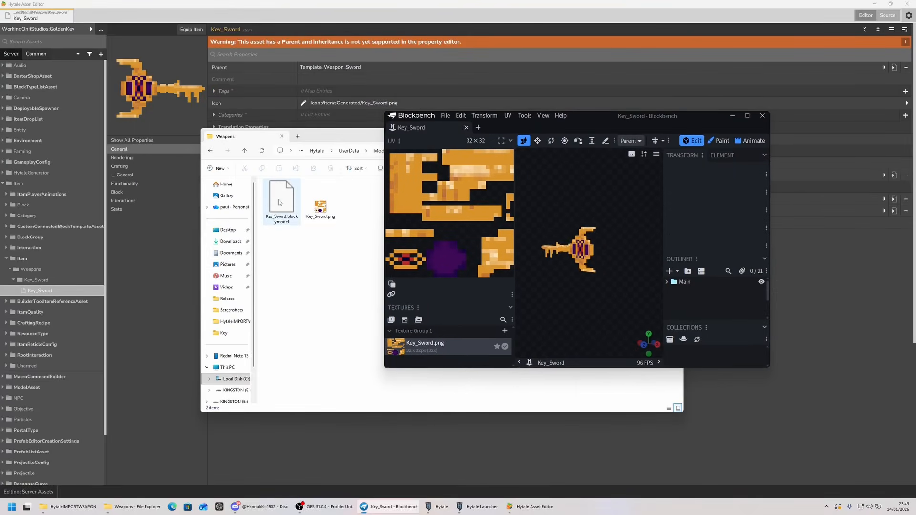
pyautogui.moveTo(282, 200); pyautogui.dragTo(515, 140)
pyautogui.click(747, 115)
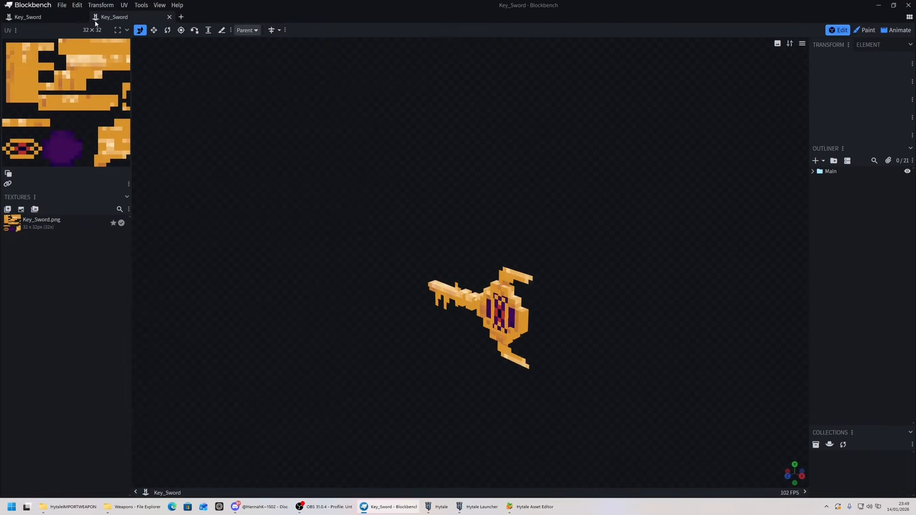
pyautogui.click(82, 17)
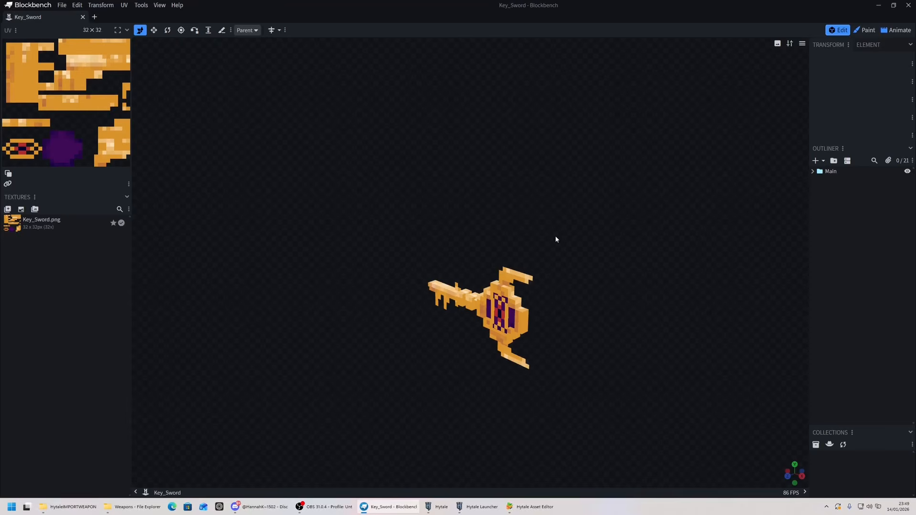
# Expand the Main and KeyRing groups, move all KeyRing cubes directly into Main, and delete the emptied KeyRing group.
pyautogui.moveTo(487, 219); pyautogui.dragTo(483, 173)
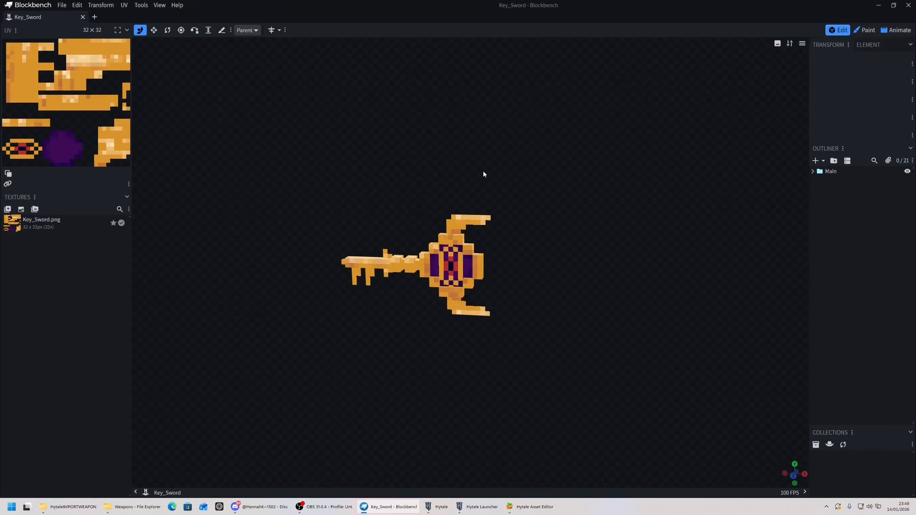
pyautogui.click(813, 171)
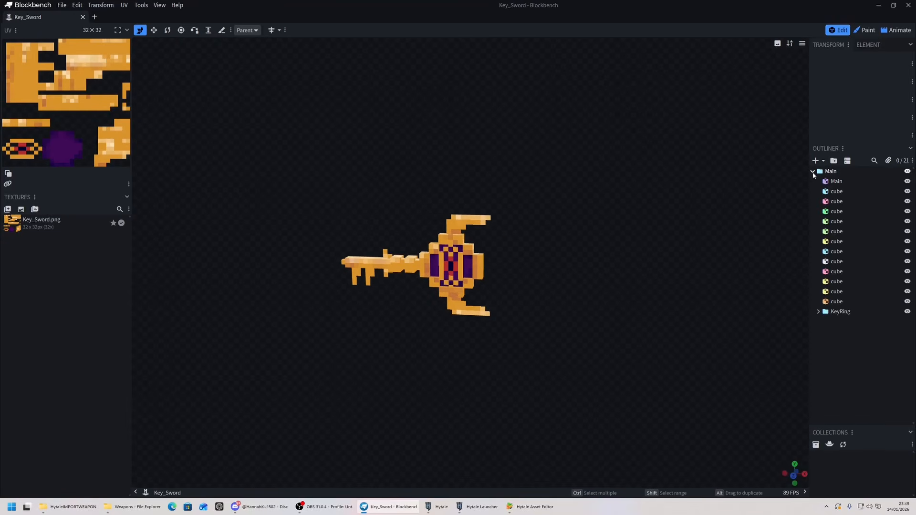
pyautogui.click(819, 312)
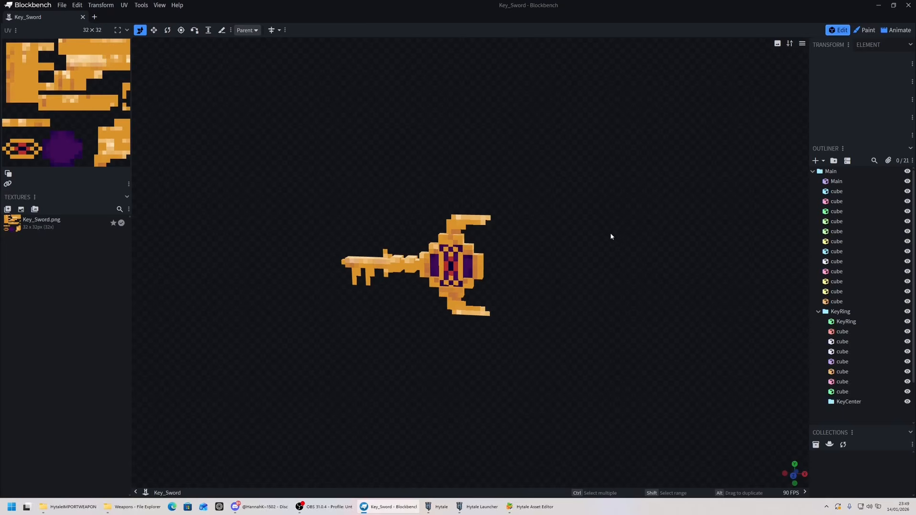
pyautogui.moveTo(611, 233); pyautogui.dragTo(574, 202)
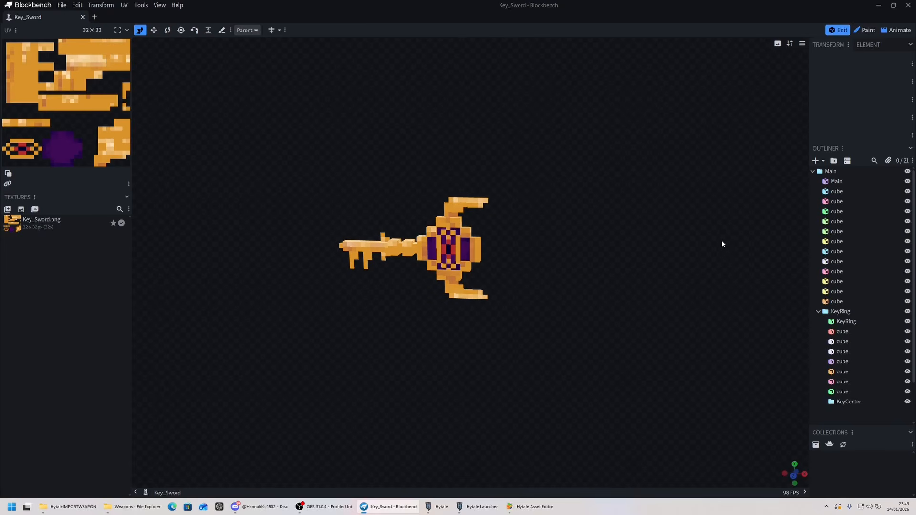
pyautogui.click(845, 321)
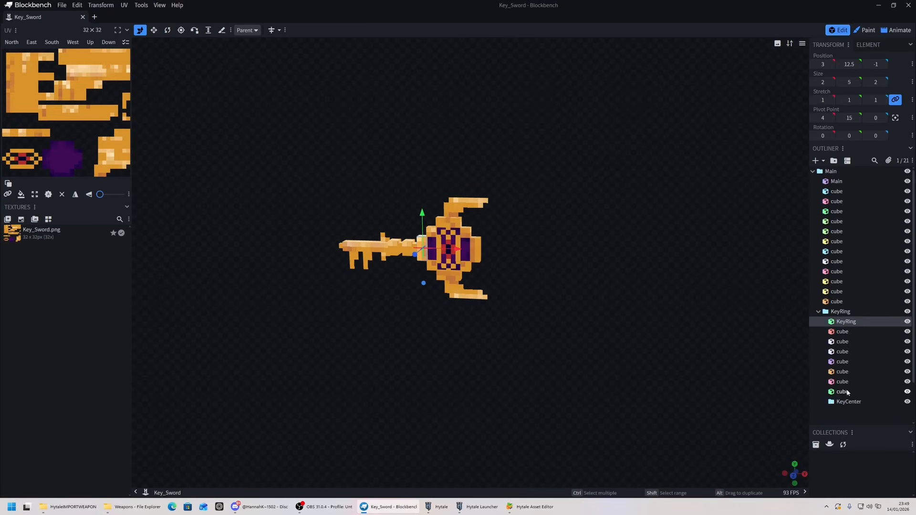
pyautogui.keyDown('shift'); pyautogui.click(847, 392); pyautogui.keyUp('shift')
pyautogui.moveTo(843, 326); pyautogui.dragTo(854, 310)
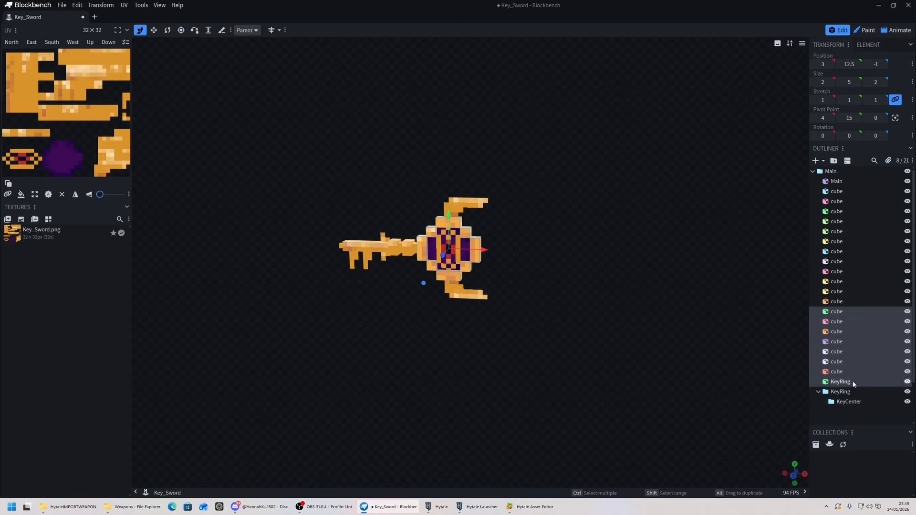
pyautogui.click(842, 391)
pyautogui.press('Delete')
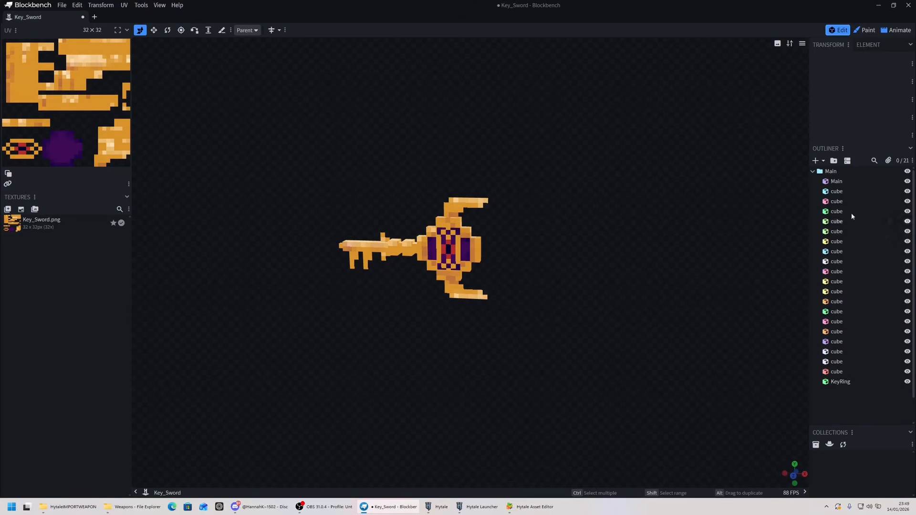
# Place all the sword's cubes into a new group named bone inside the Main group.
pyautogui.click(836, 181)
pyautogui.keyDown('shift'); pyautogui.click(840, 382); pyautogui.keyUp('shift')
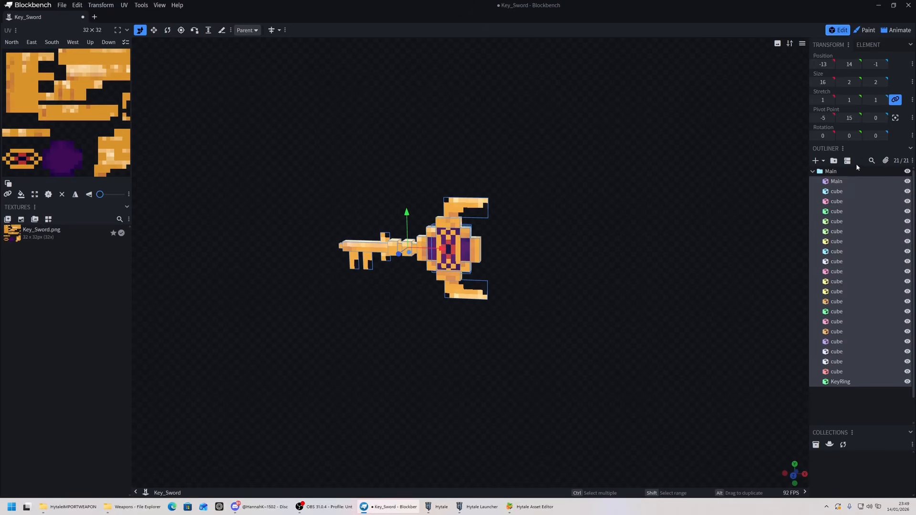
pyautogui.click(833, 160)
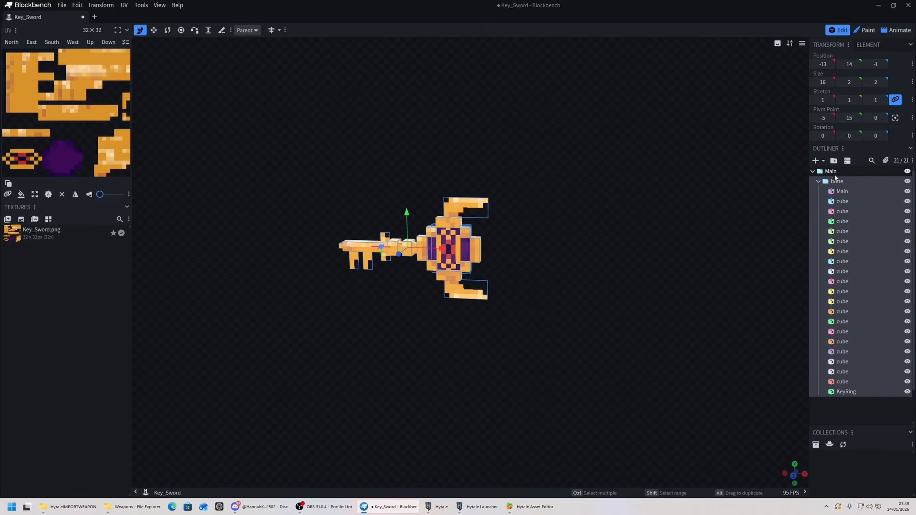
# Set the Main group's pivot point to 0, 0, 0.
pyautogui.click(832, 172)
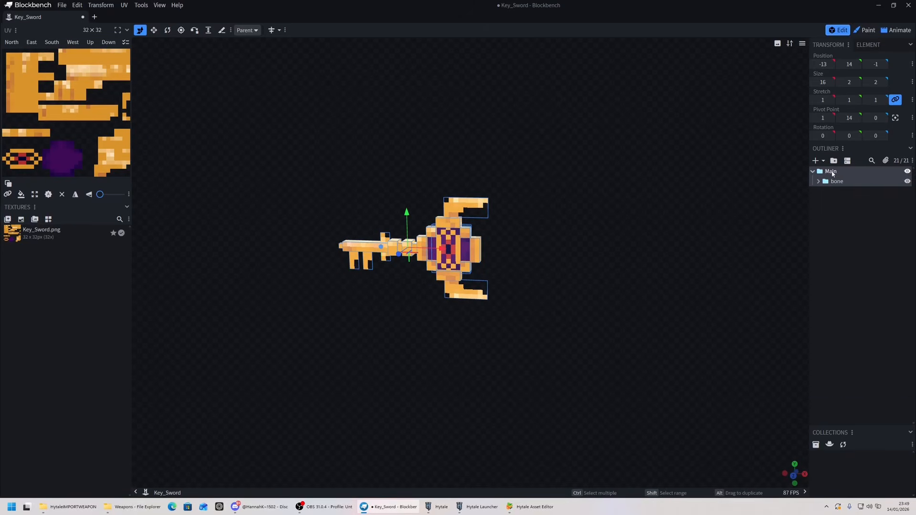
pyautogui.click(850, 117)
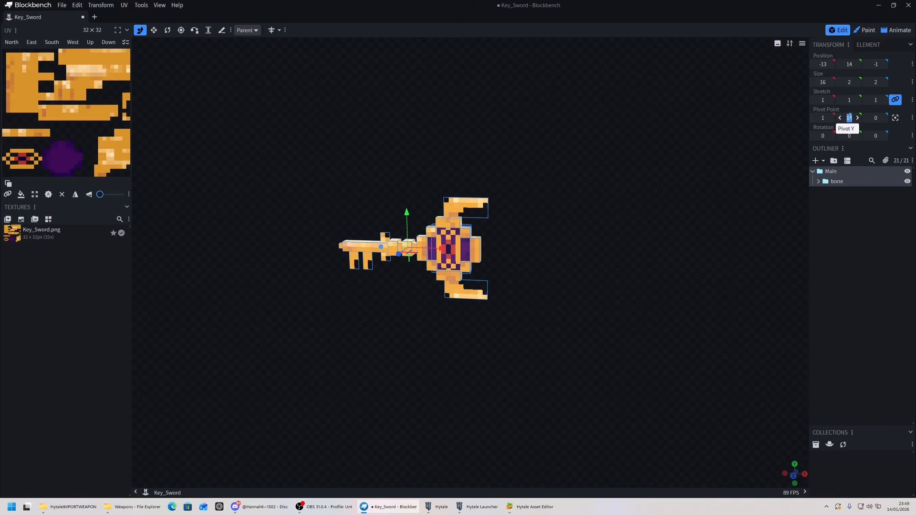
pyautogui.write('0')
pyautogui.press('Return')
pyautogui.press('Return')
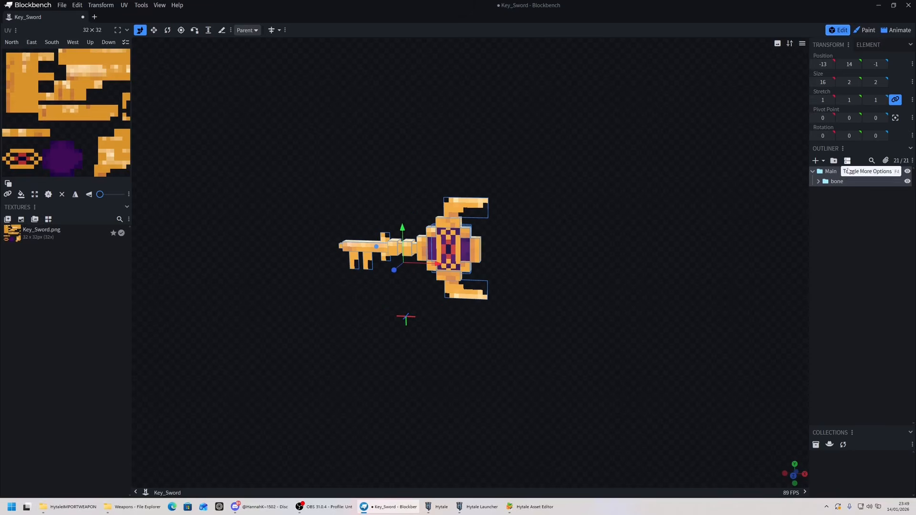
pyautogui.click(830, 175)
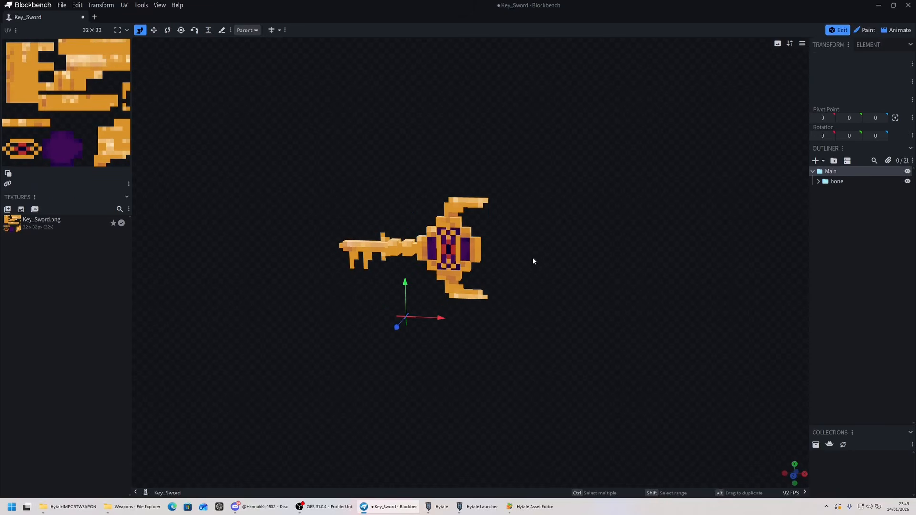
pyautogui.moveTo(533, 258); pyautogui.dragTo(562, 244)
# Move the bone group down along the Y axis by 11 units, bringing its pivot to Y 4.
pyautogui.click(831, 172)
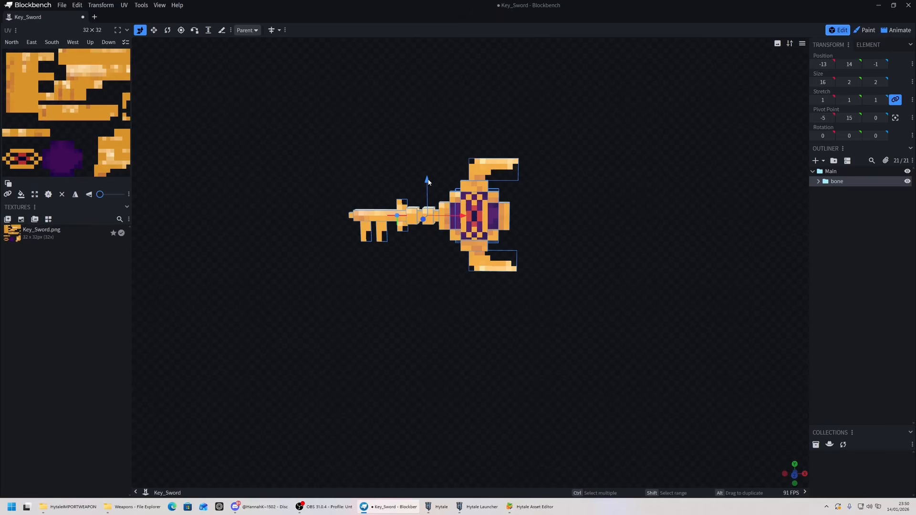
pyautogui.moveTo(429, 181); pyautogui.dragTo(542, 200)
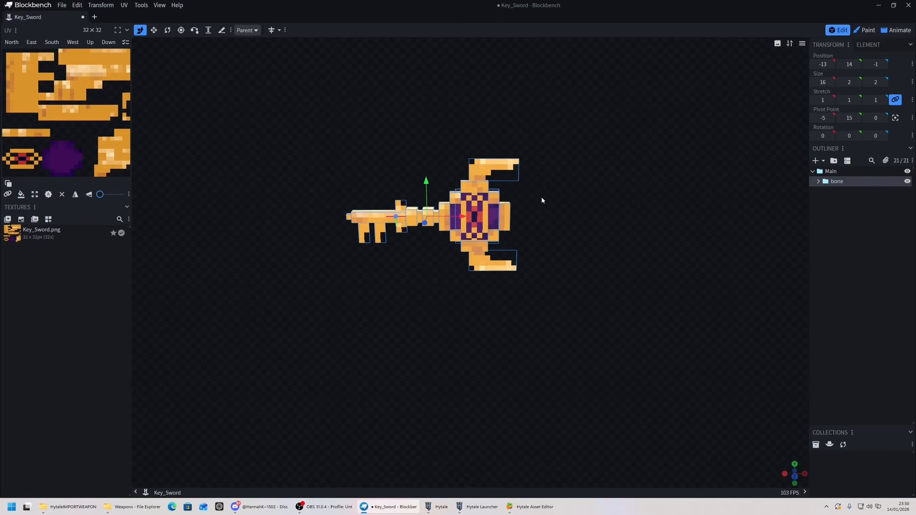
pyautogui.moveTo(426, 182); pyautogui.dragTo(434, 239)
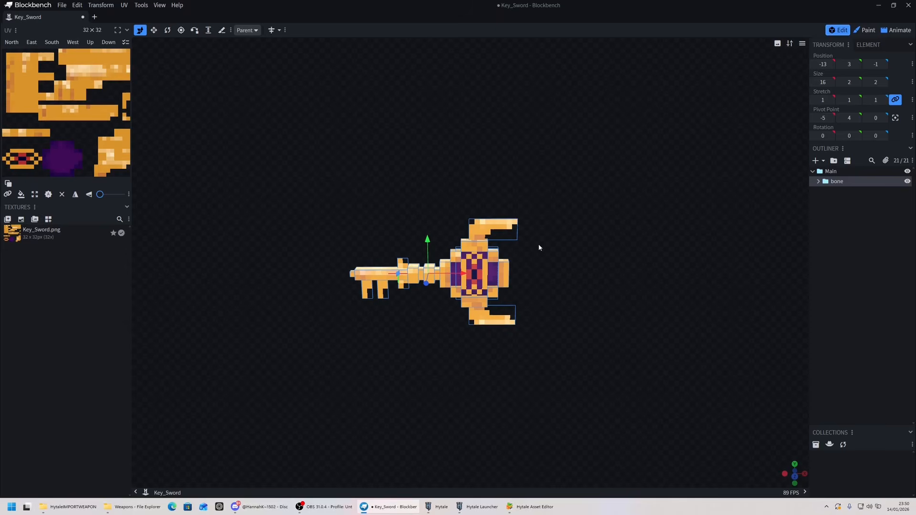
# Move the bone group's pivot to X 19 and rotate the group -90° around the Y axis.
pyautogui.press('p')
pyautogui.moveTo(429, 273); pyautogui.dragTo(444, 285)
pyautogui.press('v')
pyautogui.press('r')
pyautogui.press('v')
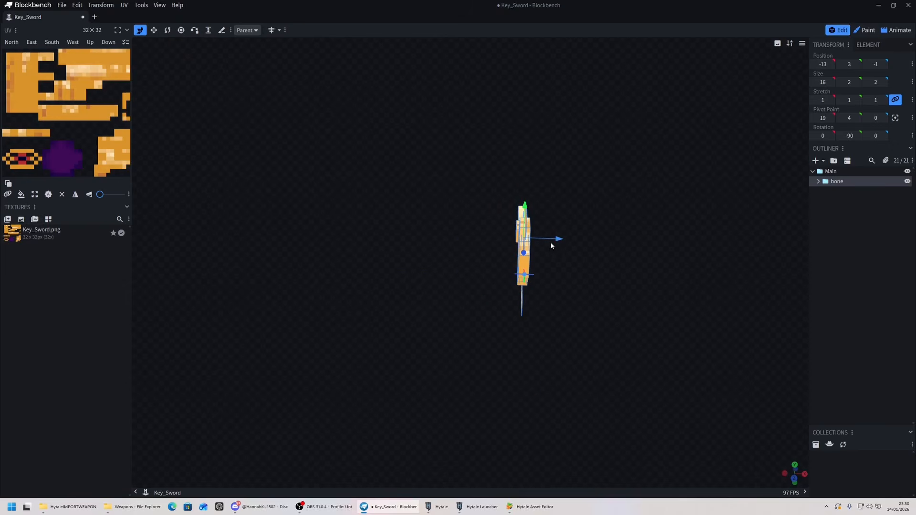
# Move the bone group along the X axis toward the Main pivot, to position X -33.
pyautogui.click(839, 169)
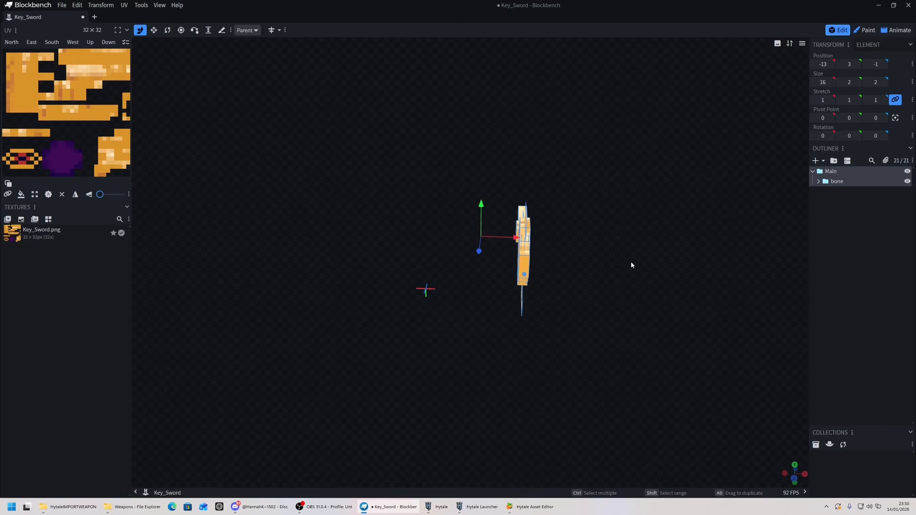
pyautogui.click(836, 181)
pyautogui.moveTo(551, 238); pyautogui.dragTo(473, 237)
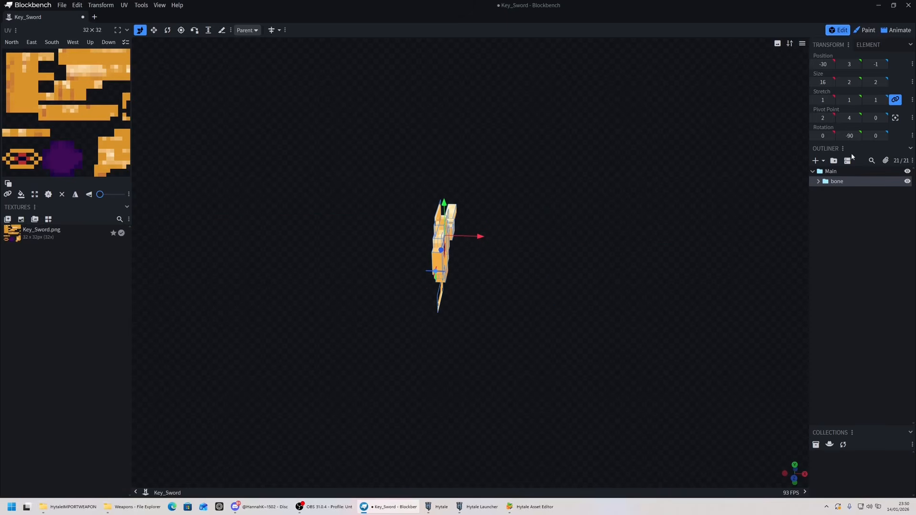
pyautogui.click(835, 172)
pyautogui.moveTo(555, 203); pyautogui.dragTo(570, 211)
pyautogui.click(852, 181)
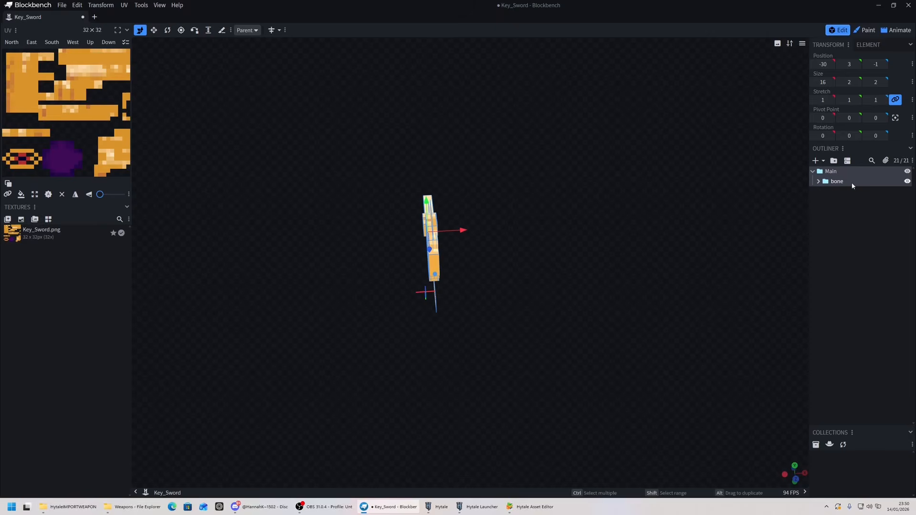
pyautogui.moveTo(461, 229); pyautogui.dragTo(451, 233)
# Shift the bone group to position X -32 so its pivot sits at X 0, and save the model.
pyautogui.click(830, 171)
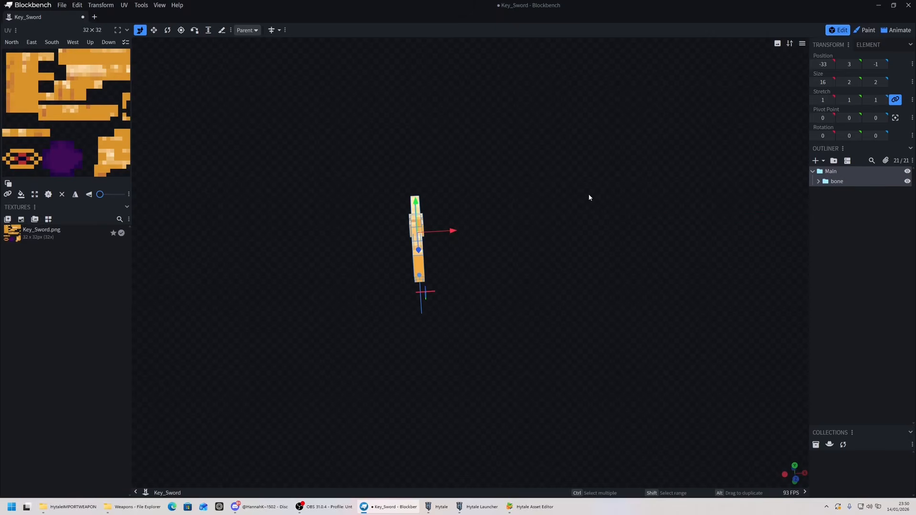
pyautogui.moveTo(589, 198); pyautogui.dragTo(522, 204)
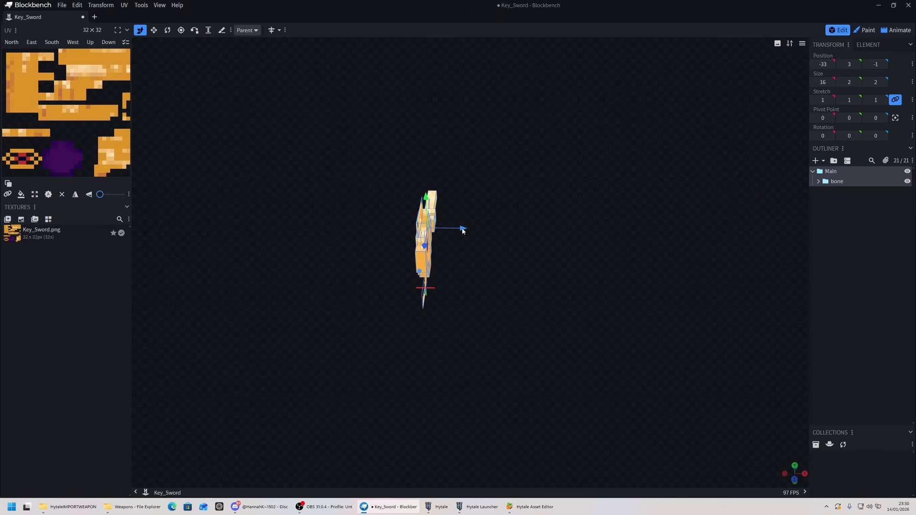
pyautogui.click(840, 183)
pyautogui.moveTo(467, 228); pyautogui.dragTo(520, 211)
pyautogui.hotkey('ctrl', 's')
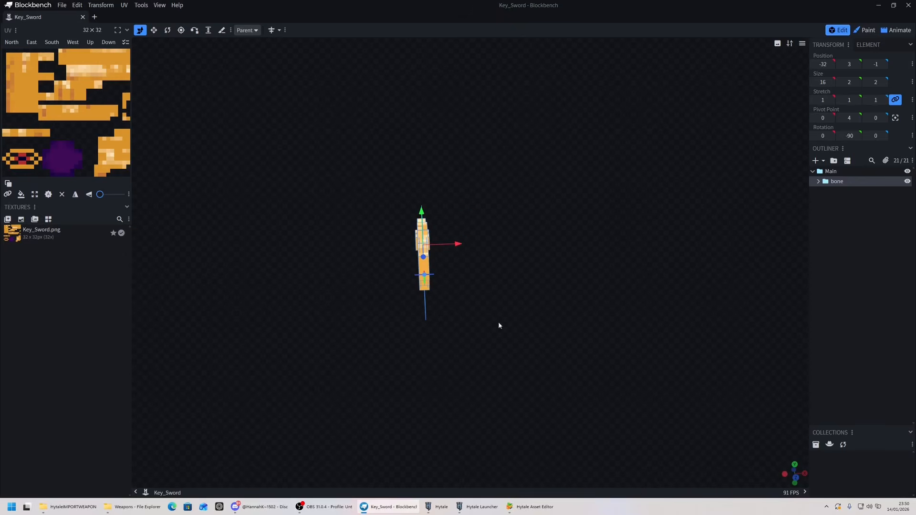
# Switch to Hytale and inspect how the reloaded key sword is held, in first-person and third-person view.
pyautogui.click(438, 507)
pyautogui.press('Escape')
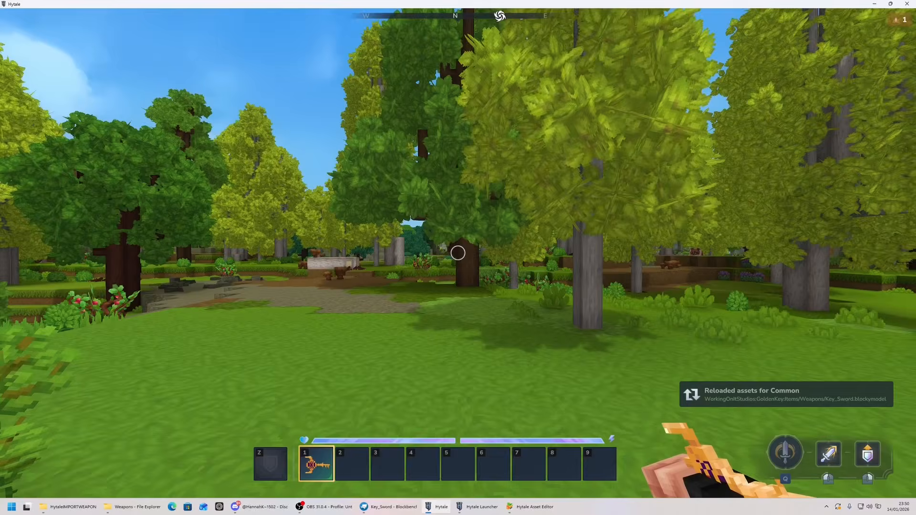
pyautogui.press('d')
pyautogui.press('a')
pyautogui.press('w')
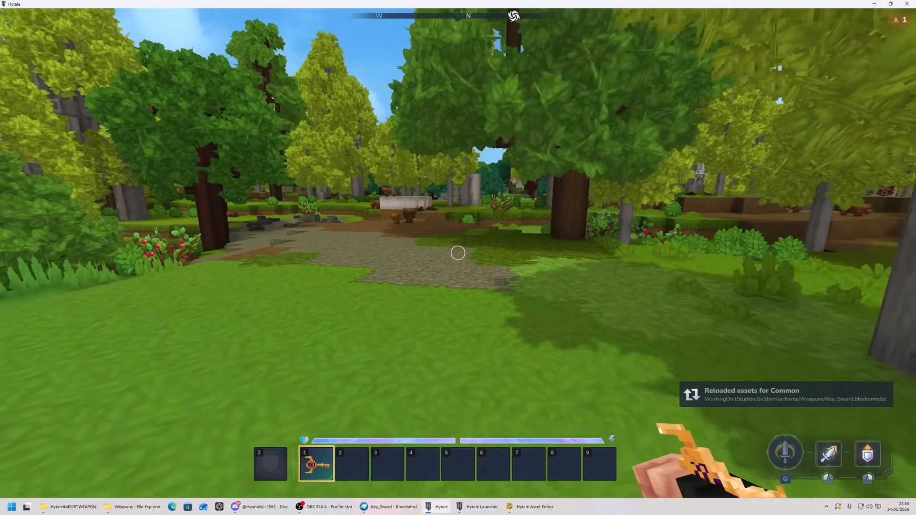
pyautogui.press('v')
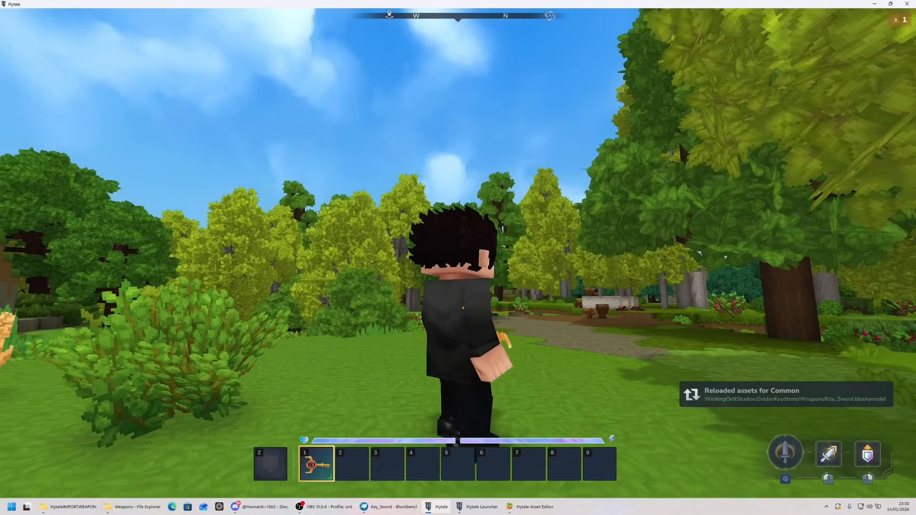
pyautogui.press('d')
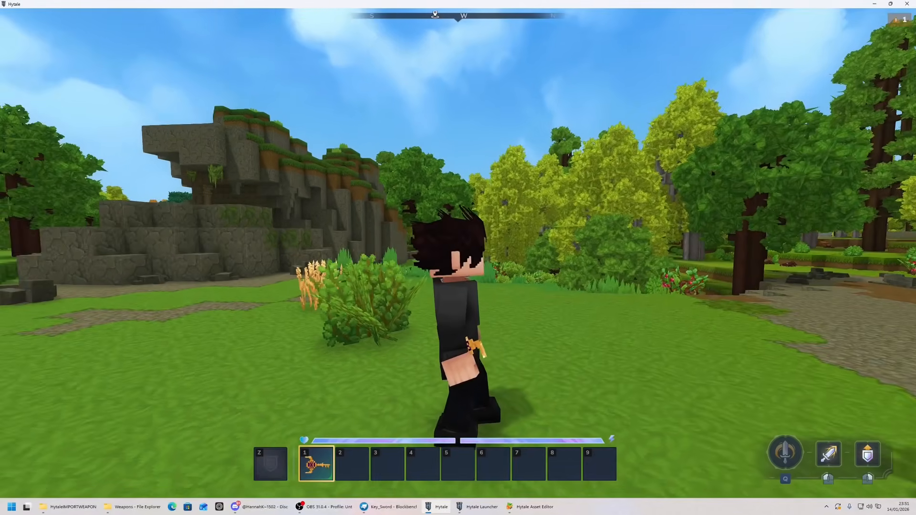
# Switch back to Blockbench, rotate the bone group to 90° around the Y axis, and save the model.
pyautogui.hotkey('alt', 'Tab')
pyautogui.moveTo(550, 233); pyautogui.dragTo(526, 215)
pyautogui.press('r')
pyautogui.moveTo(446, 306); pyautogui.dragTo(579, 204)
pyautogui.hotkey('ctrl', 's')
pyautogui.moveTo(602, 203); pyautogui.dragTo(565, 200, button='right')
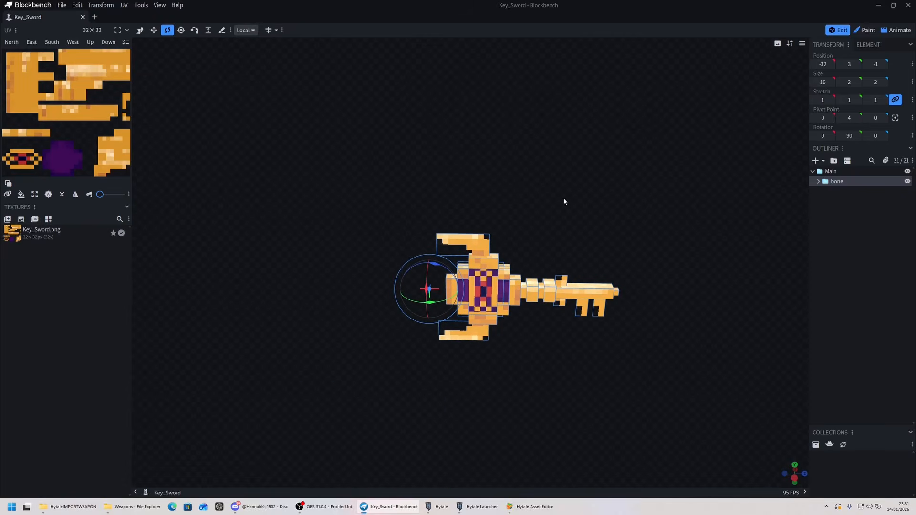
# Return to Hytale and check the re-rotated key sword in the character's hand from first-person and third-person view.
pyautogui.hotkey('alt', 'Tab')
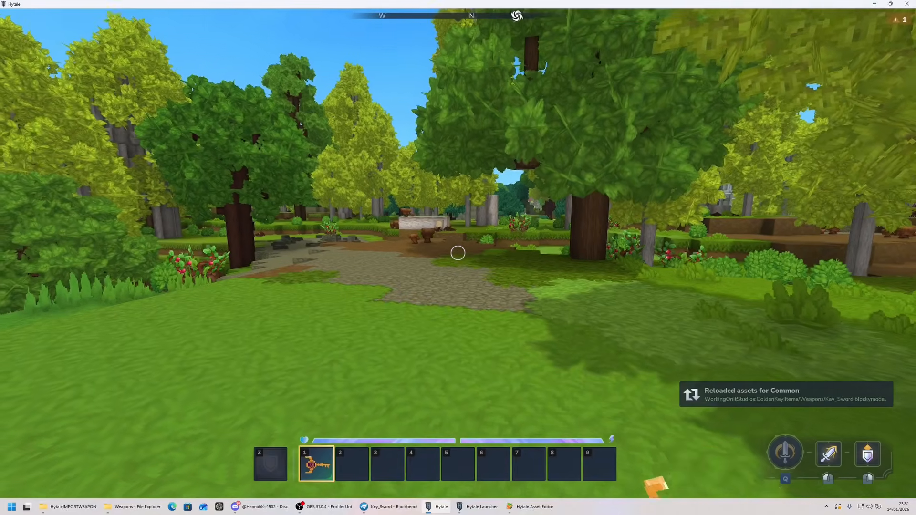
pyautogui.rightClick(458, 253)
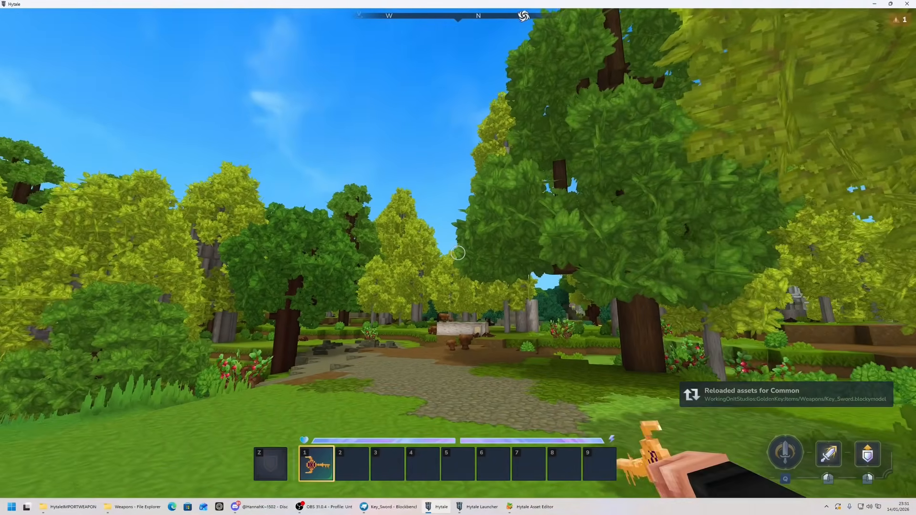
pyautogui.press('v')
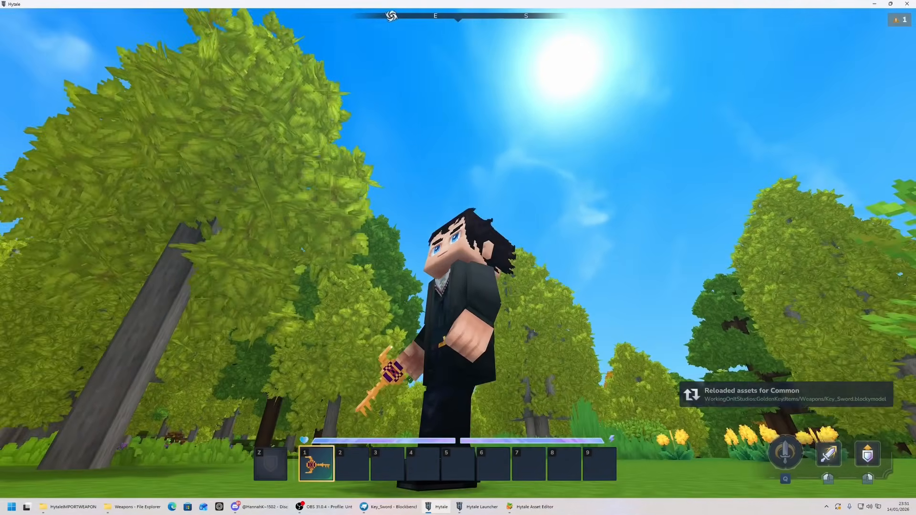
pyautogui.press('v')
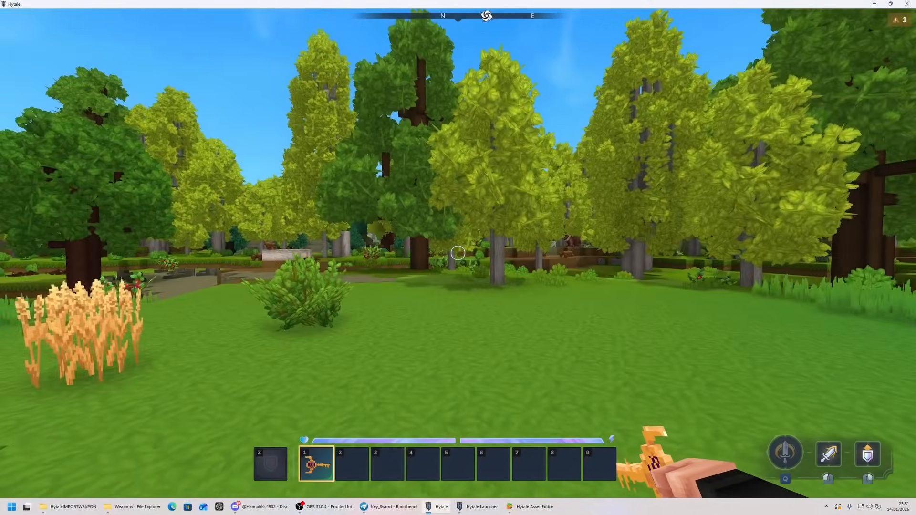
# Approach the bear in the woods and attack it with the key sword to test the weapon.
pyautogui.press('w')
pyautogui.click(458, 253)
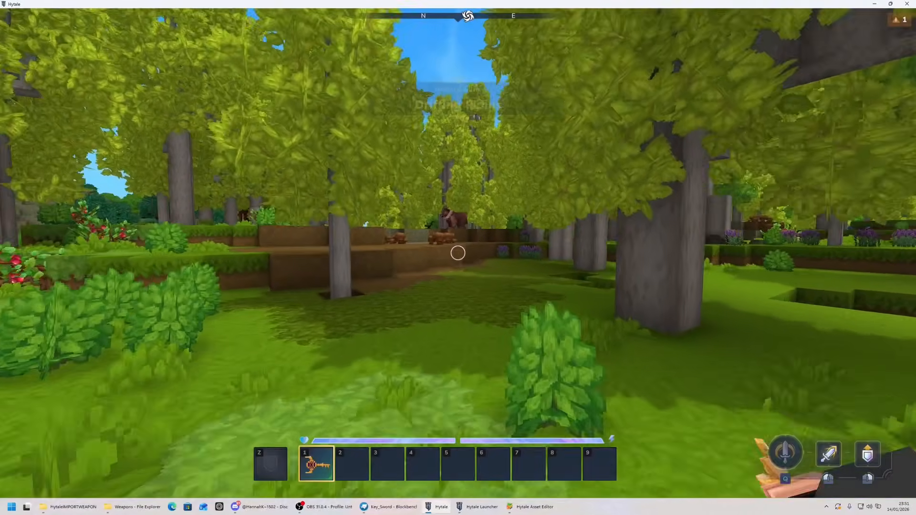
pyautogui.press('w')
pyautogui.press('space')
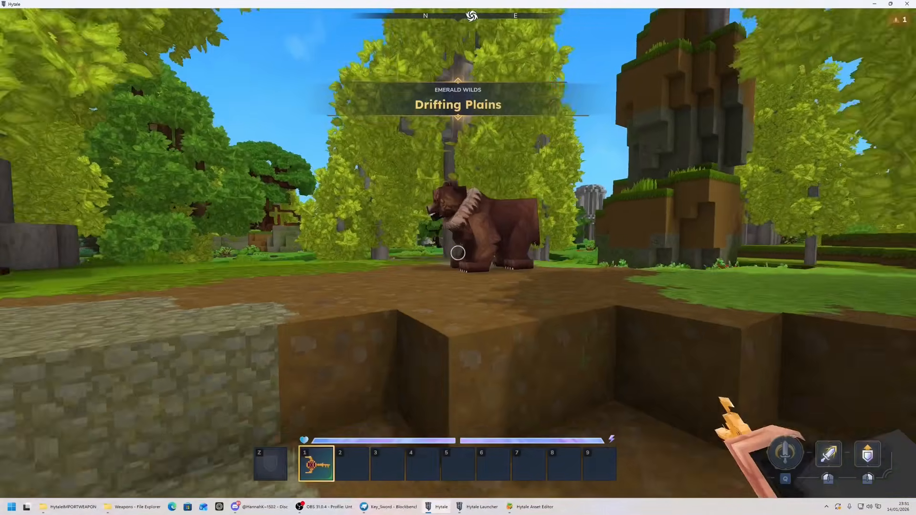
pyautogui.press('w')
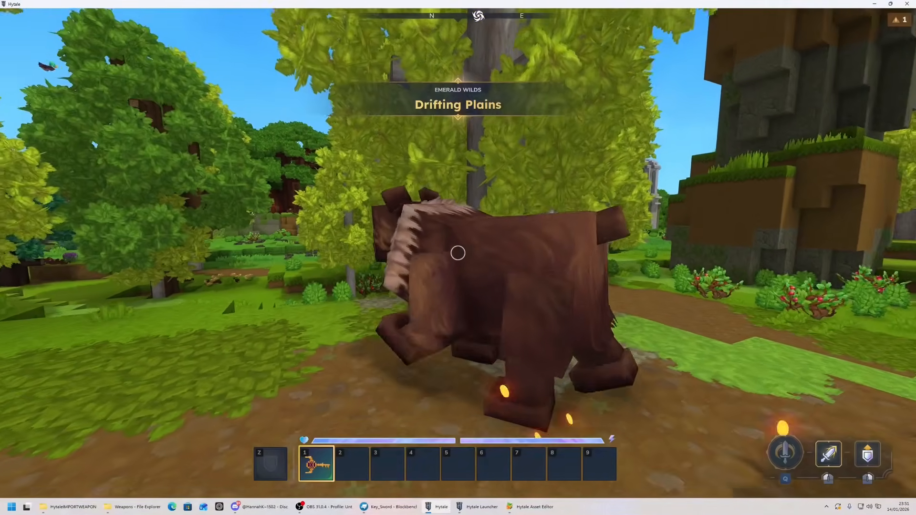
pyautogui.click(458, 253)
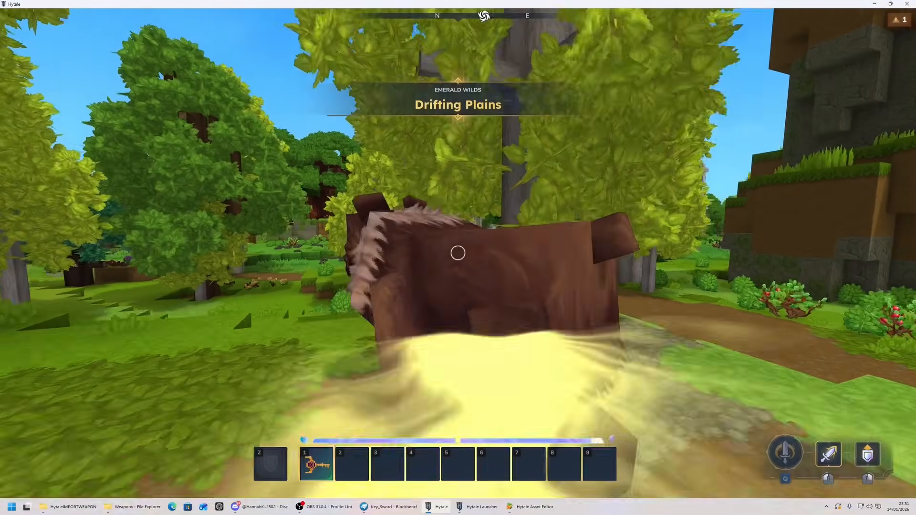
pyautogui.click(458, 253)
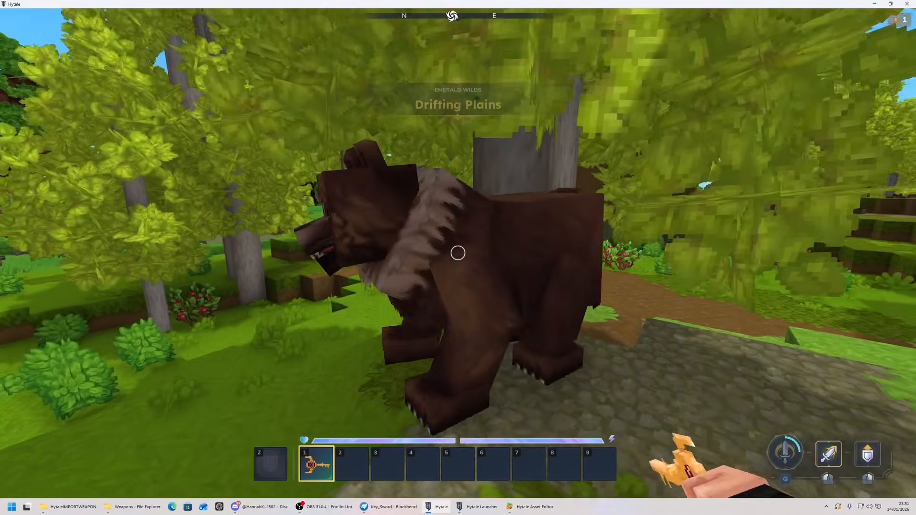
pyautogui.click(459, 253)
pyautogui.press('s')
pyautogui.press('space')
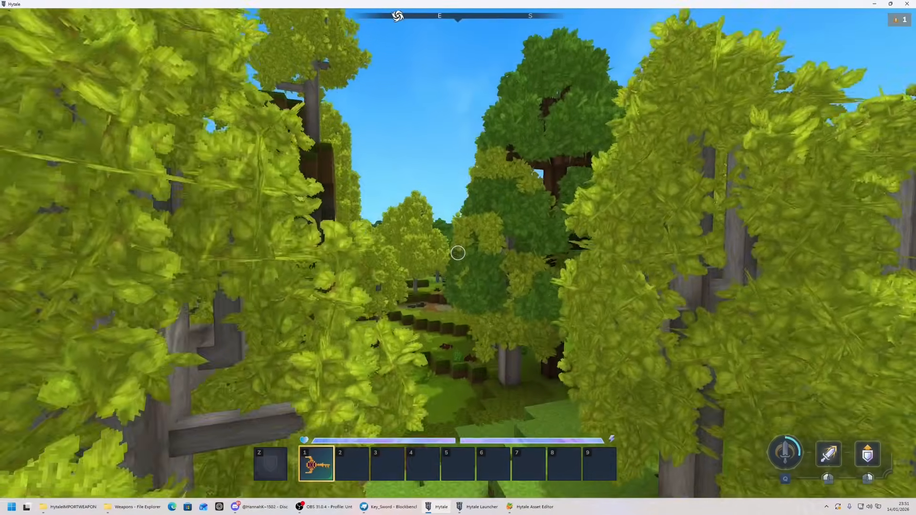
pyautogui.press('space')
pyautogui.press('2')
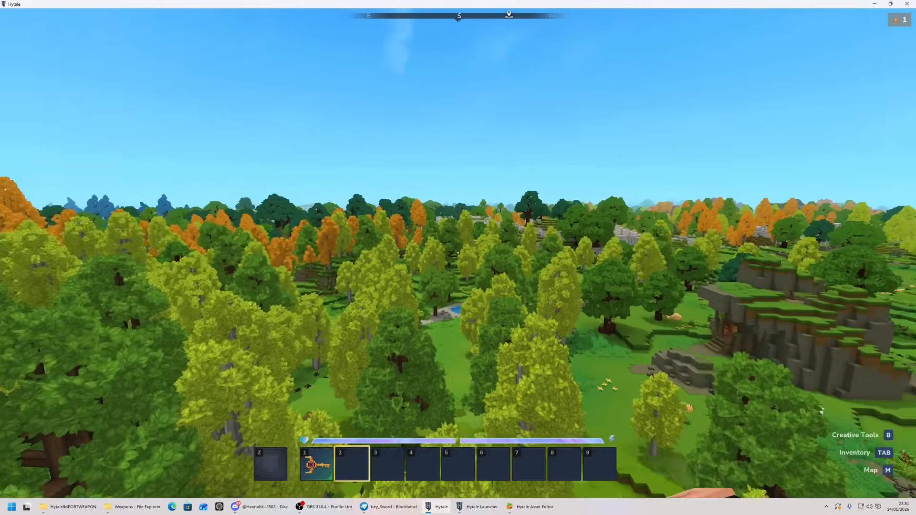
pyautogui.press('1')
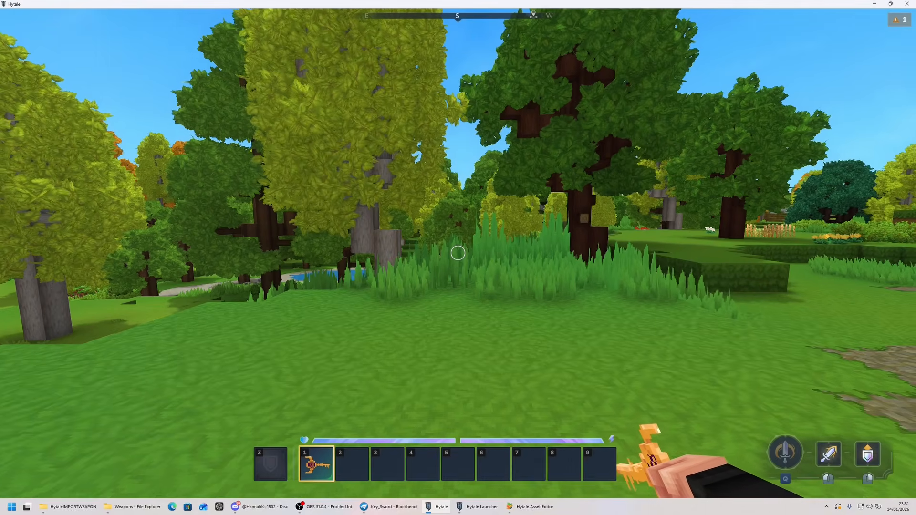
# Switch to the Hytale Asset Editor, show all properties of Key_Sword, and set its Quality to Legendary.
pyautogui.hotkey('alt', 'Tab')
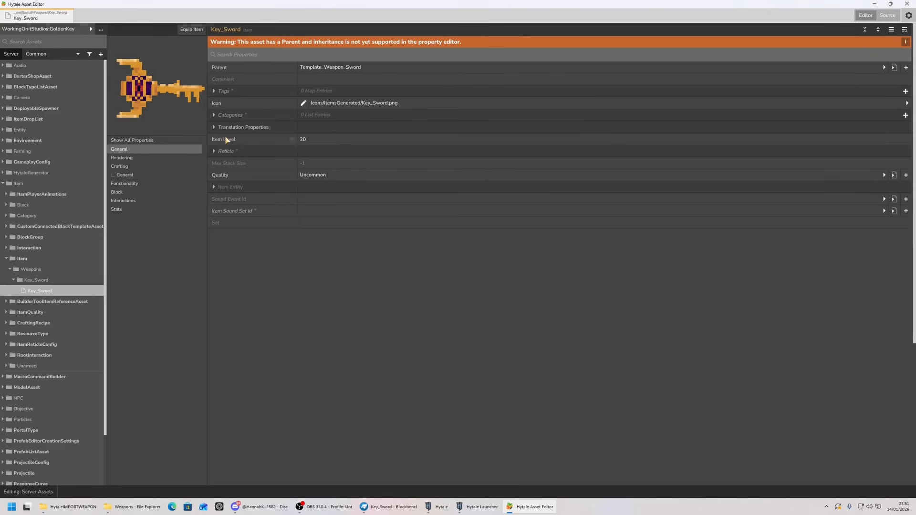
pyautogui.click(159, 140)
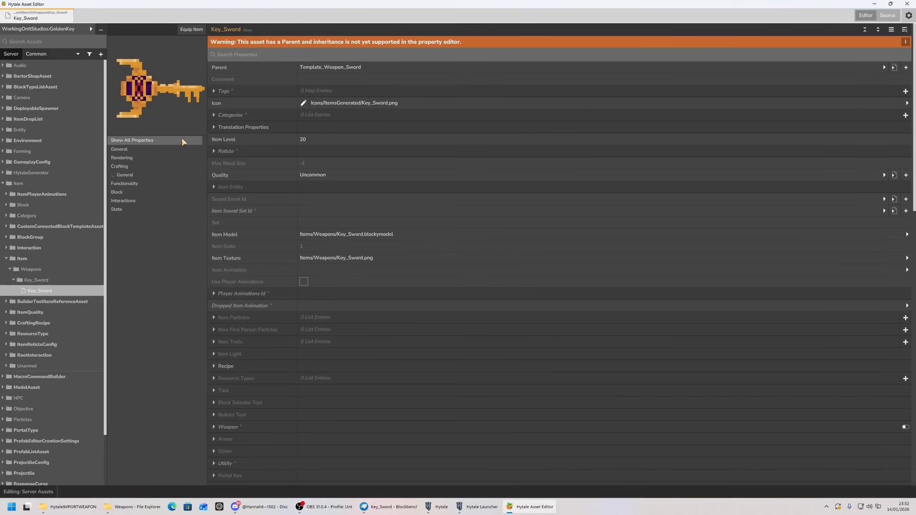
pyautogui.click(320, 139)
pyautogui.click(323, 175)
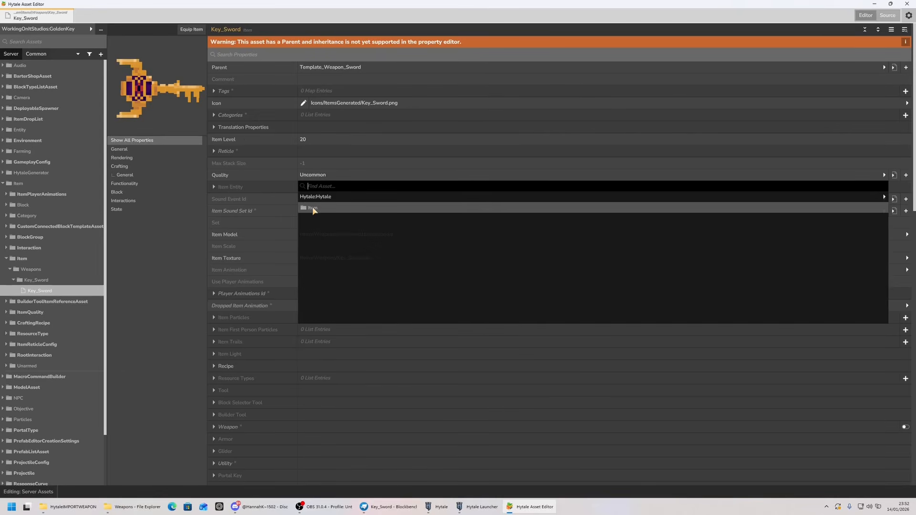
pyautogui.click(304, 174)
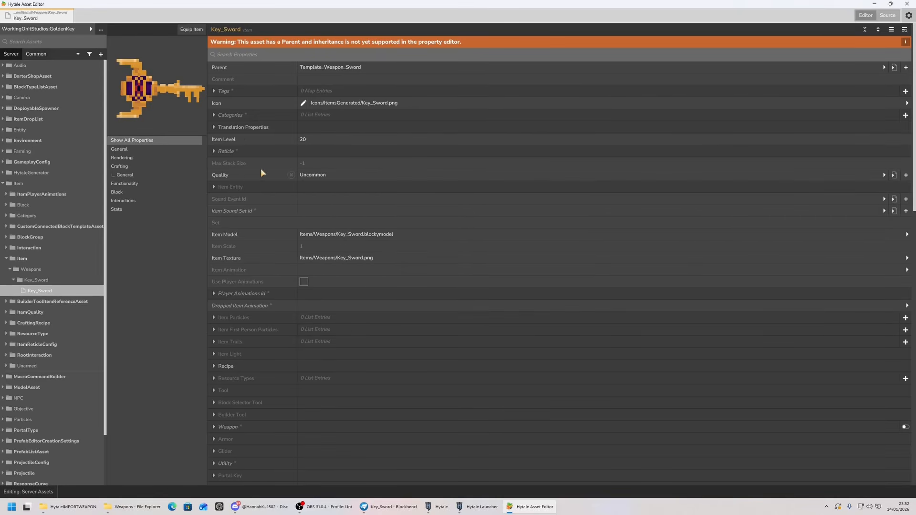
pyautogui.click(323, 176)
pyautogui.click(319, 209)
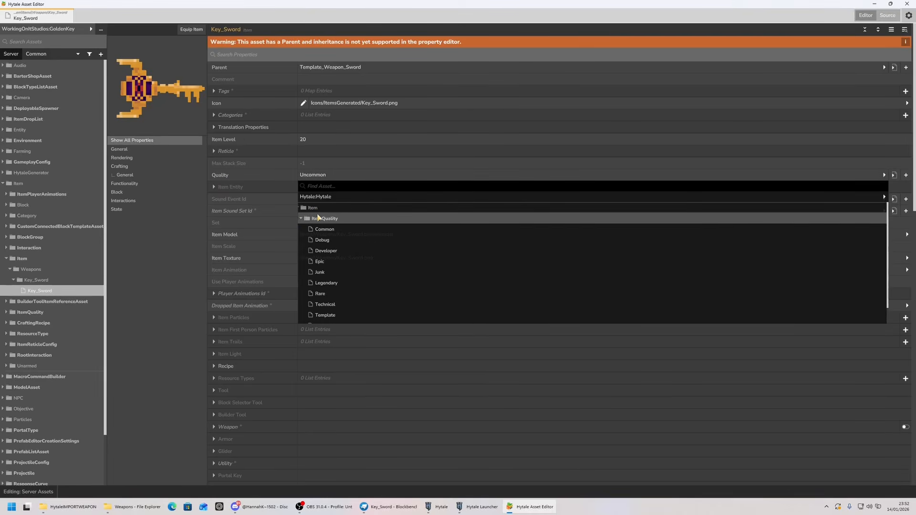
pyautogui.scroll(-1, 341, 230)
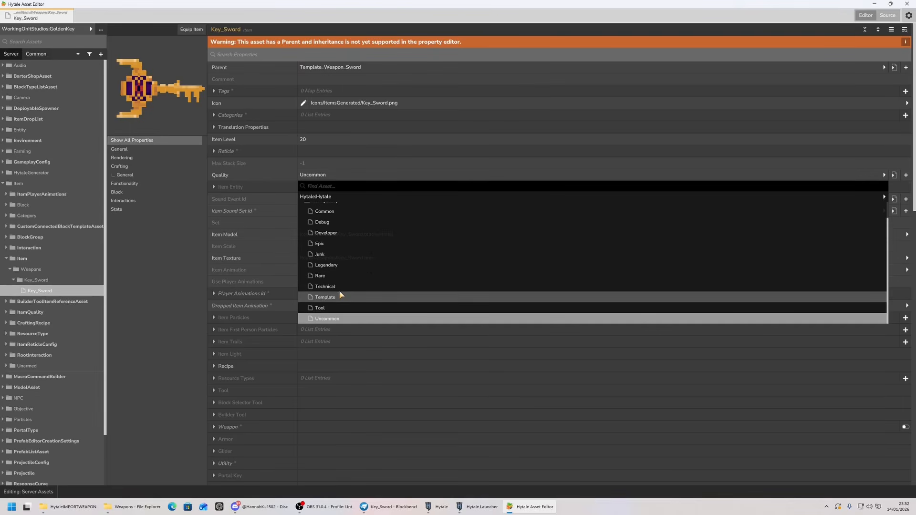
pyautogui.scroll(1, 339, 286)
pyautogui.click(329, 276)
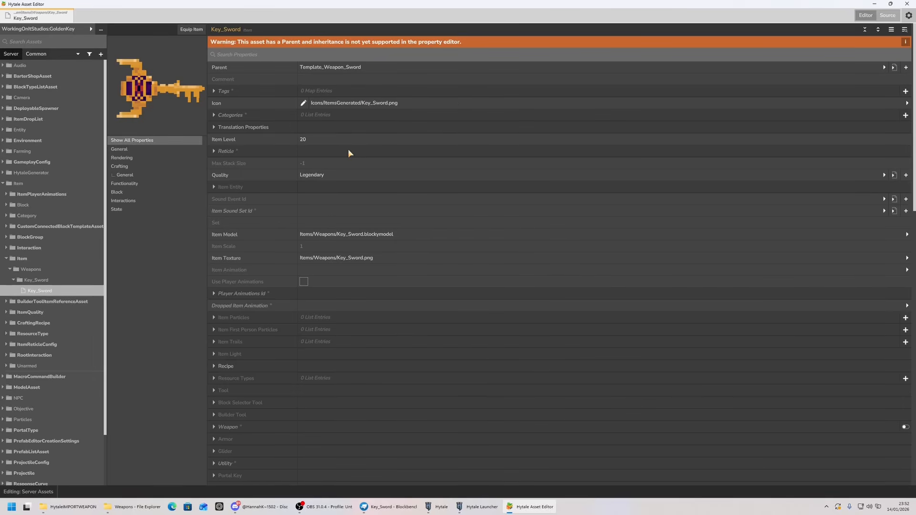
# Expand the translation properties and change the item's name key to server.items.Key_Sword.name.
pyautogui.scroll(-1, 348, 149)
pyautogui.click(214, 106)
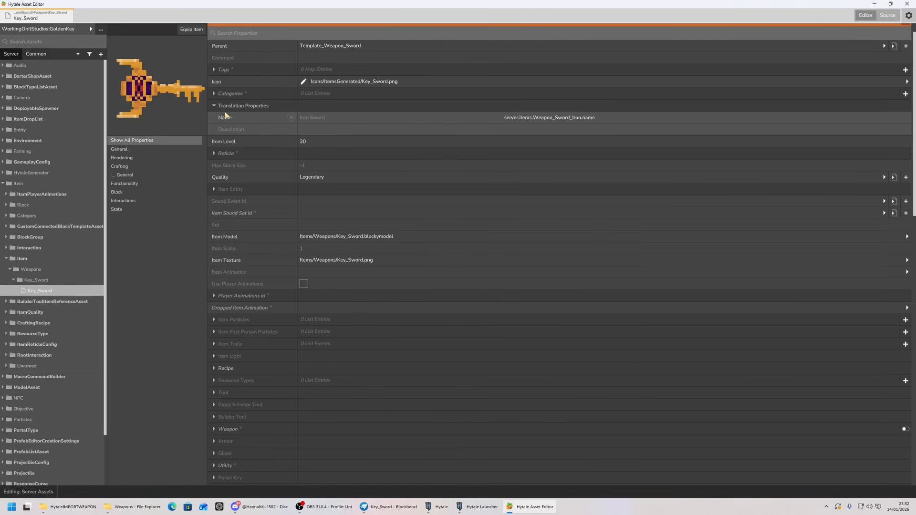
pyautogui.click(536, 119)
pyautogui.moveTo(533, 119); pyautogui.dragTo(580, 118)
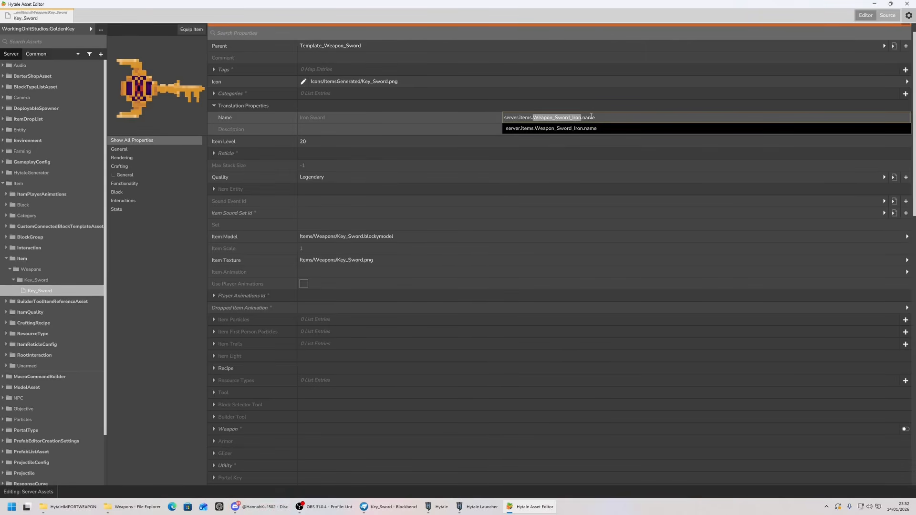
pyautogui.write('Key')
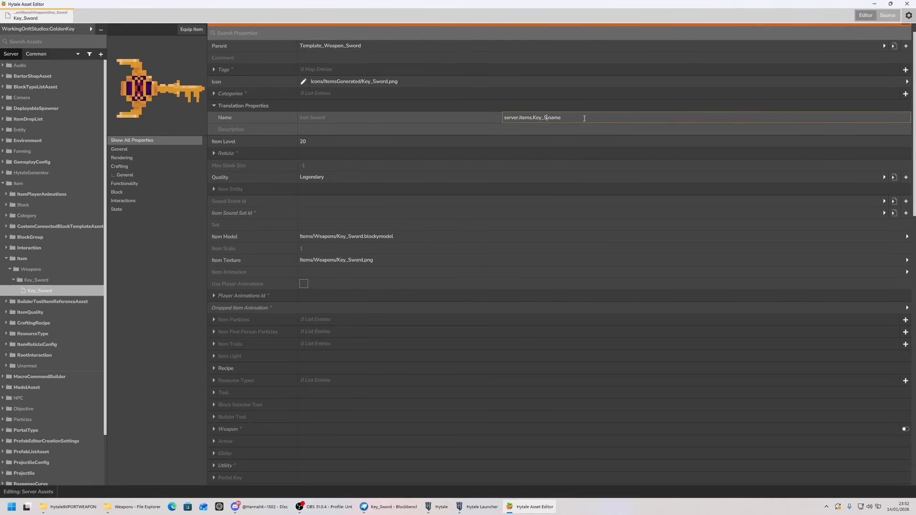
pyautogui.write('_Sword')
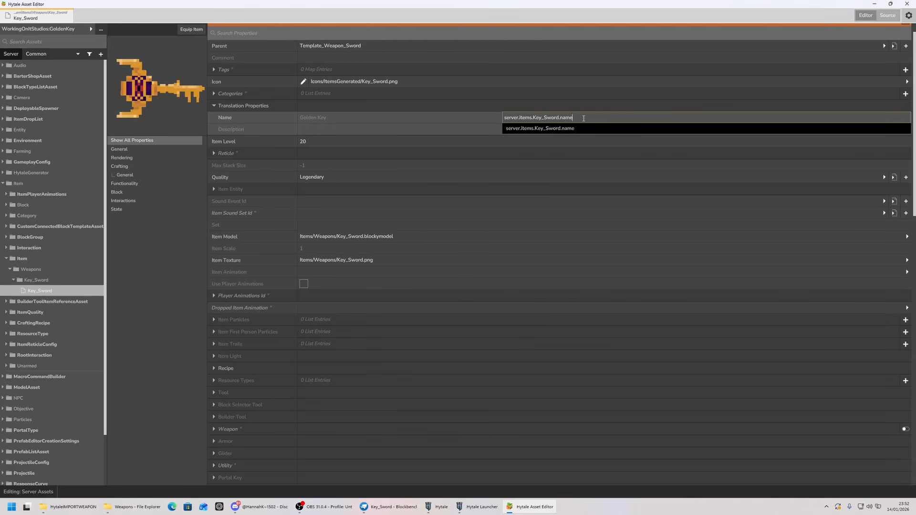
# Check the Name and Description translation fields and the General property group of Key_Sword, returning to all properties.
pyautogui.click(438, 130)
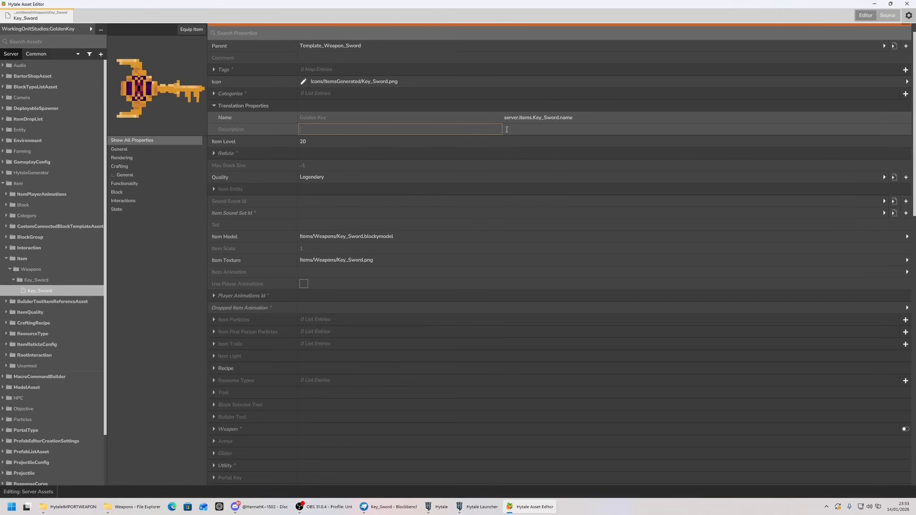
pyautogui.click(531, 128)
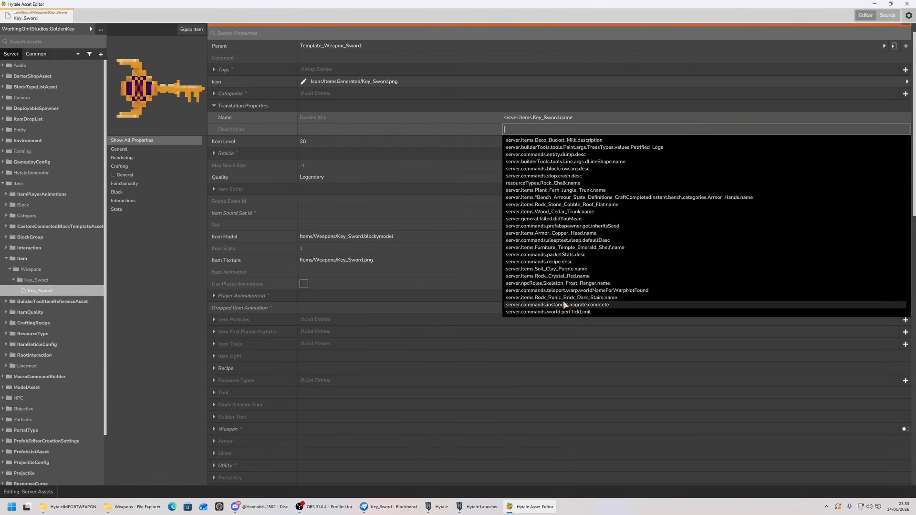
pyautogui.click(292, 116)
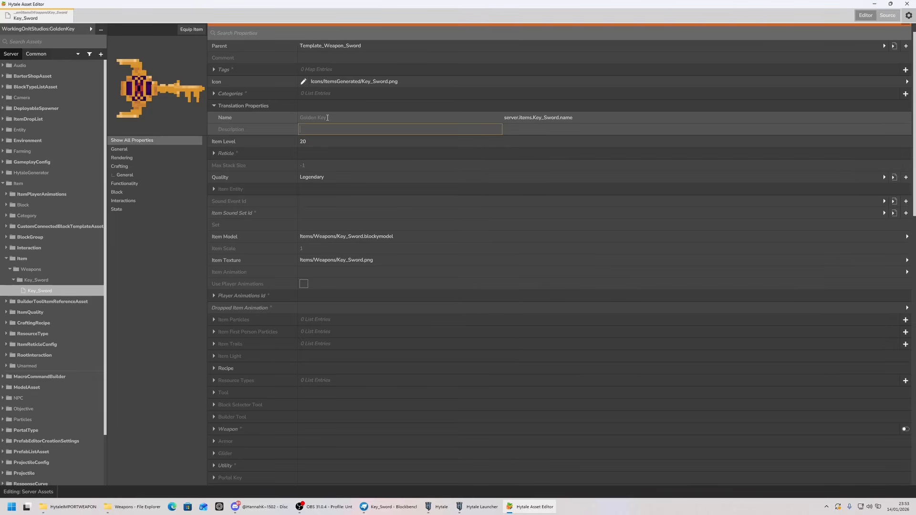
pyautogui.click(332, 117)
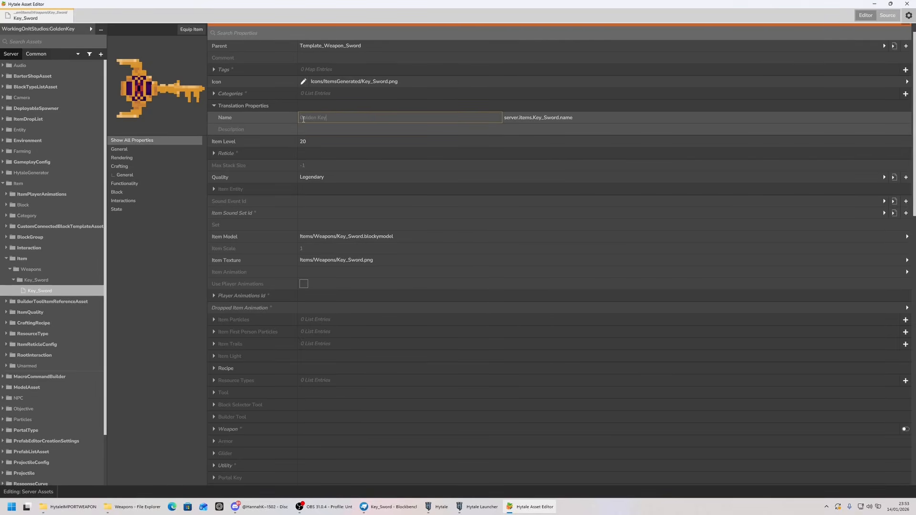
pyautogui.click(128, 148)
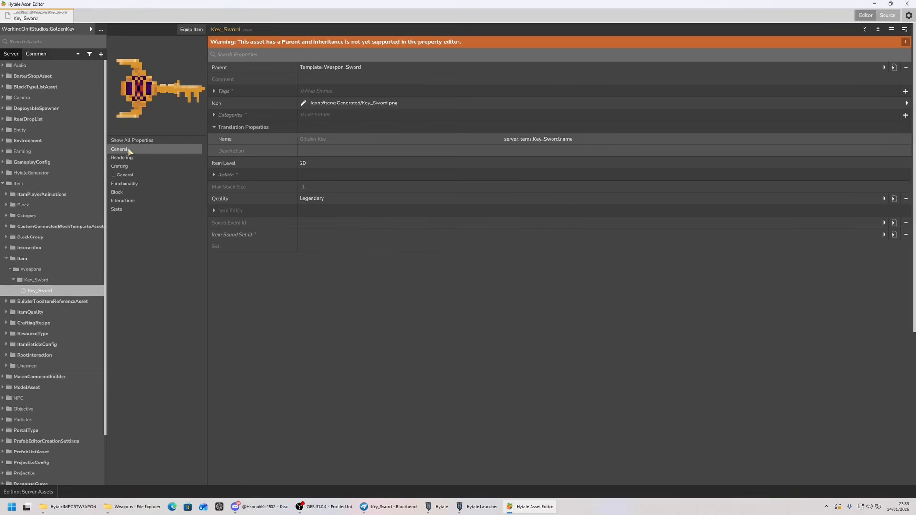
pyautogui.click(138, 142)
# Expand the sword's Recipe and its three input ingredients to view their item IDs and quantities.
pyautogui.scroll(-5, 265, 144)
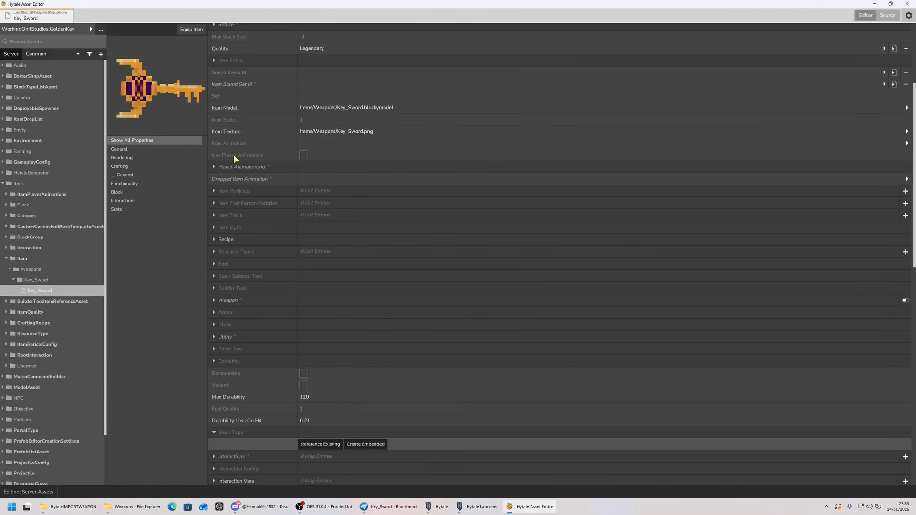
pyautogui.scroll(-1, 259, 216)
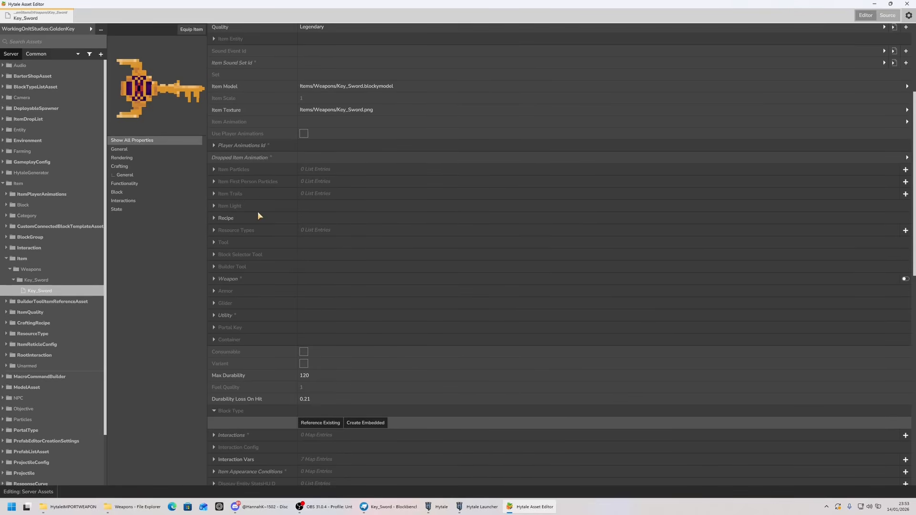
pyautogui.click(225, 220)
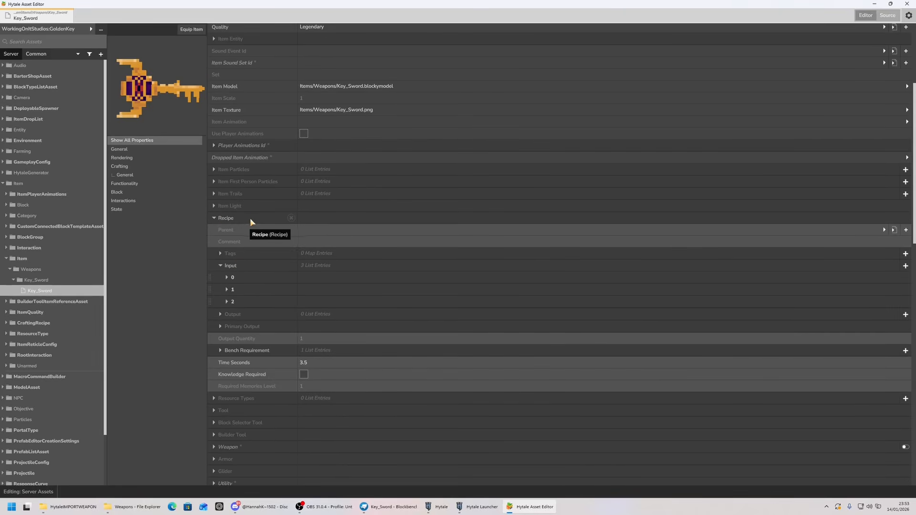
pyautogui.click(227, 278)
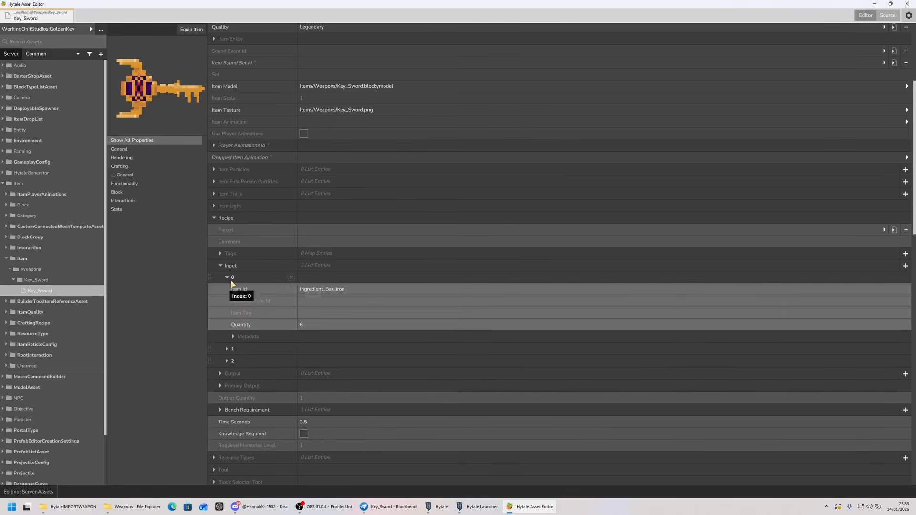
pyautogui.scroll(-1, 238, 294)
pyautogui.click(227, 328)
pyautogui.scroll(-2, 228, 334)
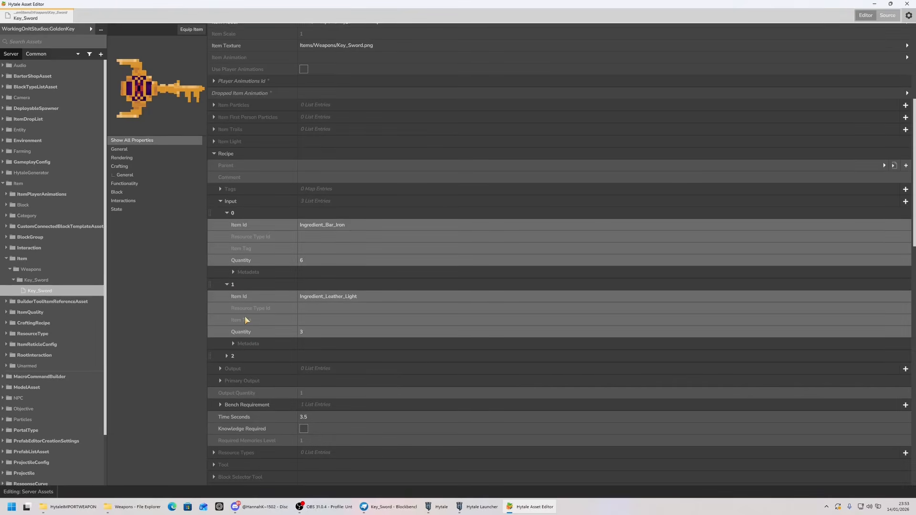
pyautogui.click(226, 356)
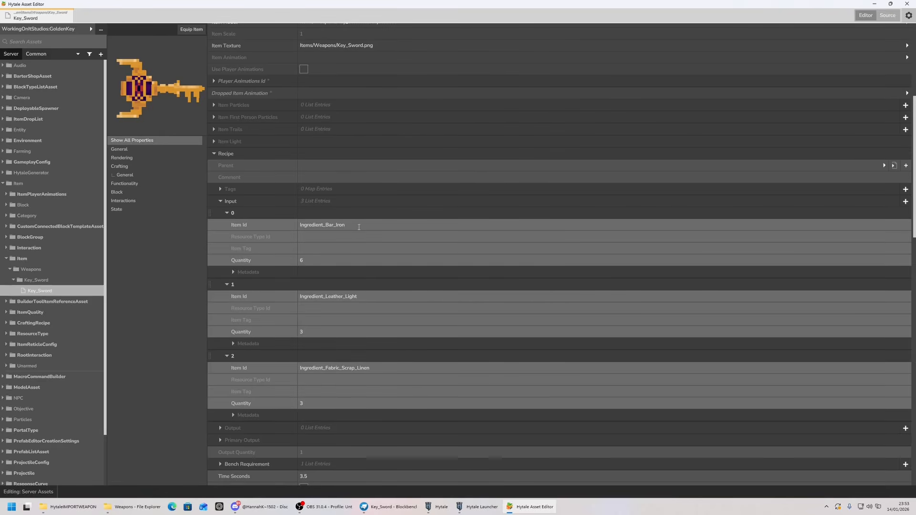
# Highlight the material part and the full item ID of the first recipe ingredient to examine it.
pyautogui.click(339, 225)
pyautogui.moveTo(345, 225); pyautogui.dragTo(338, 226)
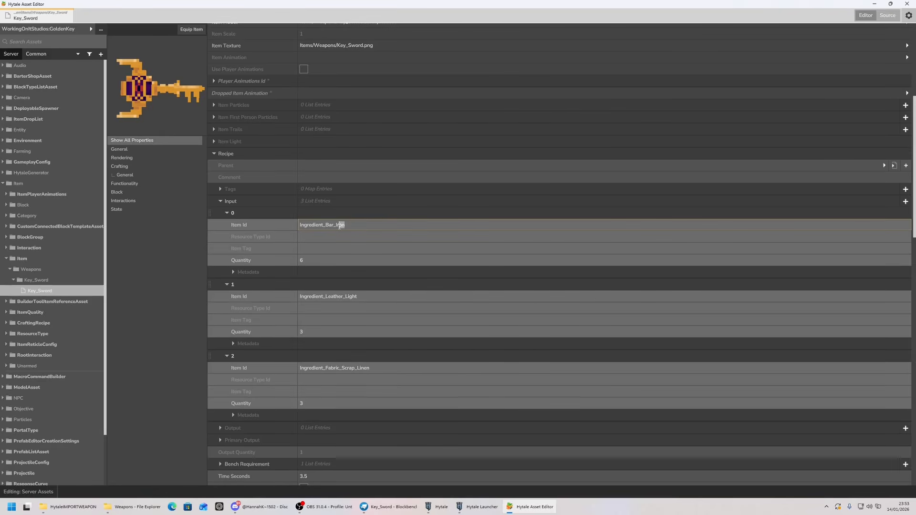
pyautogui.click(347, 226)
pyautogui.moveTo(336, 225); pyautogui.dragTo(350, 225)
pyautogui.click(353, 225)
pyautogui.scroll(-1, 360, 226)
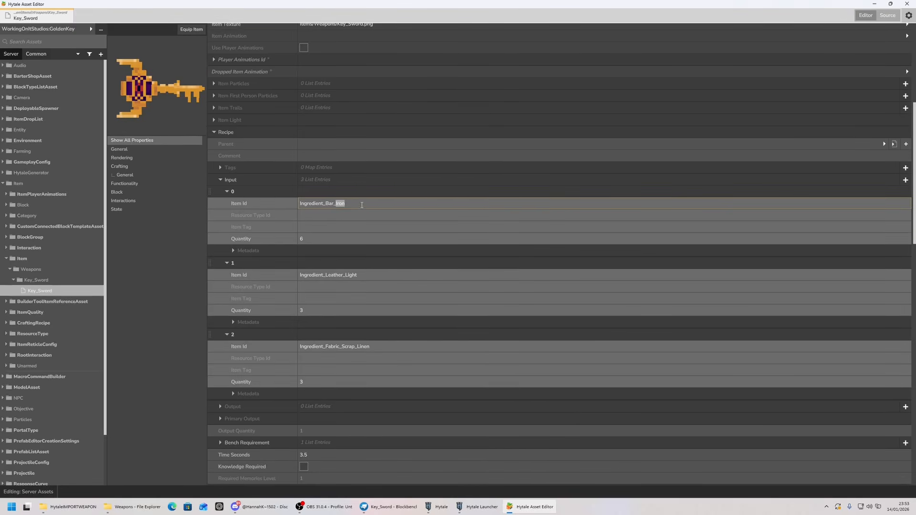
pyautogui.click(371, 204)
pyautogui.moveTo(364, 204); pyautogui.dragTo(281, 205)
# Examine the recipe's Primary Output and its Bench Requirement entry, collapsing both sections again.
pyautogui.scroll(-3, 395, 207)
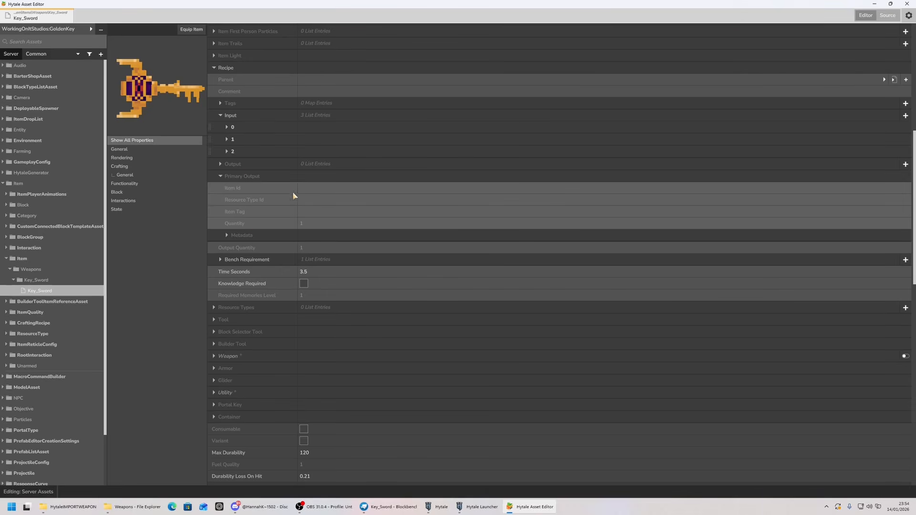
pyautogui.click(221, 176)
pyautogui.click(222, 199)
pyautogui.click(226, 211)
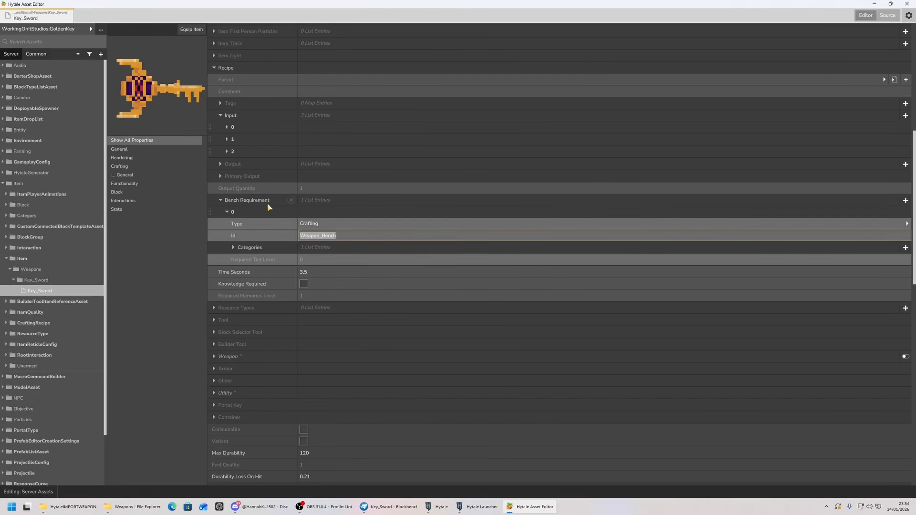
pyautogui.click(279, 212)
pyautogui.click(228, 213)
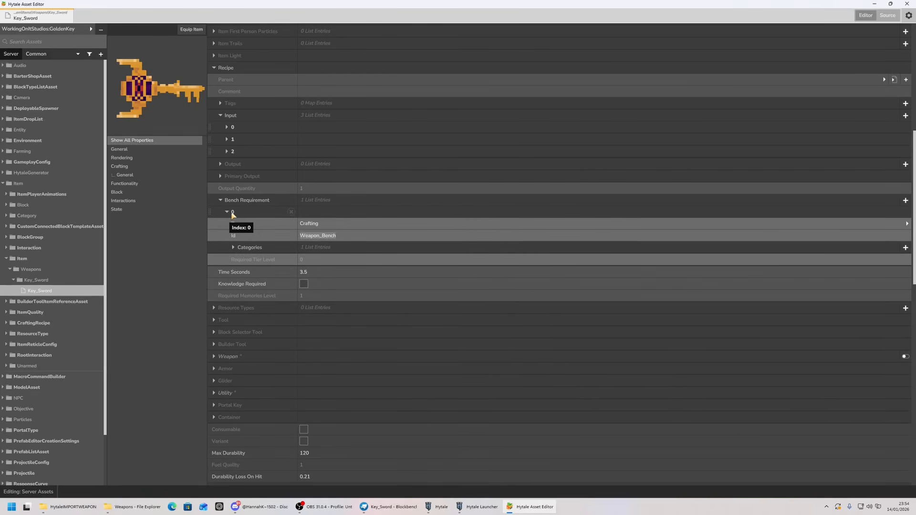
pyautogui.click(220, 199)
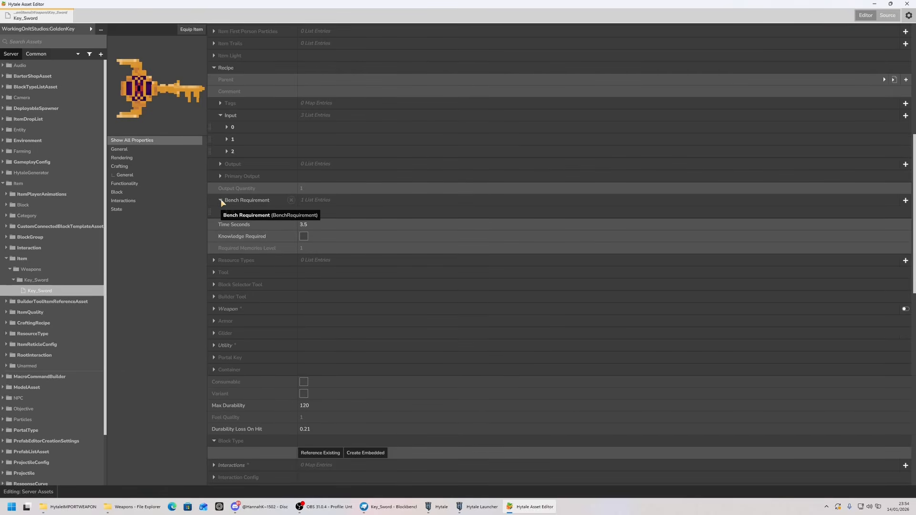
# Expand the Weapon properties and add a SignatureCharges stat modifier from the Hytale assets.
pyautogui.scroll(-3, 220, 199)
pyautogui.click(215, 210)
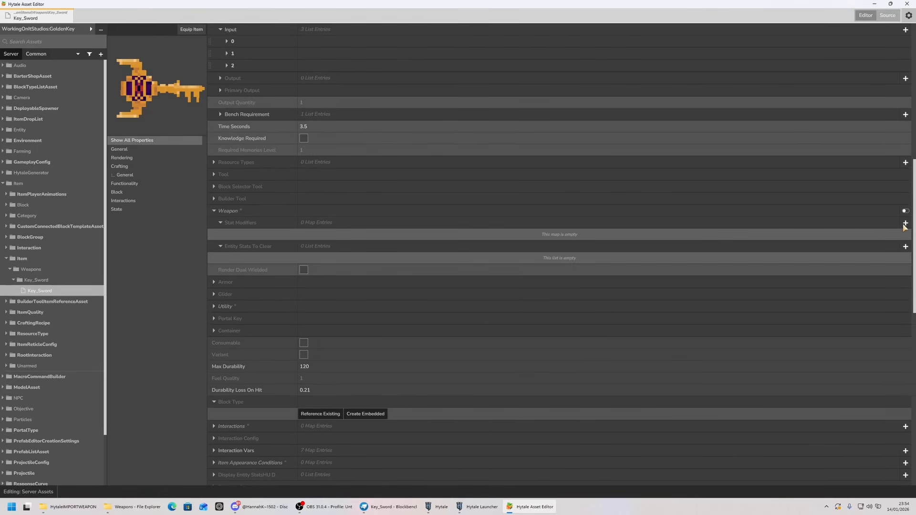
pyautogui.click(906, 223)
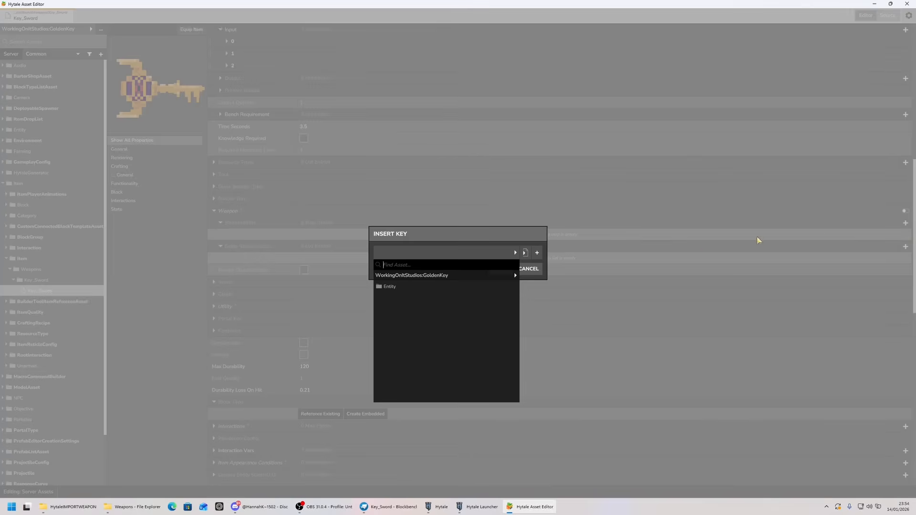
pyautogui.click(450, 276)
pyautogui.click(396, 296)
pyautogui.scroll(-1, 427, 301)
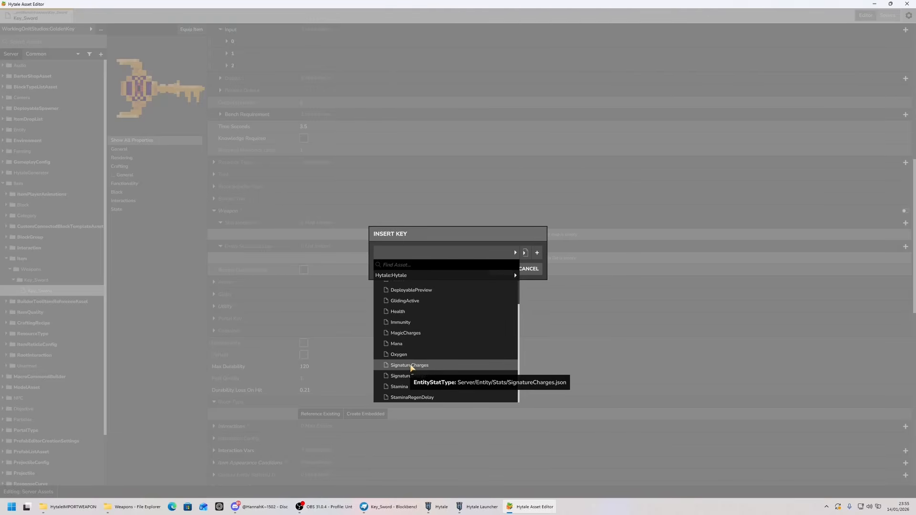
pyautogui.click(423, 366)
pyautogui.click(228, 234)
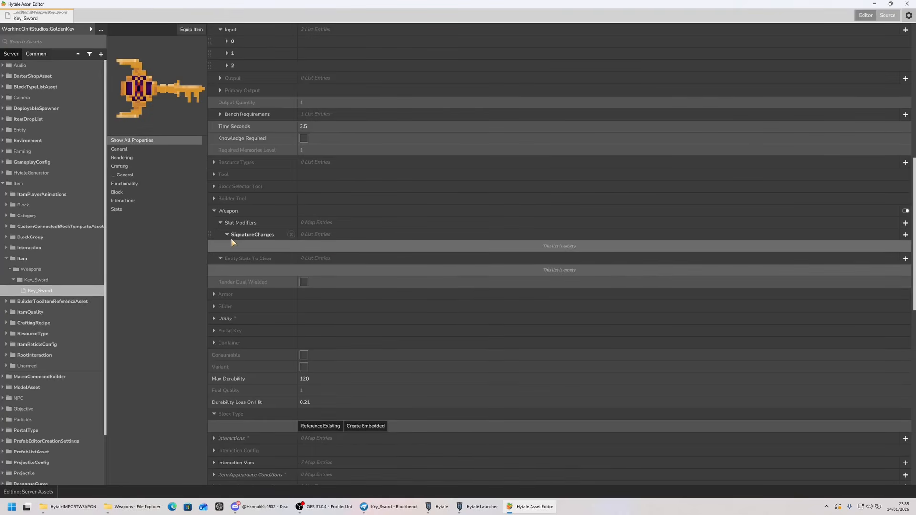
# Add an entry under SignatureCharges with target Max, amount 1 and calculation type Additive.
pyautogui.click(906, 235)
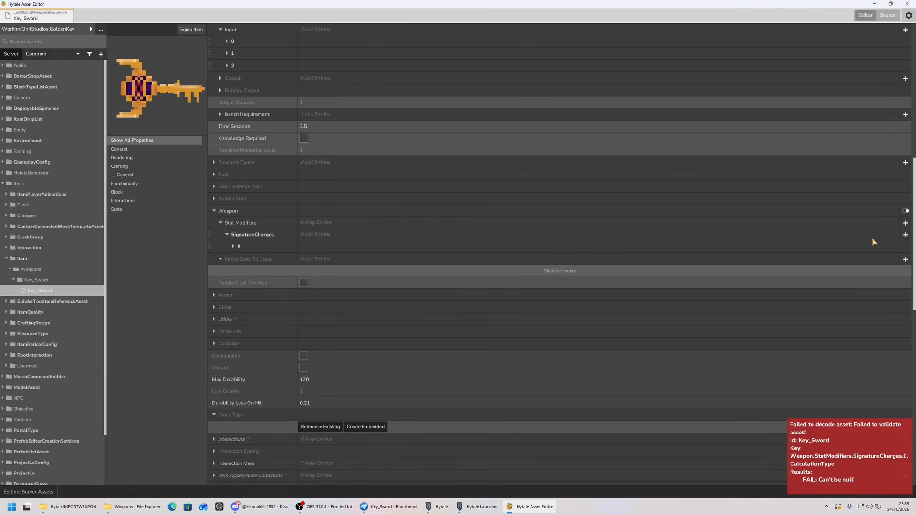
pyautogui.click(233, 246)
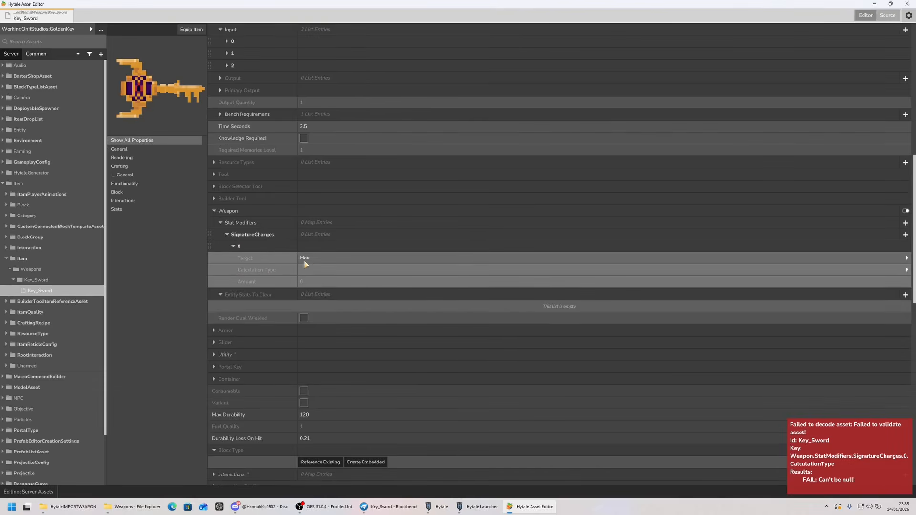
pyautogui.click(308, 259)
pyautogui.click(306, 289)
pyautogui.click(311, 282)
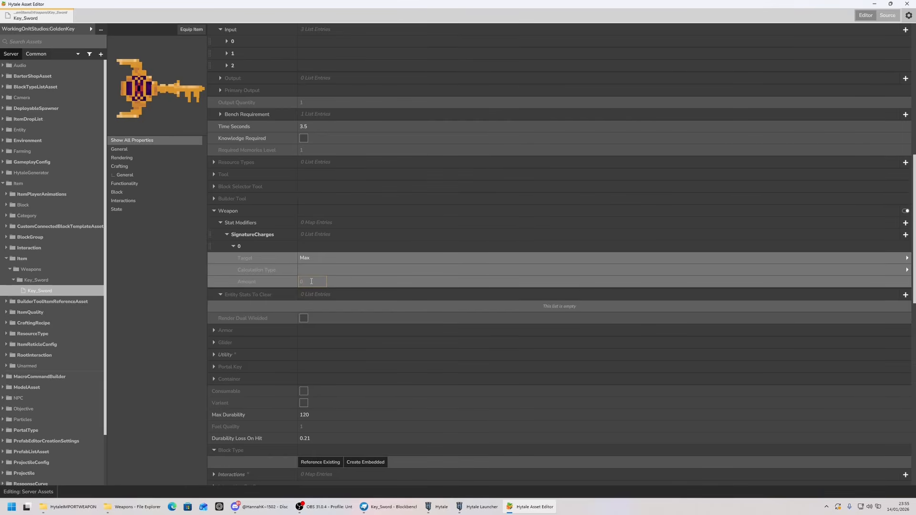
pyautogui.write('1')
pyautogui.press('Return')
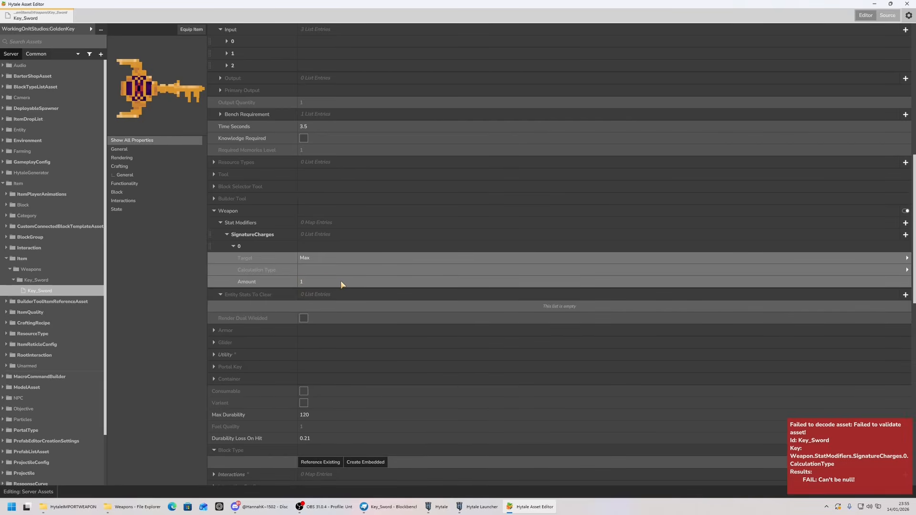
pyautogui.click(319, 270)
pyautogui.click(319, 293)
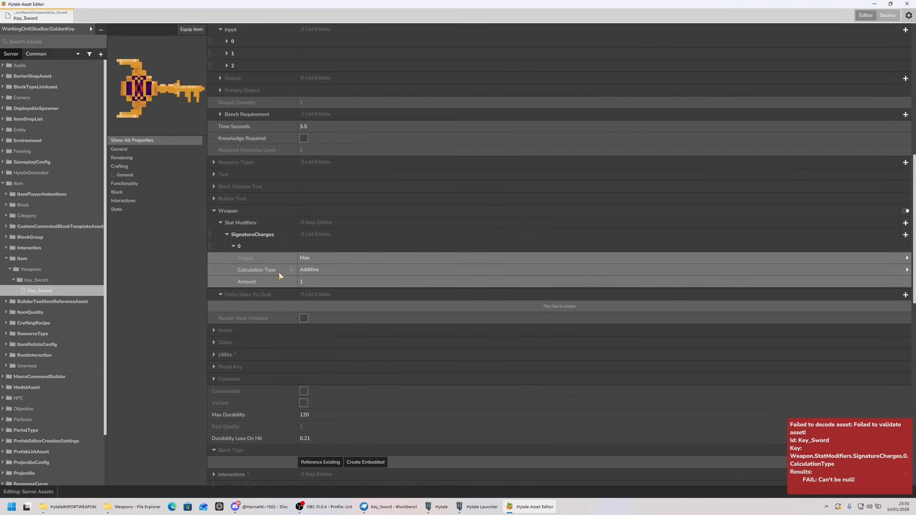
# Raise the SignatureCharges entry's amount to 2 and finally 3, and collapse the weapon stat sections.
pyautogui.click(325, 281)
pyautogui.write('2')
pyautogui.press('Return')
pyautogui.click(325, 281)
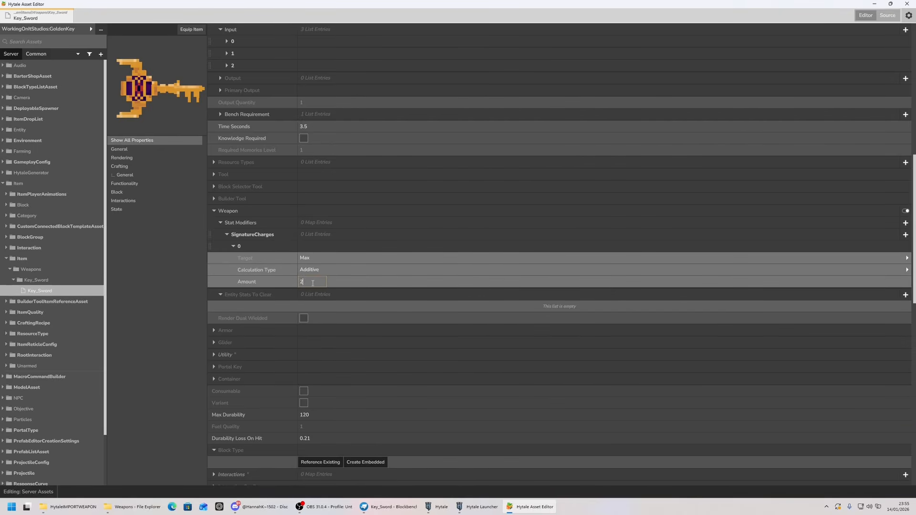
pyautogui.write('3')
pyautogui.press('Return')
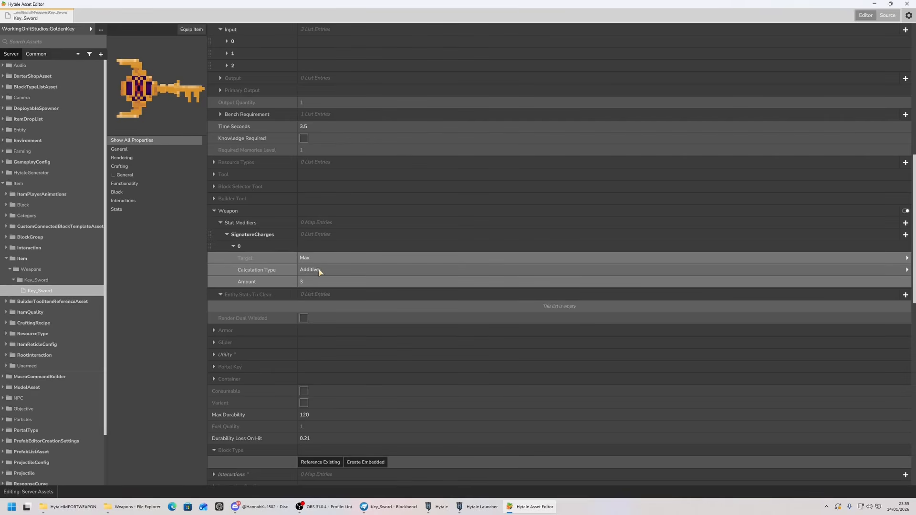
pyautogui.click(233, 246)
pyautogui.click(220, 222)
pyautogui.click(221, 234)
# Set the sword's Max Durability to 500 and its Durability Loss On Hit to 0.01.
pyautogui.scroll(-8, 239, 238)
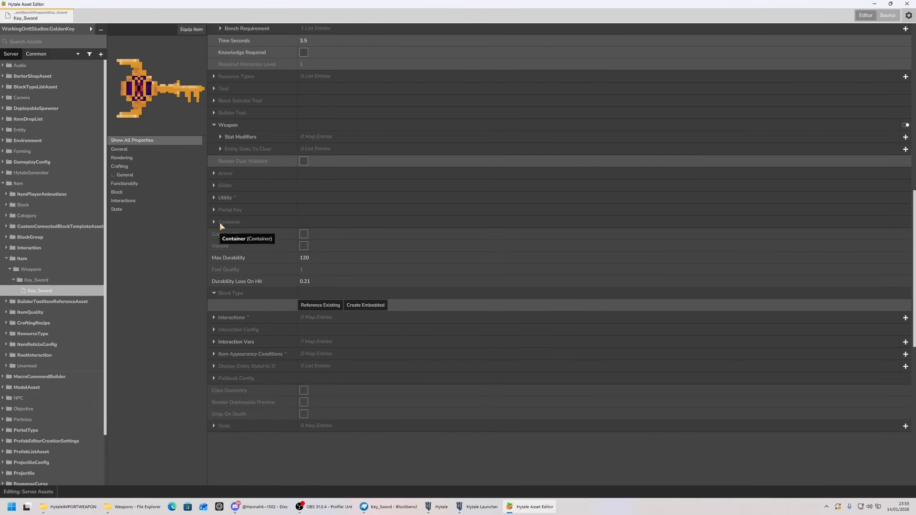
pyautogui.click(311, 258)
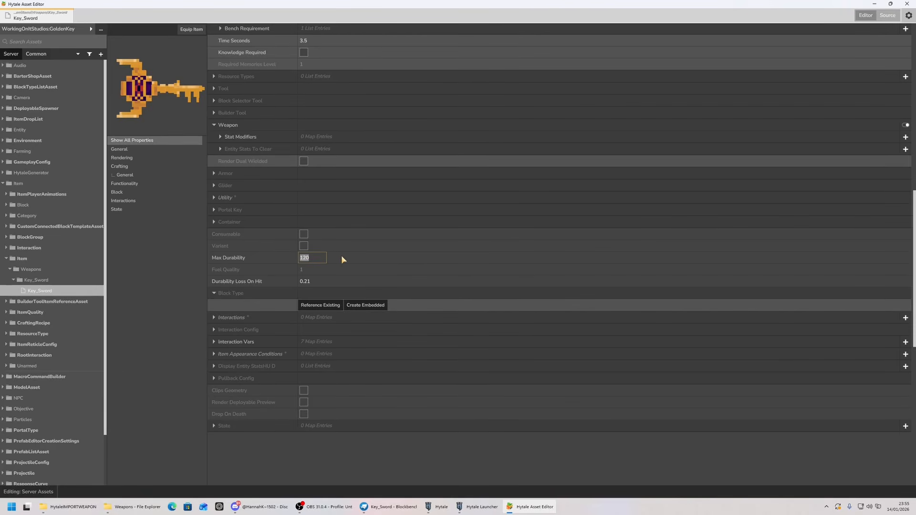
pyautogui.write('500')
pyautogui.click(317, 283)
pyautogui.moveTo(316, 284); pyautogui.dragTo(307, 282)
pyautogui.write('0')
pyautogui.click(361, 278)
# Examine the sword's Interaction Vars damage entries and the options under Interaction Config.
pyautogui.scroll(-1, 301, 327)
pyautogui.click(218, 321)
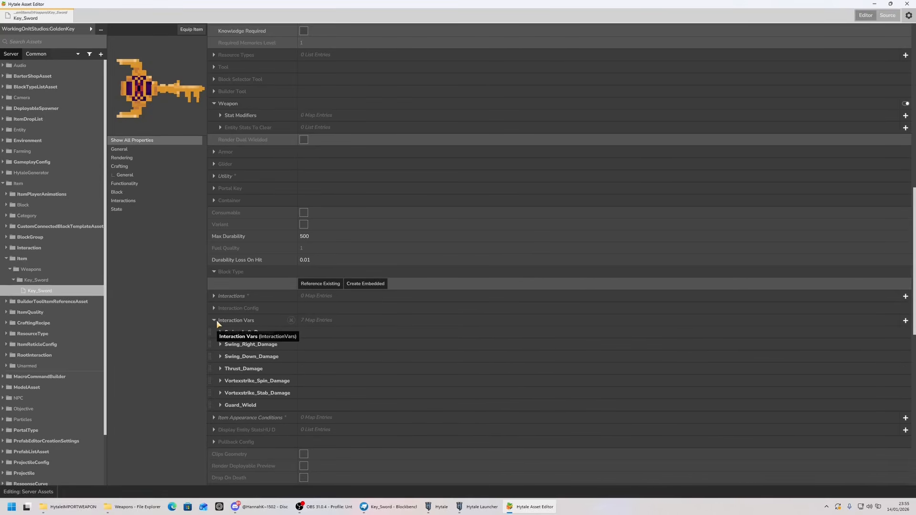
pyautogui.click(214, 320)
pyautogui.scroll(-2, 248, 313)
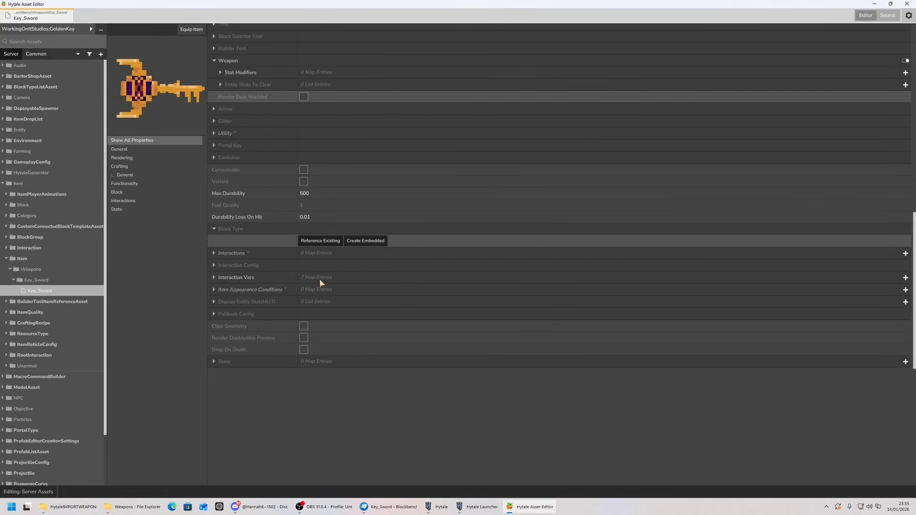
pyautogui.click(214, 277)
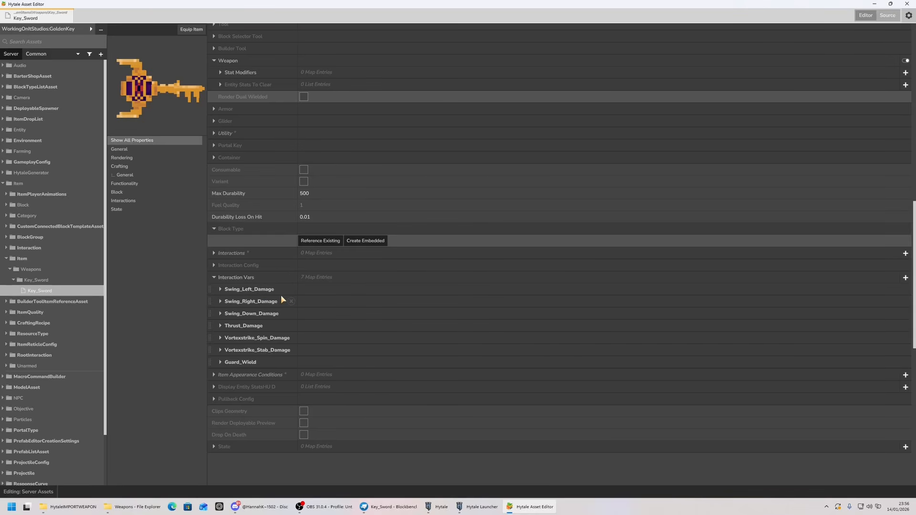
pyautogui.scroll(-3, 258, 305)
pyautogui.click(218, 160)
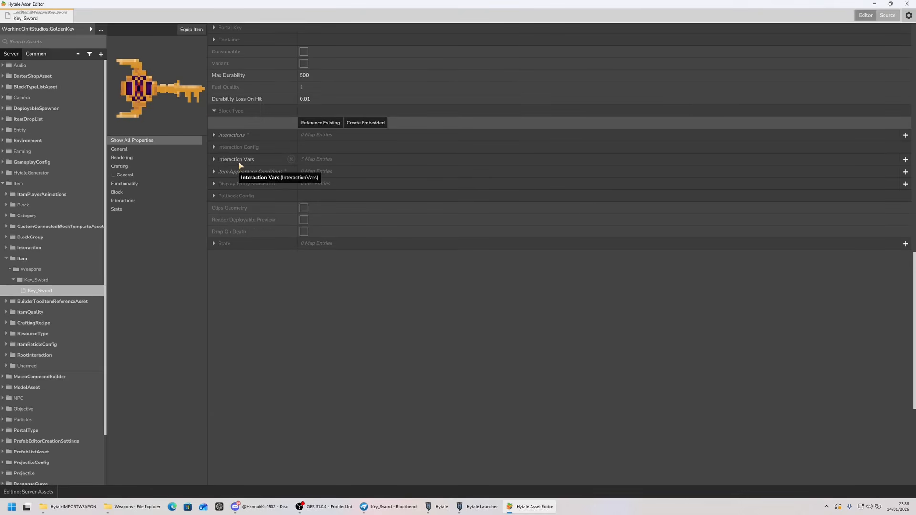
pyautogui.click(216, 147)
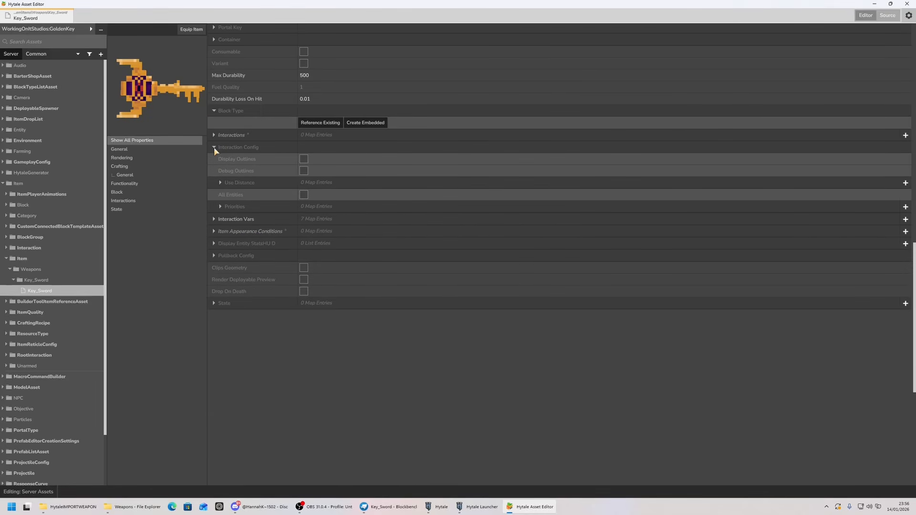
# In the Key_Sword JSON source, set the Swing_Left_Damage base physical damage to 12 and apply the change.
pyautogui.click(214, 147)
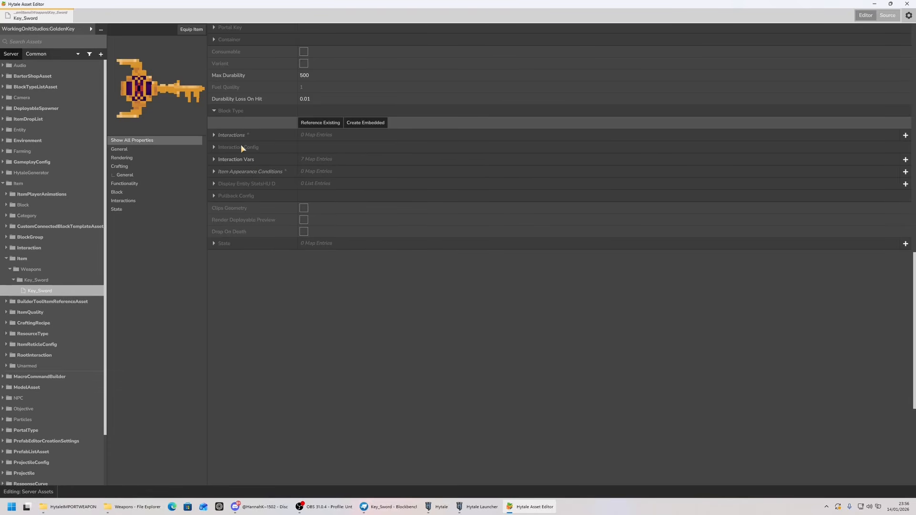
pyautogui.click(887, 16)
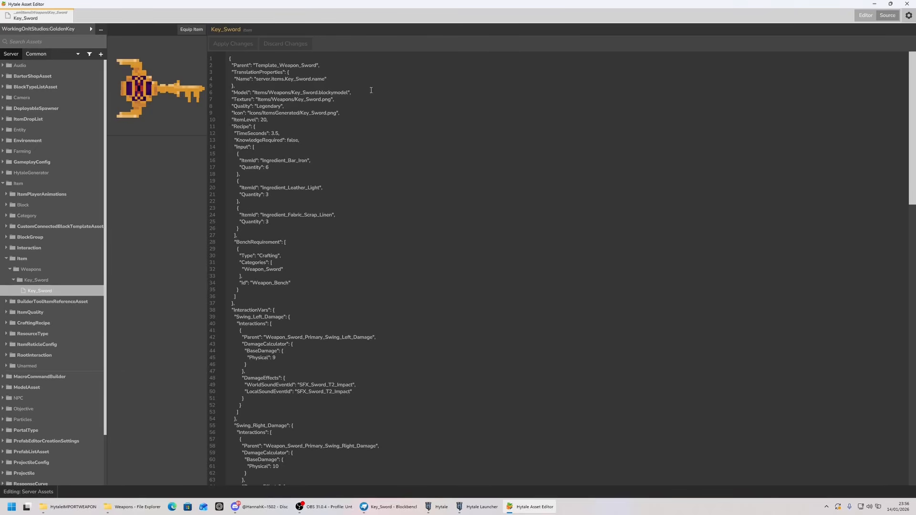
pyautogui.scroll(-7, 370, 90)
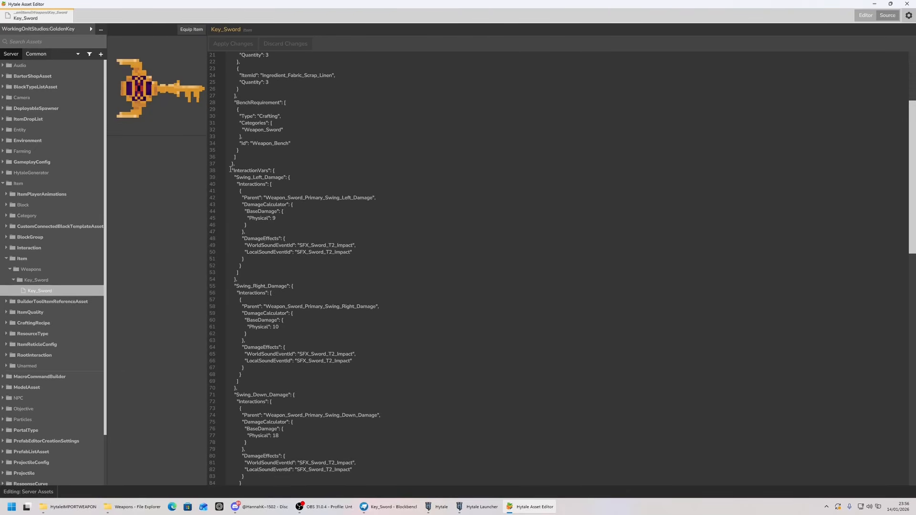
pyautogui.moveTo(230, 169); pyautogui.dragTo(275, 170)
pyautogui.scroll(-2, 275, 171)
pyautogui.moveTo(232, 145); pyautogui.dragTo(274, 153)
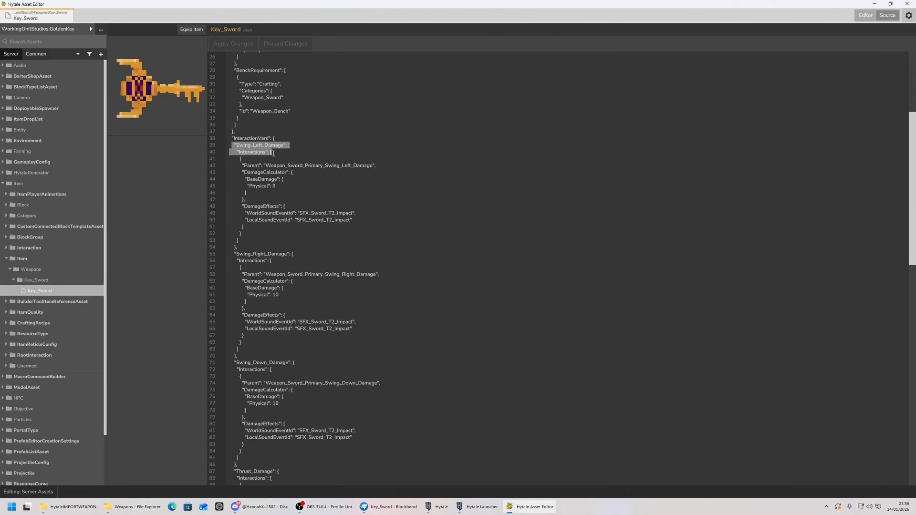
pyautogui.click(272, 152)
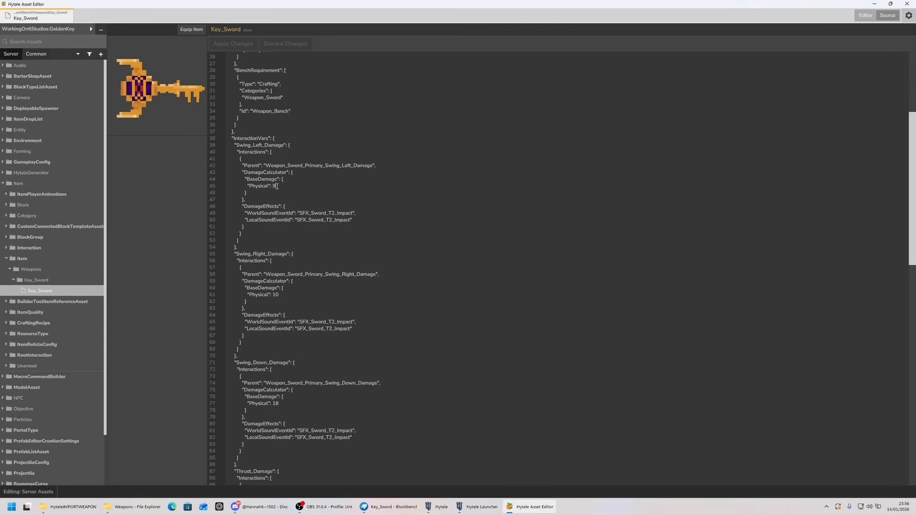
pyautogui.doubleClick(276, 186)
pyautogui.write('12')
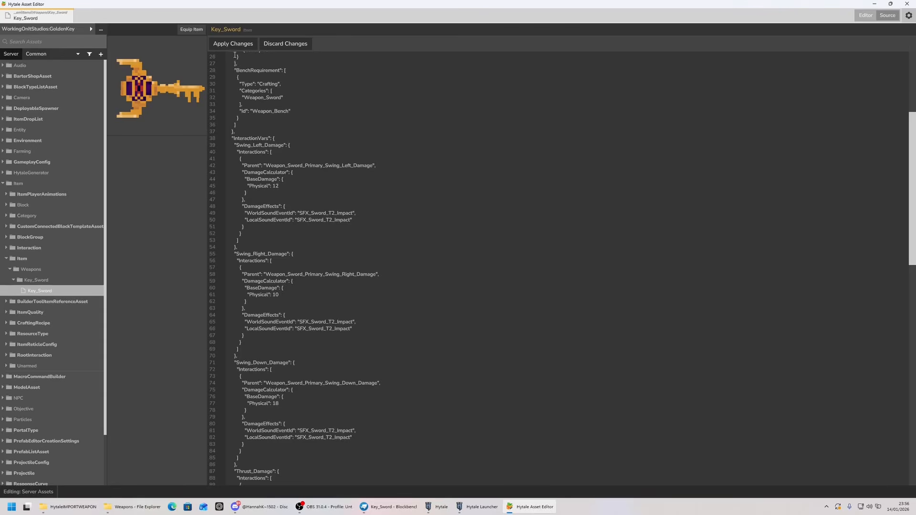
pyautogui.click(239, 43)
# Set the base physical damage to 32 for Swing_Right_Damage and 45 for Swing_Down_Damage in the source.
pyautogui.scroll(-5, 295, 189)
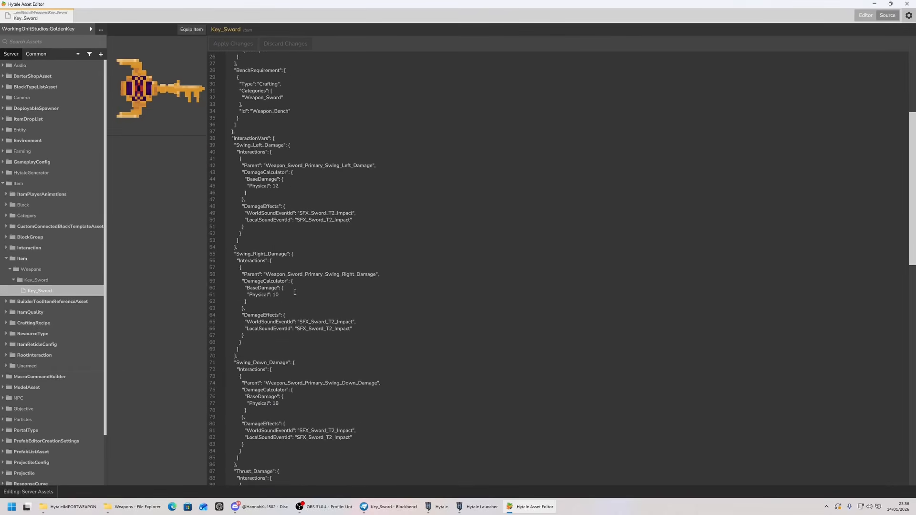
pyautogui.doubleClick(277, 295)
pyautogui.write('32')
pyautogui.scroll(-1, 308, 293)
pyautogui.scroll(-1, 309, 291)
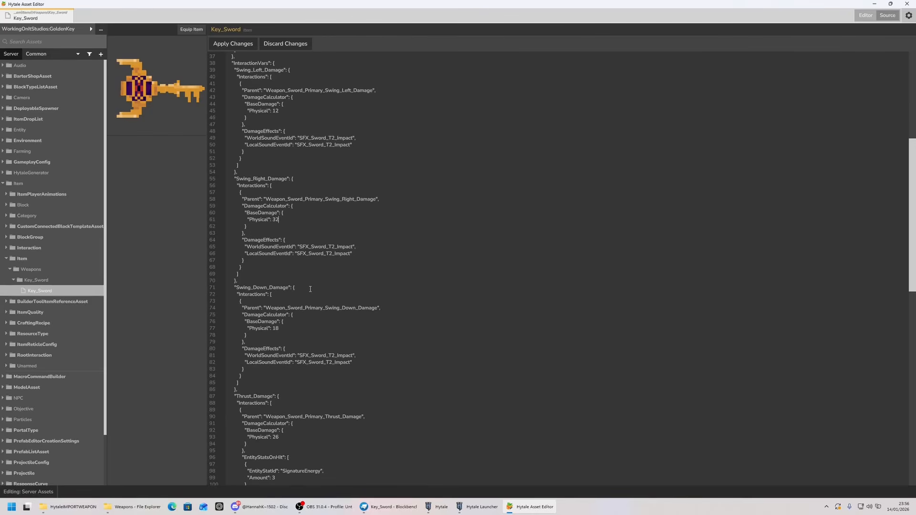
pyautogui.moveTo(279, 329); pyautogui.dragTo(276, 328)
pyautogui.write('45')
# Set the Thrust_Damage base physical damage to 100 and apply the source changes.
pyautogui.scroll(-3, 301, 315)
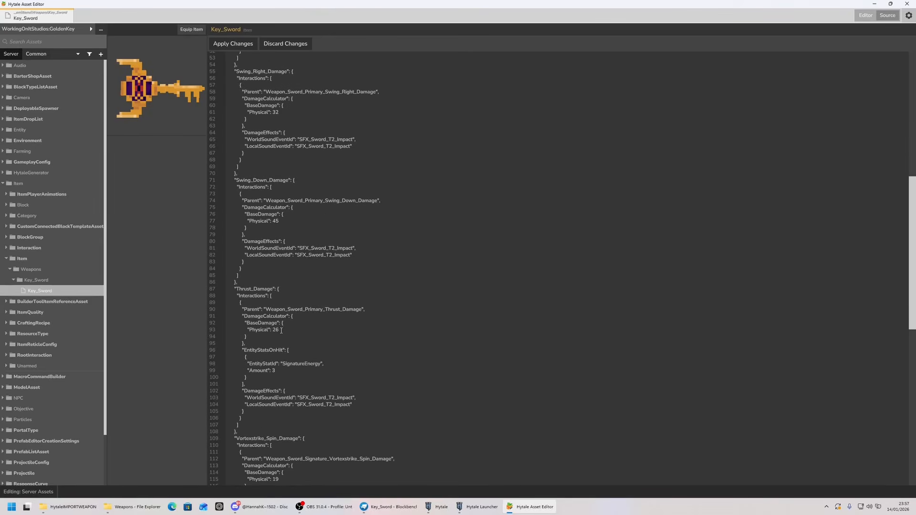
pyautogui.doubleClick(277, 330)
pyautogui.write('100')
pyautogui.click(244, 45)
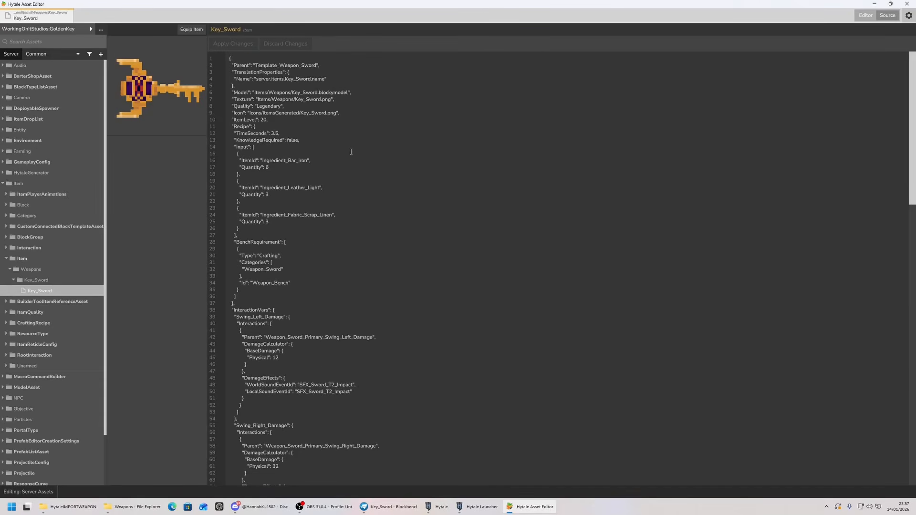
# Return to the sword's property editor and toggle Render Dual Wielded in its Weapon properties.
pyautogui.click(866, 15)
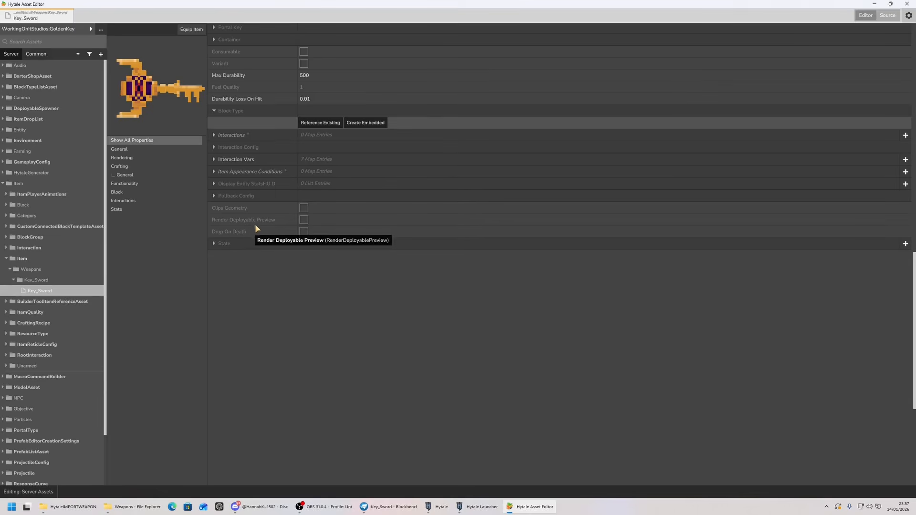
pyautogui.click(150, 141)
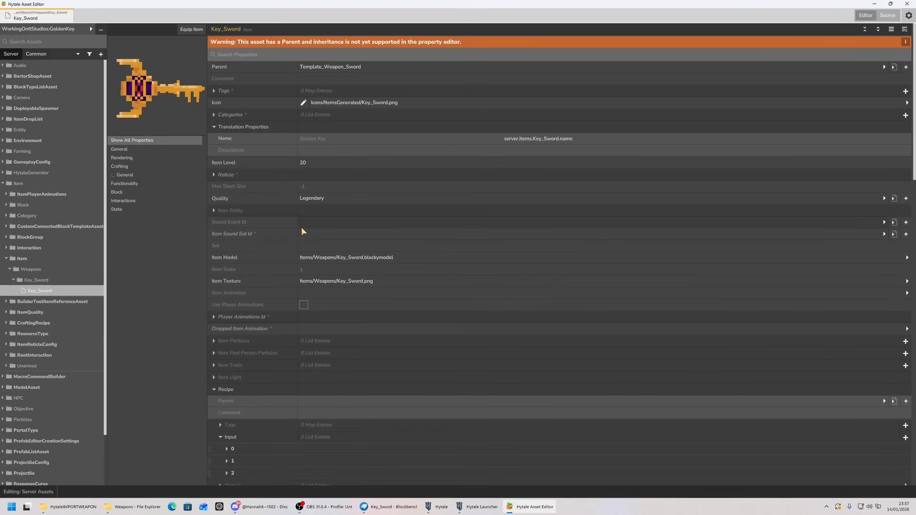
pyautogui.scroll(-5, 301, 149)
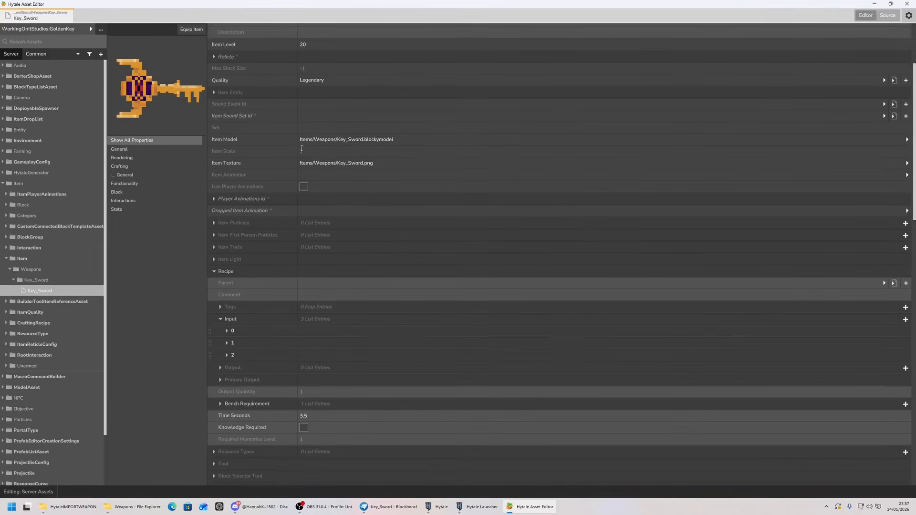
pyautogui.scroll(-2, 302, 154)
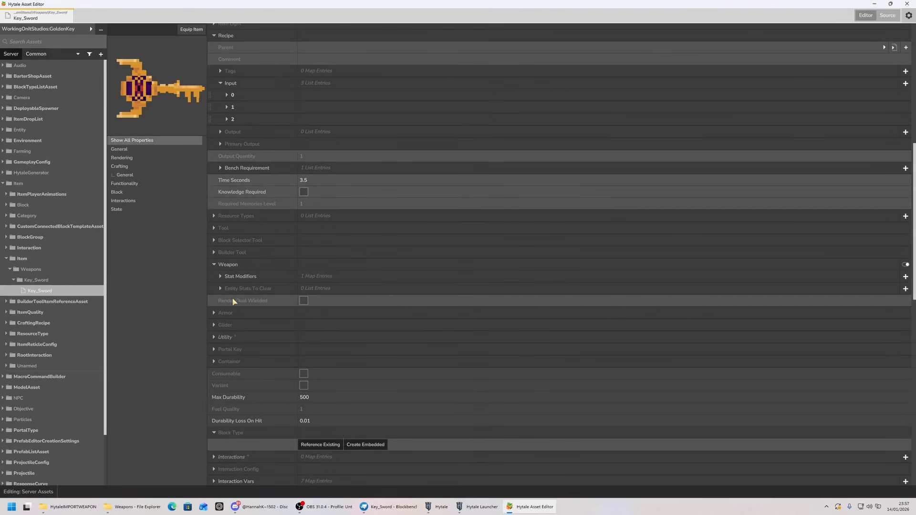
pyautogui.click(303, 301)
# Switch to Hytale, hold the Golden Key and check its tooltip in the inventory.
pyautogui.click(437, 507)
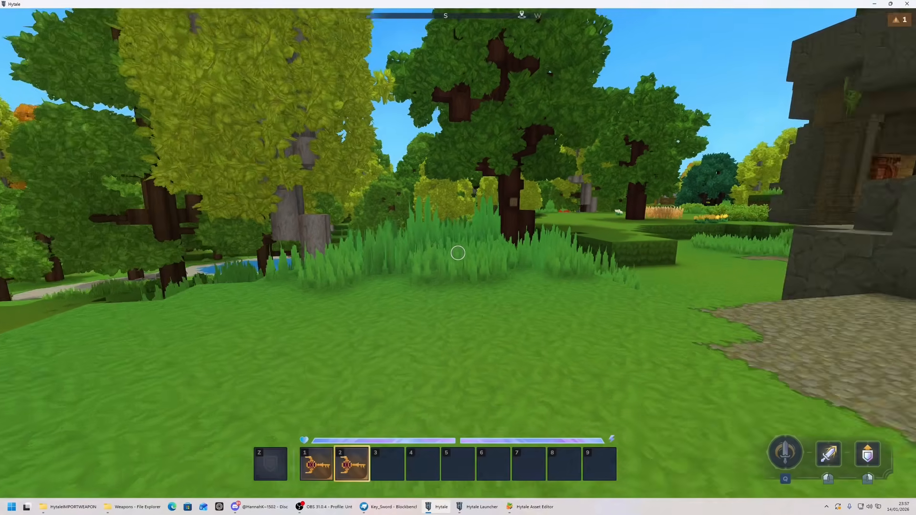
pyautogui.scroll(-1, 459, 253)
pyautogui.scroll(1, 458, 253)
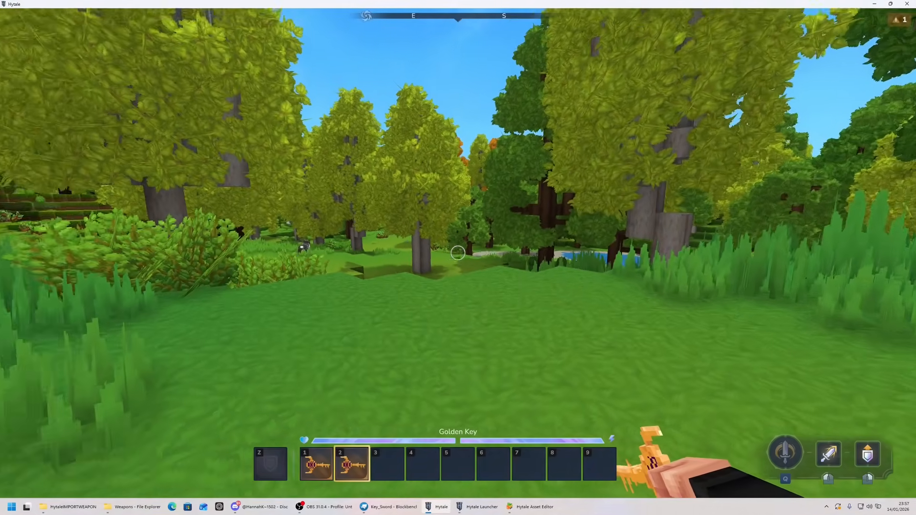
pyautogui.press('Tab')
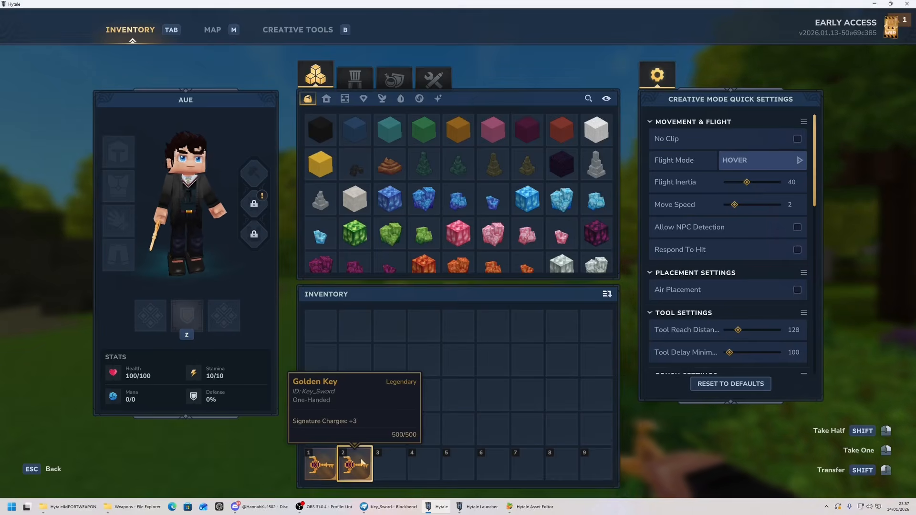
pyautogui.press('Tab')
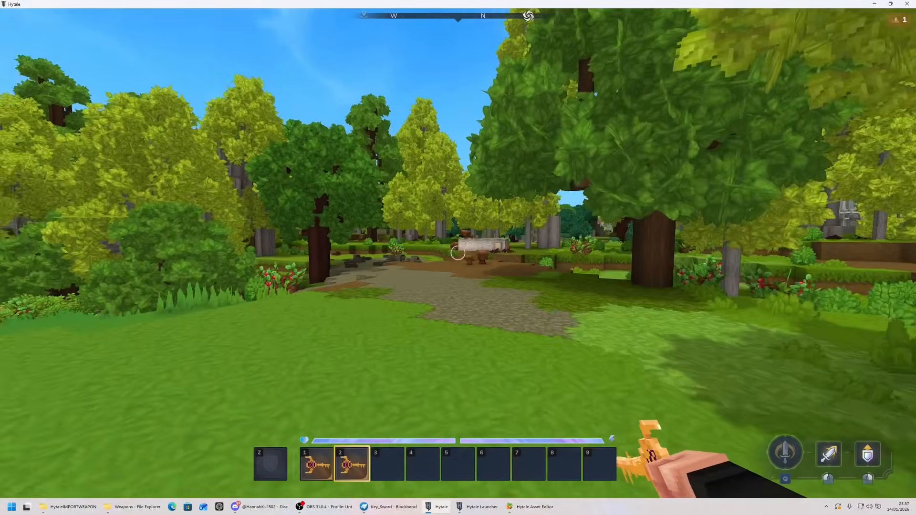
# Find animals in the game world and attack them with the Golden Key to test its damage.
pyautogui.press('w')
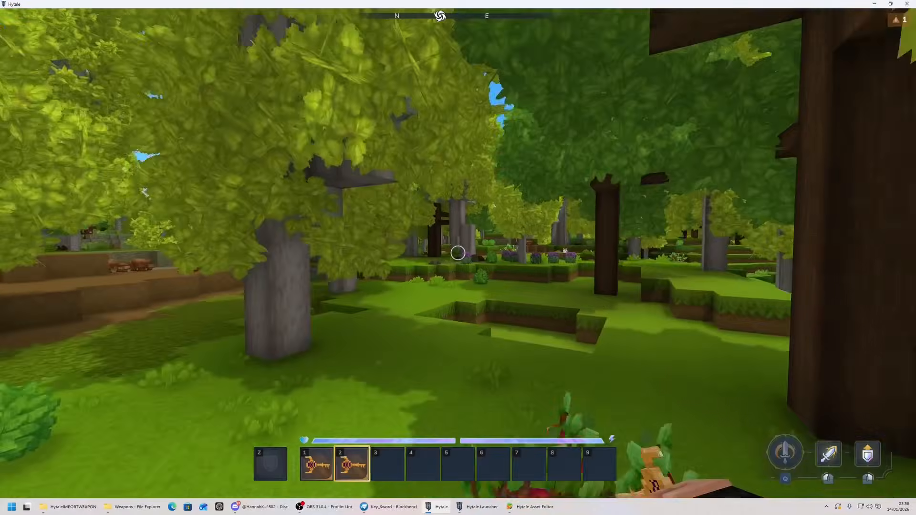
pyautogui.press('w')
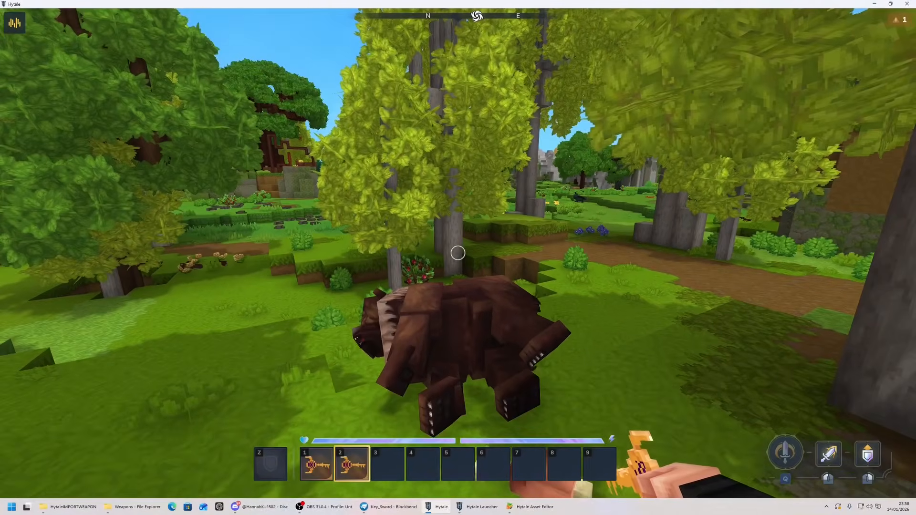
pyautogui.press('w')
pyautogui.press('s')
pyautogui.scroll(-2, 458, 253)
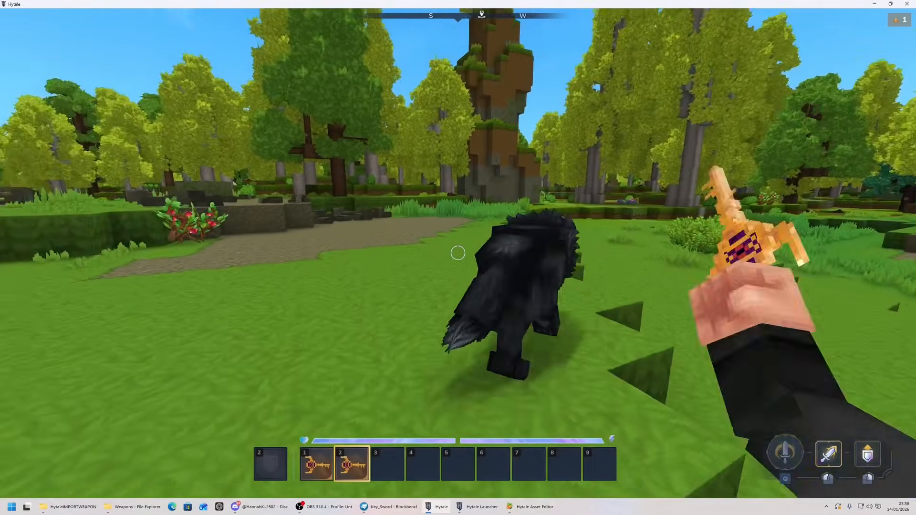
pyautogui.click(458, 252)
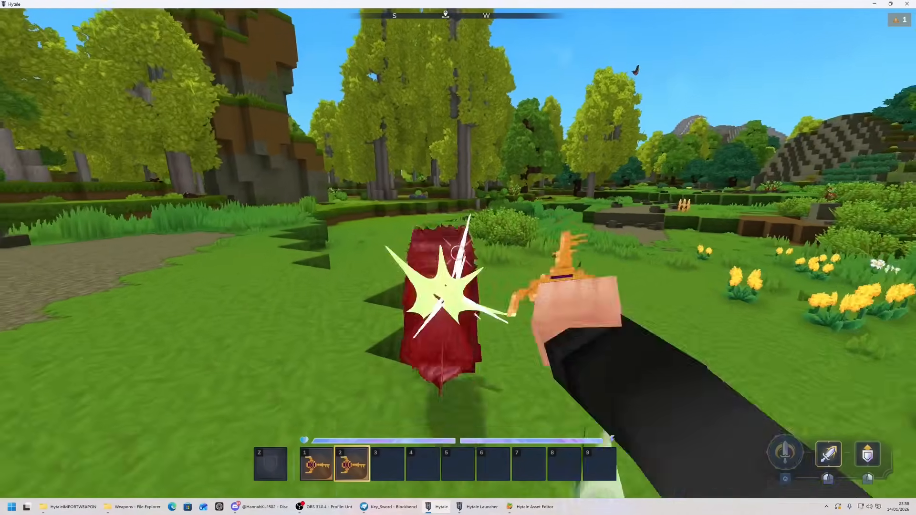
pyautogui.press('w')
# View the character in third person, test the Golden Key's secondary move, and return to first person.
pyautogui.press('v')
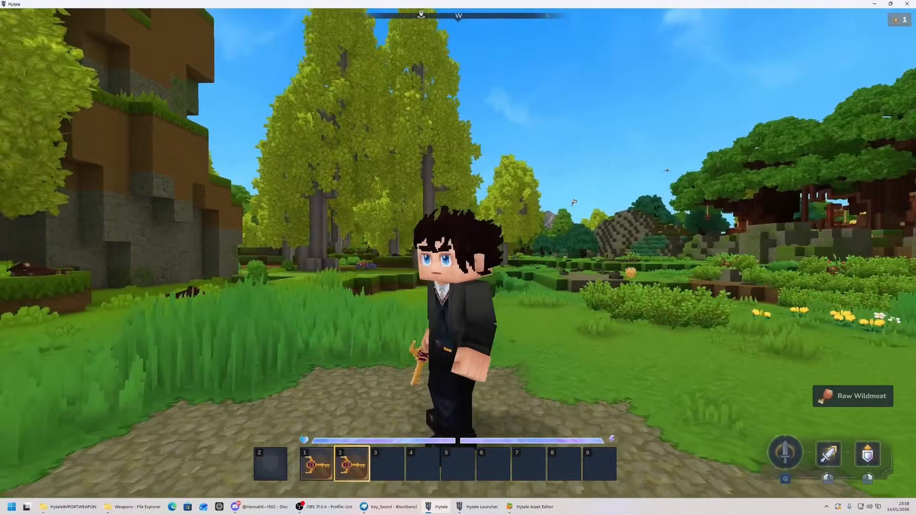
pyautogui.rightClick(459, 253)
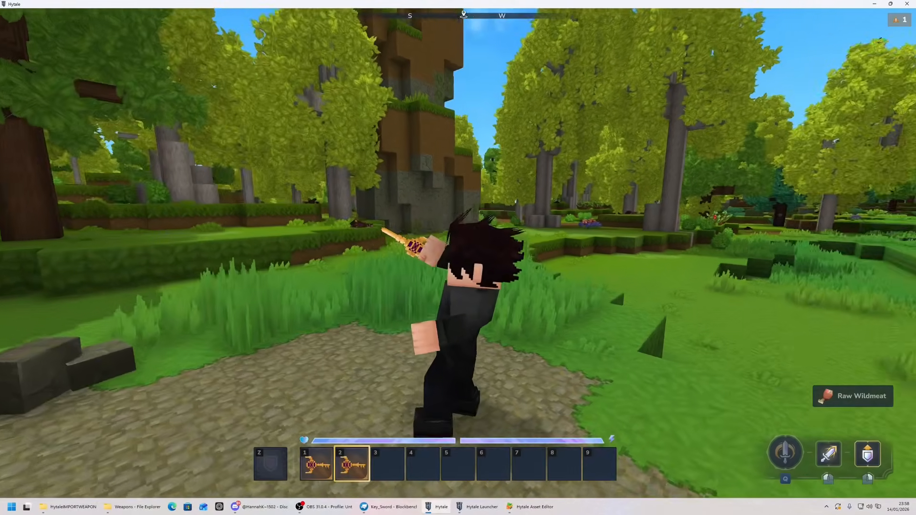
pyautogui.press('v')
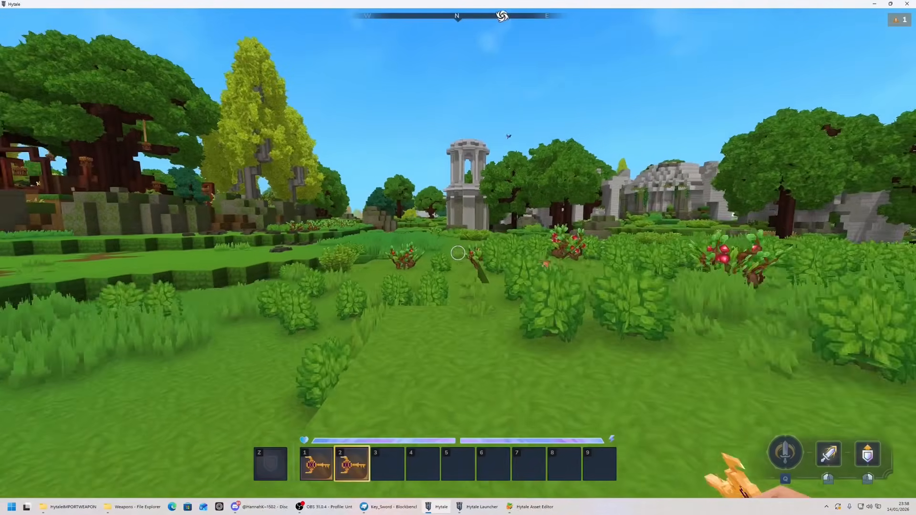
pyautogui.press('w')
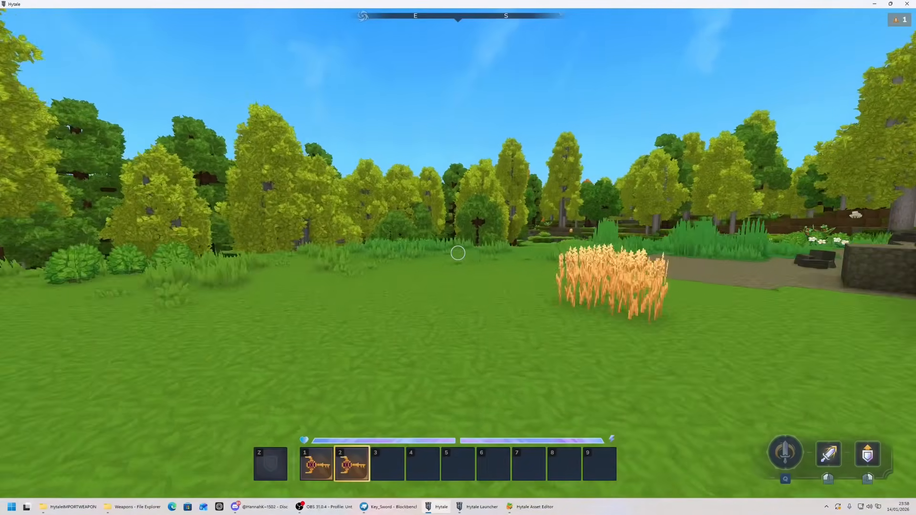
pyautogui.press('w')
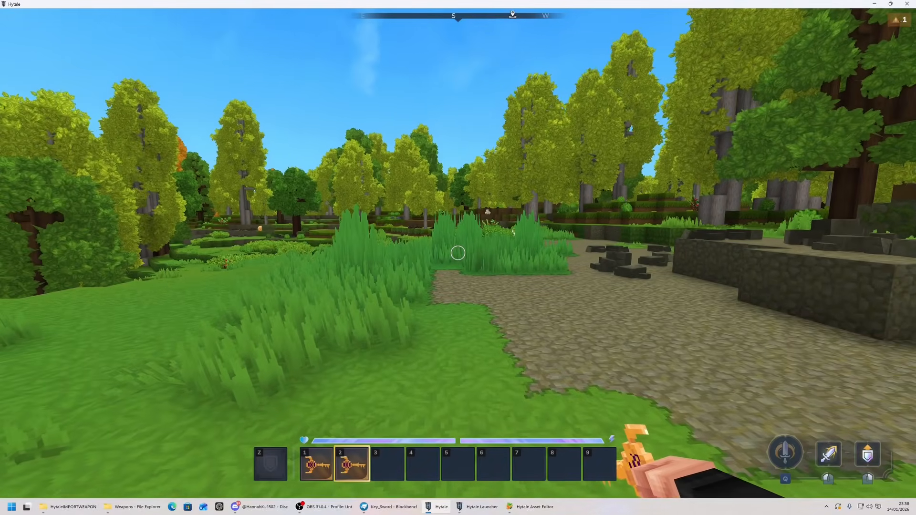
# Switch back to the Hytale Asset Editor and add the SignatureEnergy key from Hytale:Hytale to the weapon's Stat Modifiers.
pyautogui.hotkey('alt', 'Tab')
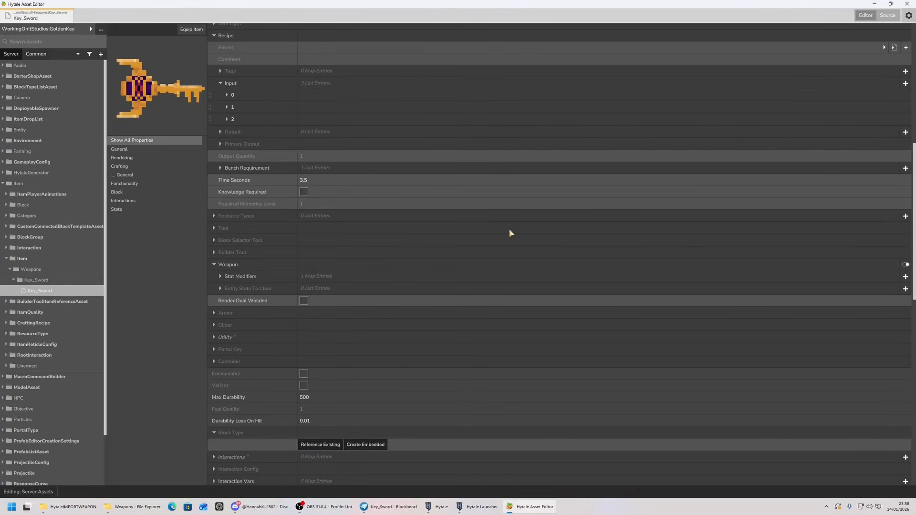
pyautogui.click(220, 276)
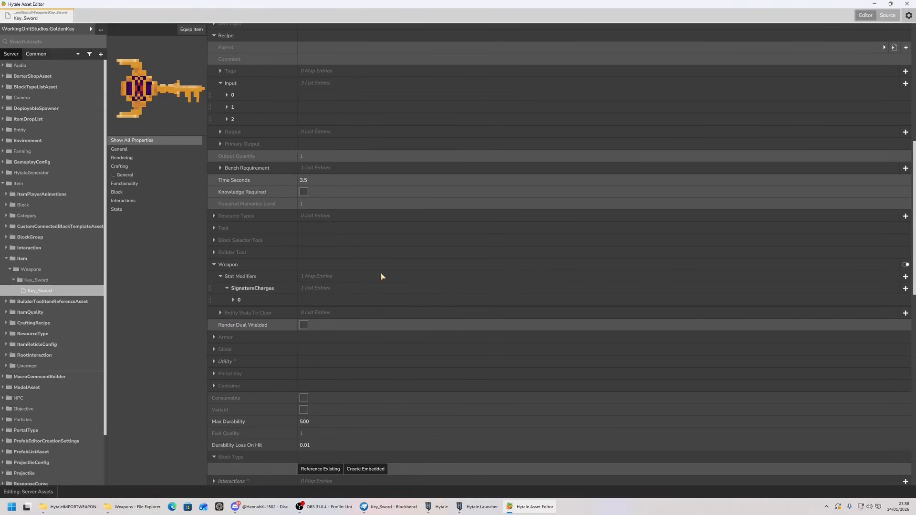
pyautogui.click(905, 277)
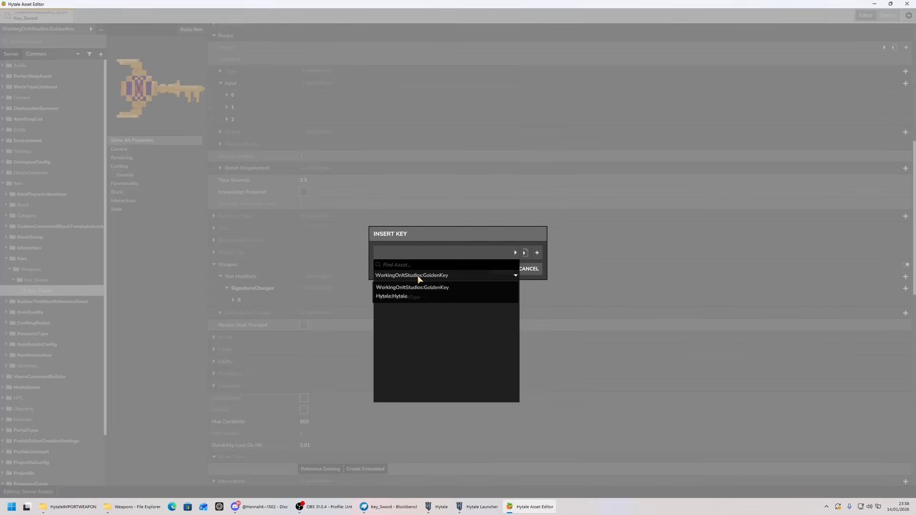
pyautogui.click(396, 296)
pyautogui.scroll(-1, 424, 313)
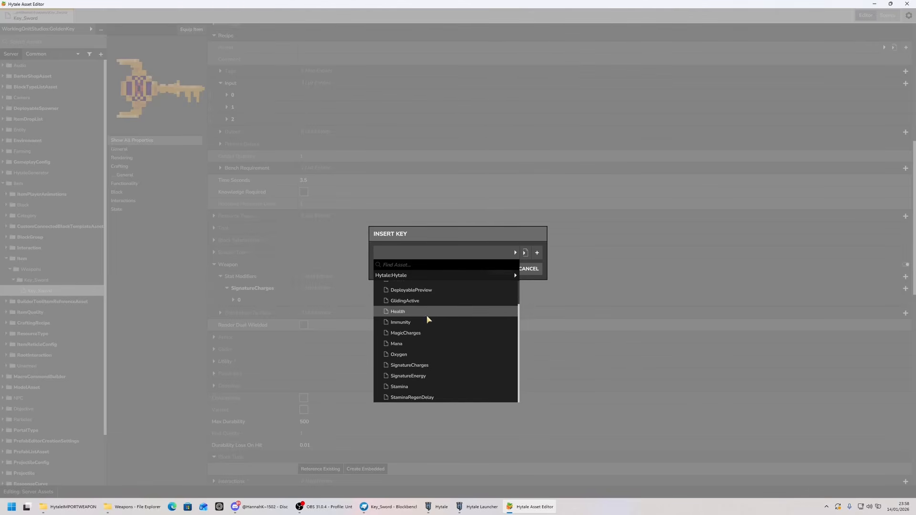
pyautogui.click(408, 376)
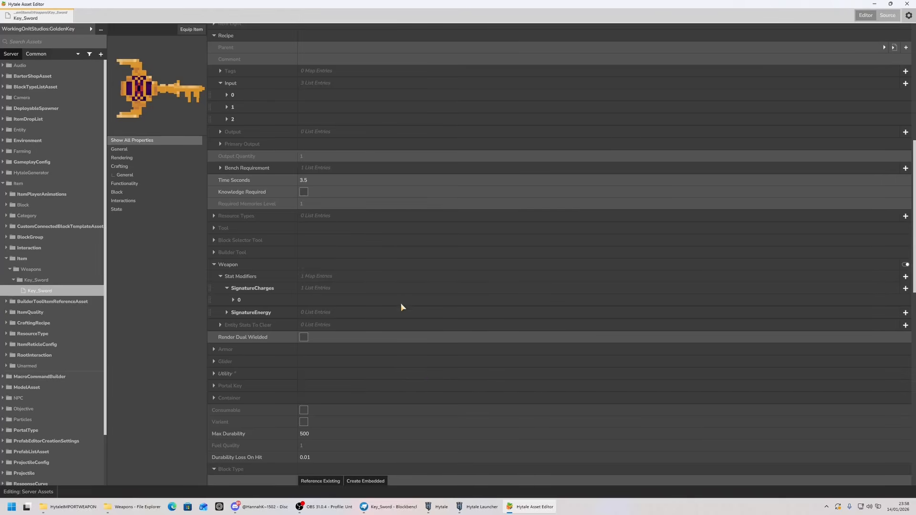
# Add an entry to the SignatureEnergy stat modifier with calculation type Additive and amount 100, leaving the target at Max.
pyautogui.click(905, 313)
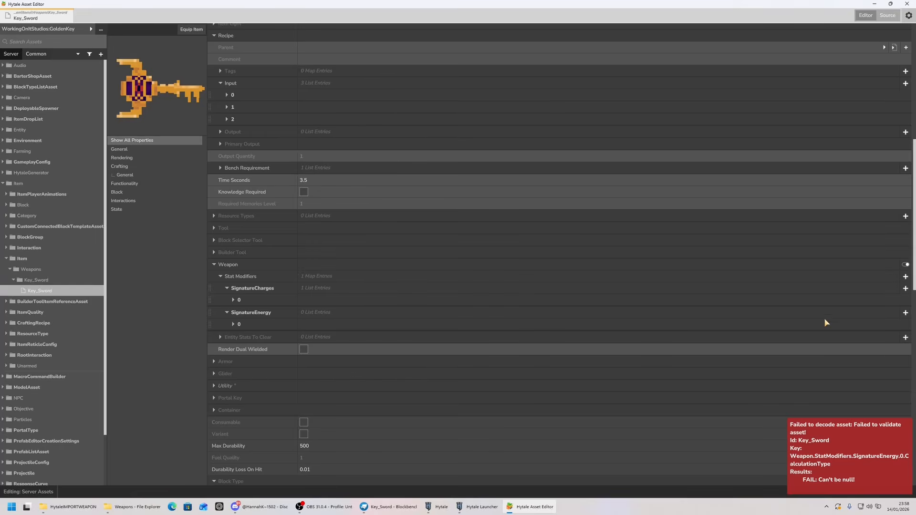
pyautogui.click(234, 324)
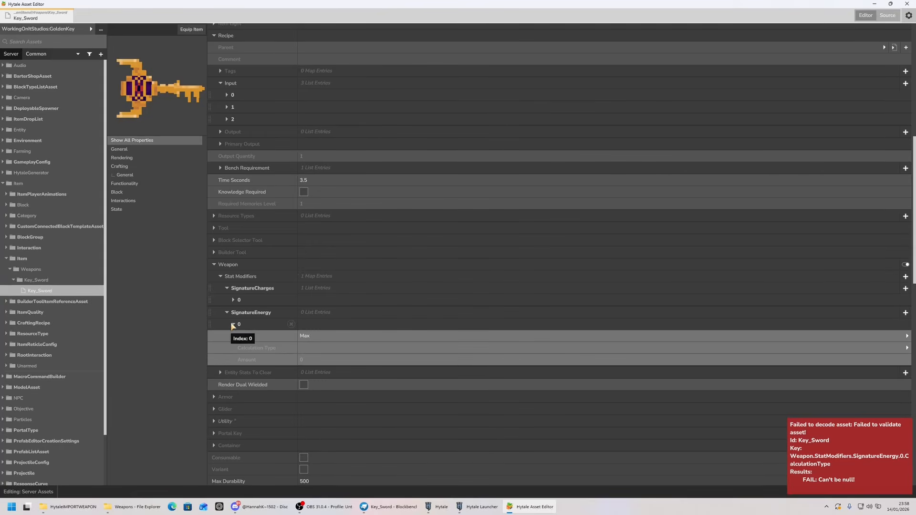
pyautogui.click(324, 335)
pyautogui.click(319, 338)
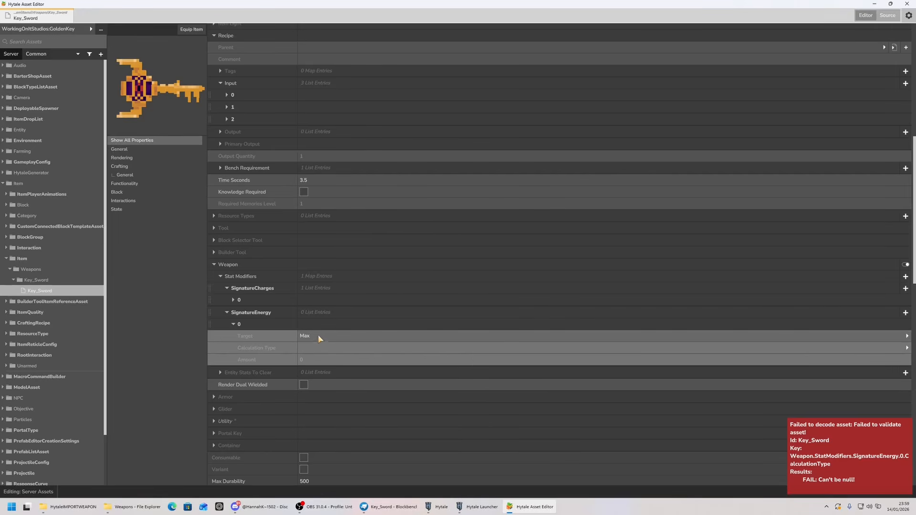
pyautogui.click(311, 347)
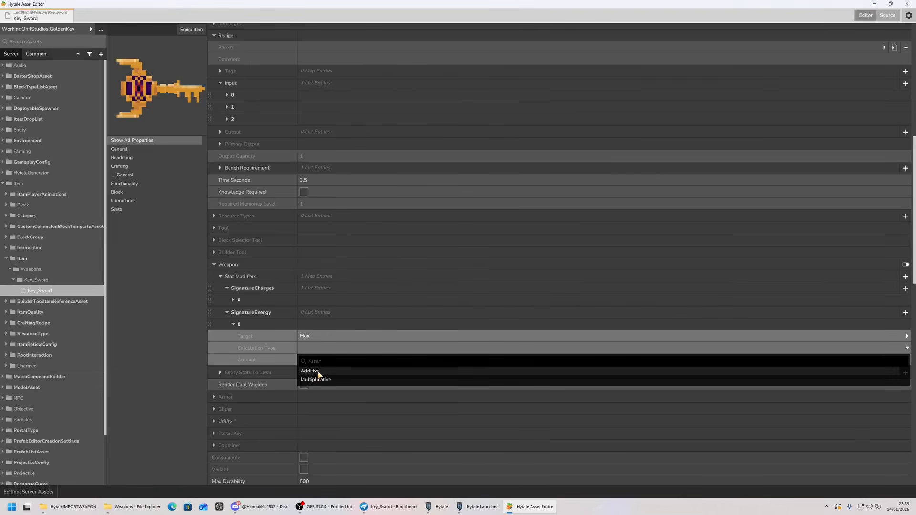
pyautogui.click(310, 371)
pyautogui.click(317, 361)
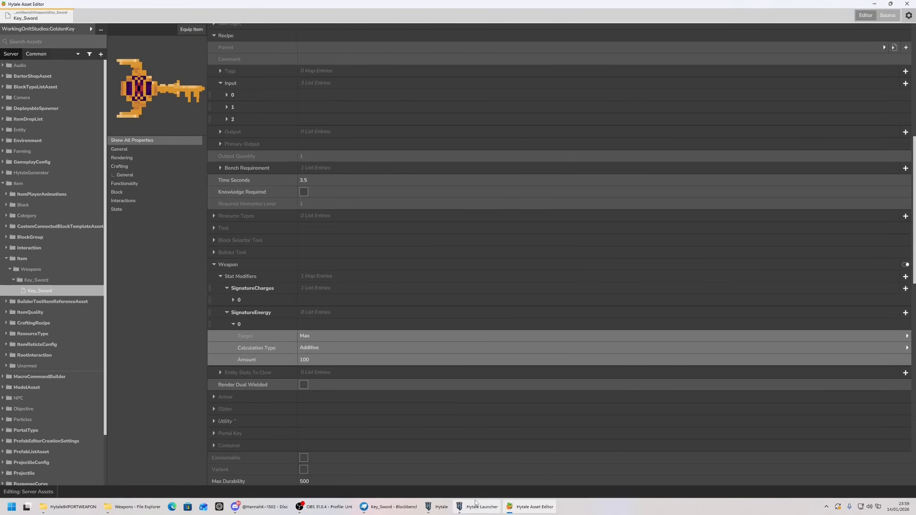
# Switch to Hytale and check the Golden Key's signature stats in its inventory tooltip.
pyautogui.click(440, 506)
pyautogui.press('Tab')
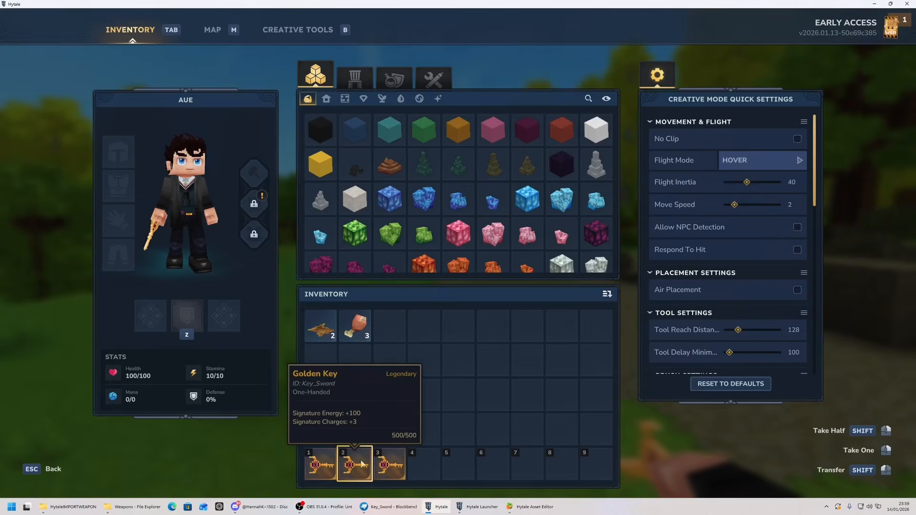
pyautogui.press('Tab')
# Approach the boars in the Seedling Woods and strike them with the Golden Key to build signature energy.
pyautogui.press('w')
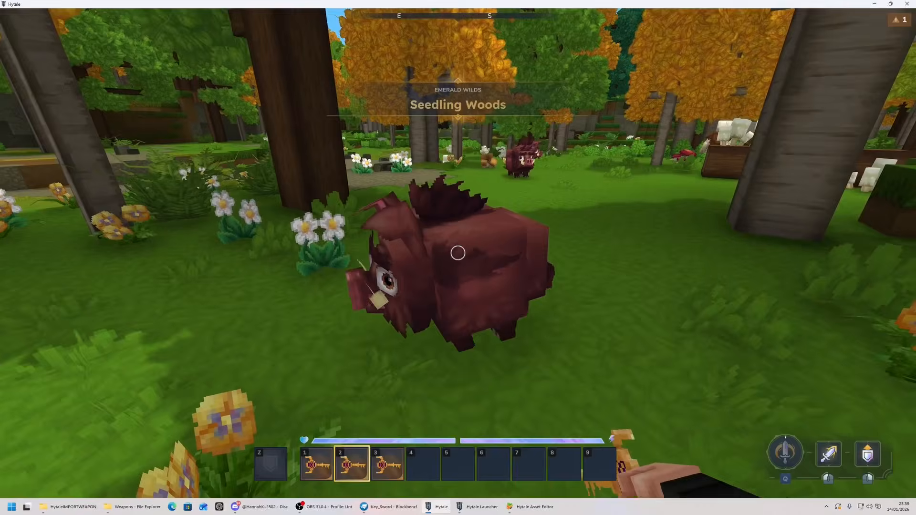
pyautogui.click(458, 253)
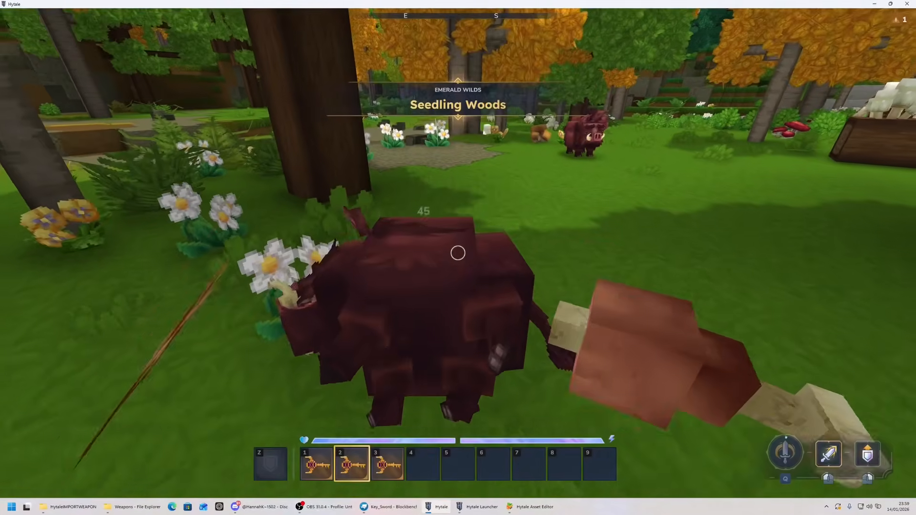
pyautogui.click(458, 253)
pyautogui.press('w')
pyautogui.click(458, 253)
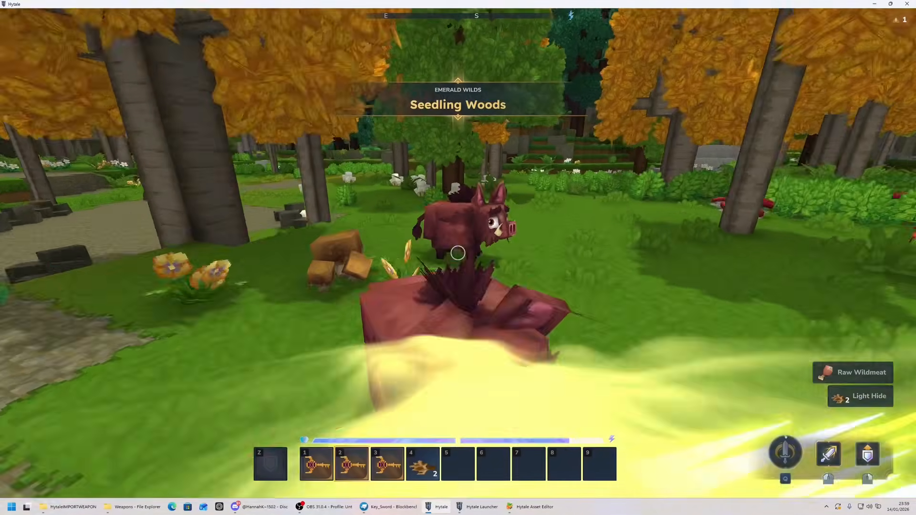
# Walk up to the two skeletons near the cliff and attack them with the Golden Key.
pyautogui.press('w')
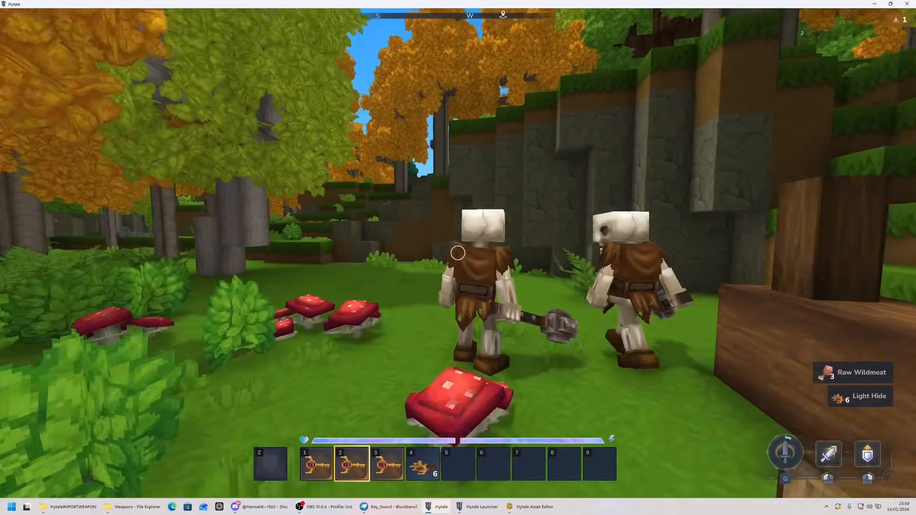
pyautogui.press('w')
pyautogui.click(457, 252)
pyautogui.click(458, 253)
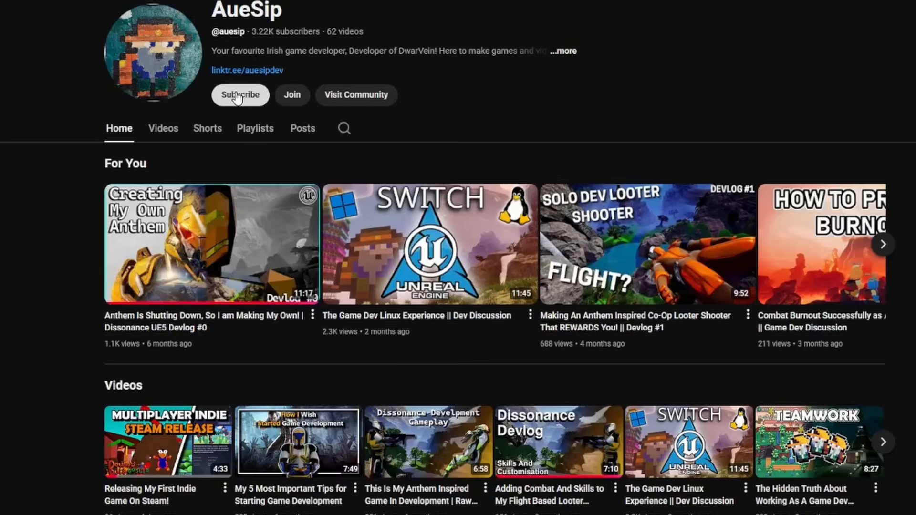
# Subscribe to the AueSip channel on YouTube and view its Super Loyal Dev membership tier.
pyautogui.click(290, 97)
pyautogui.click(272, 125)
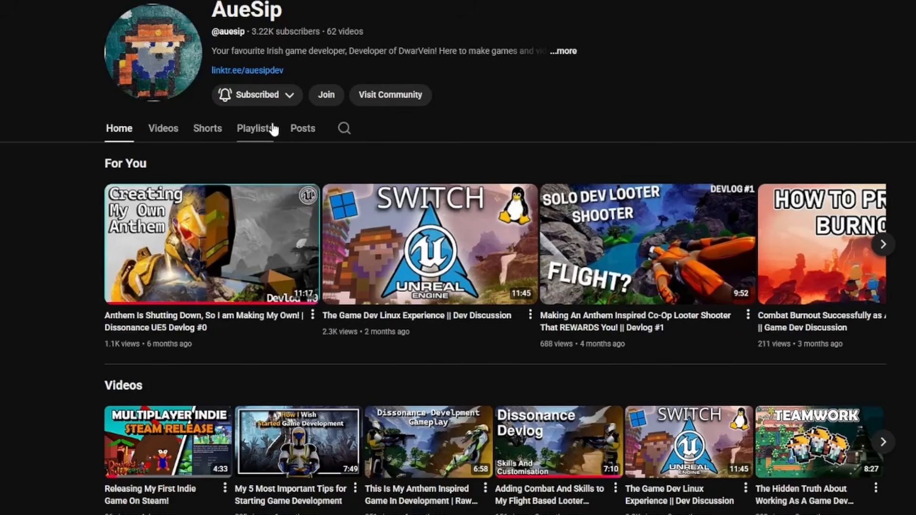
pyautogui.click(330, 103)
pyautogui.click(310, 322)
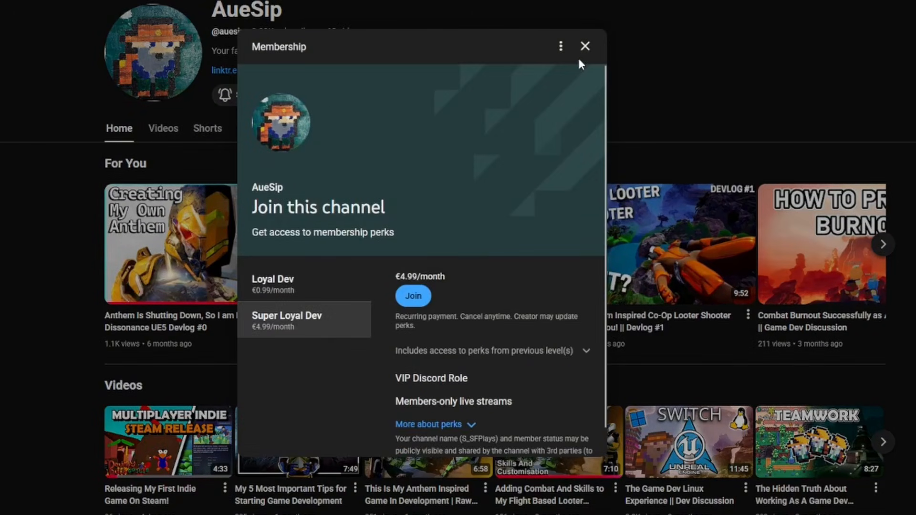